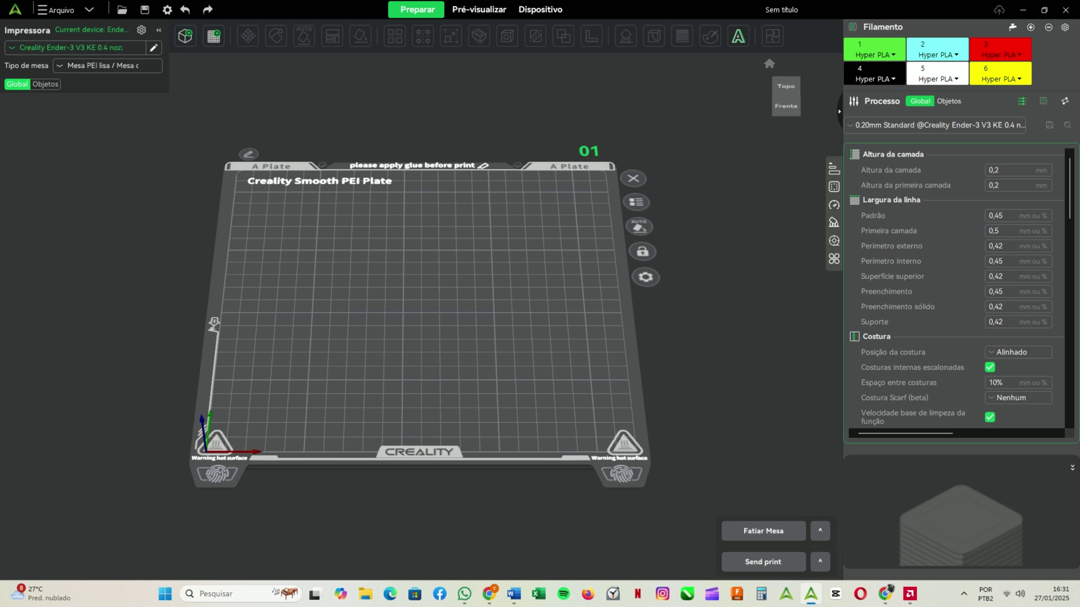
- Add a filament slot and remove the last one again
key(alt+Tab)
click(1031, 28)
click(1048, 29)
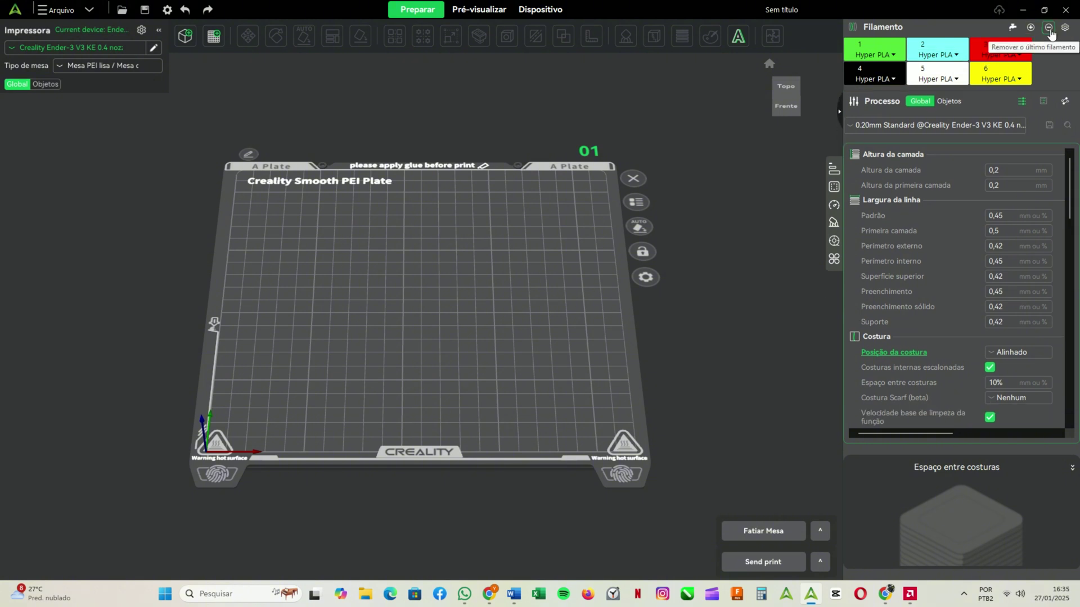
- Open the preset settings of the Hyper PLA assigned to filament 1
click(884, 56)
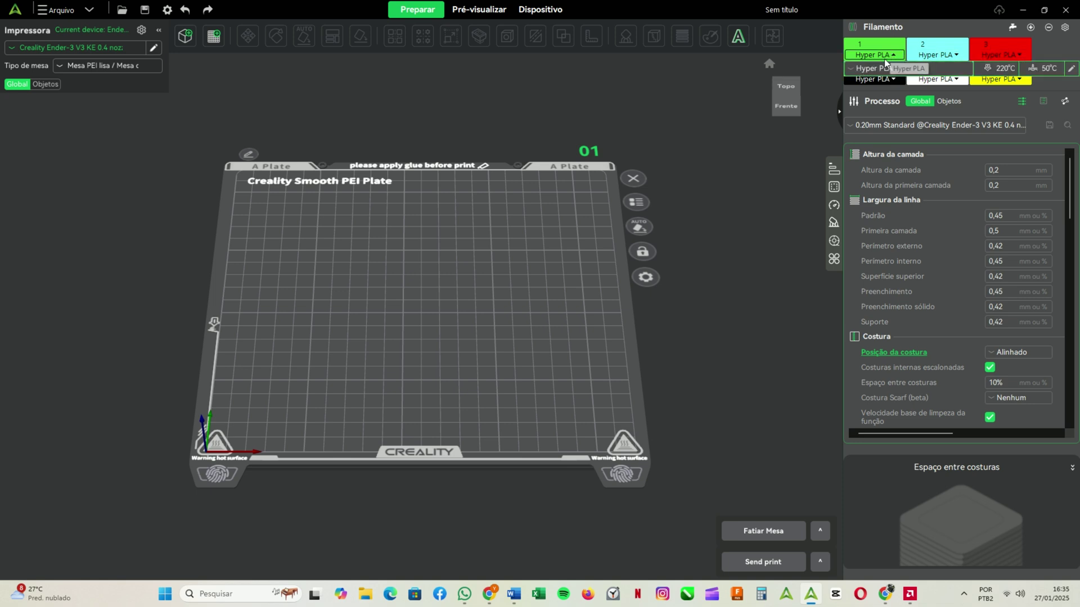
click(878, 72)
click(878, 71)
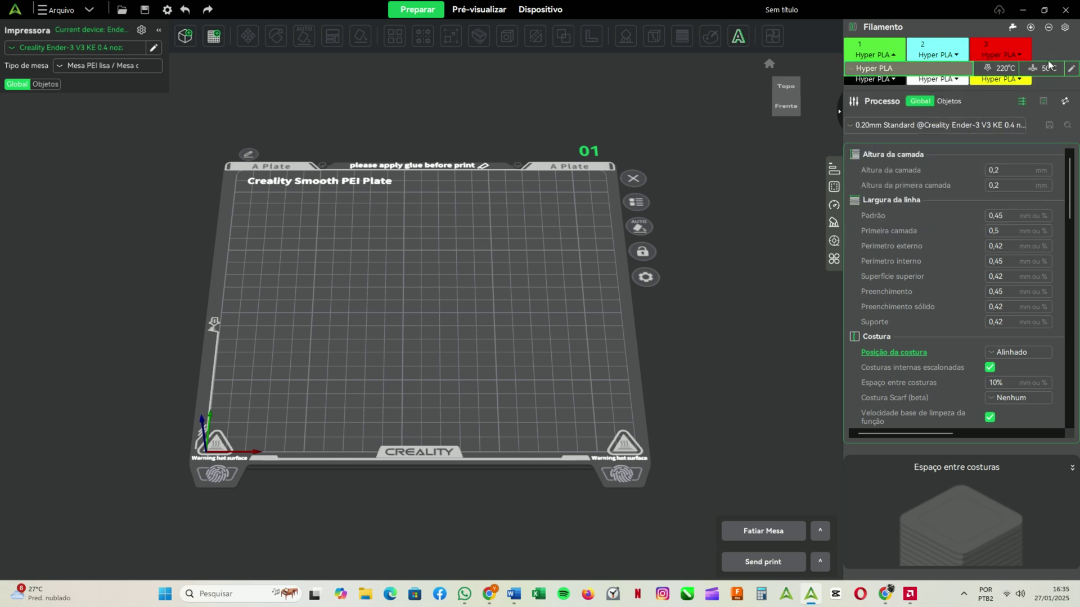
click(1071, 68)
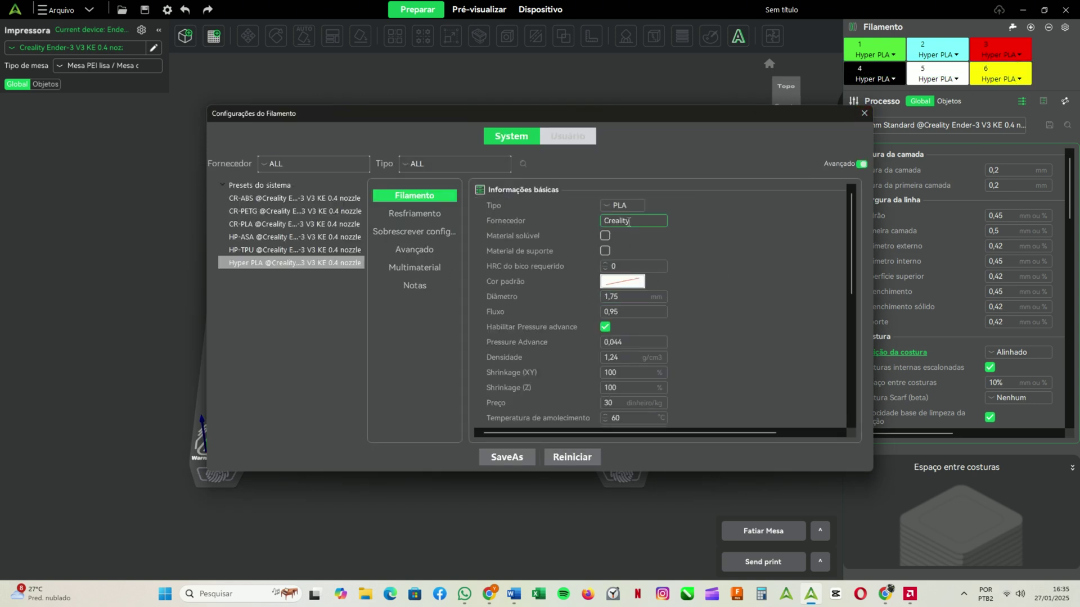
- Review the Hyper PLA filament parameters and set its price (Preço) to 100 per kg
drag(631, 222, 590, 222)
scroll(712, 322, down, 2)
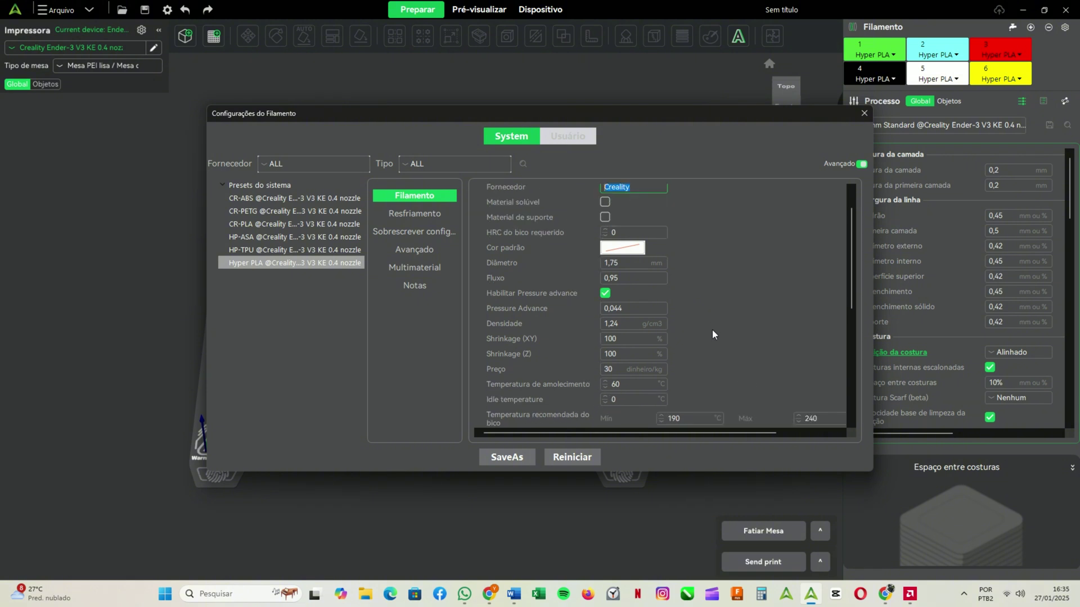
scroll(712, 334, up, 2)
scroll(710, 332, down, 10)
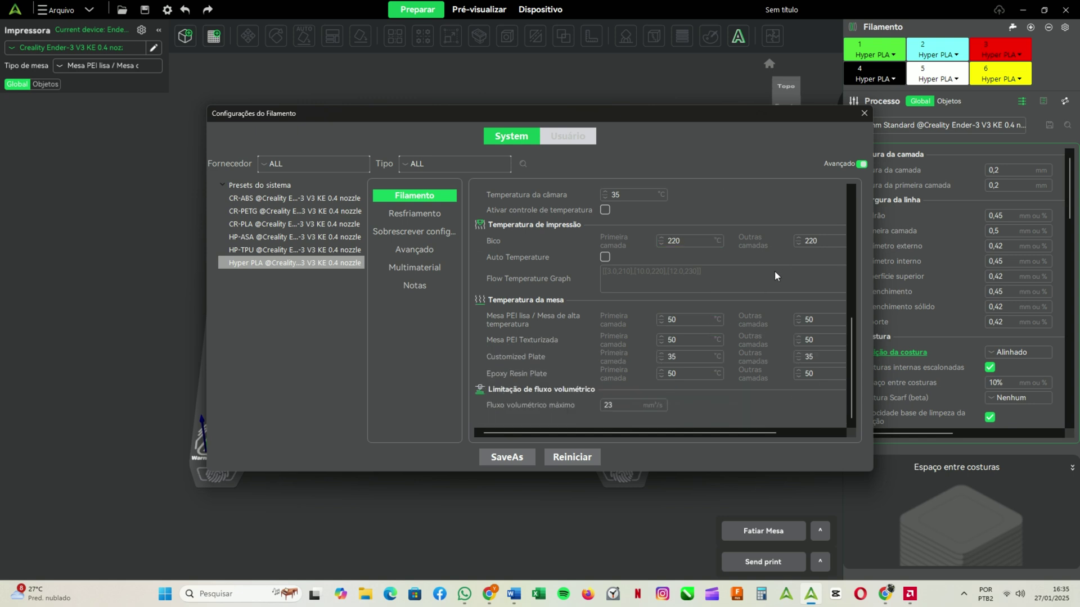
scroll(764, 292, up, 10)
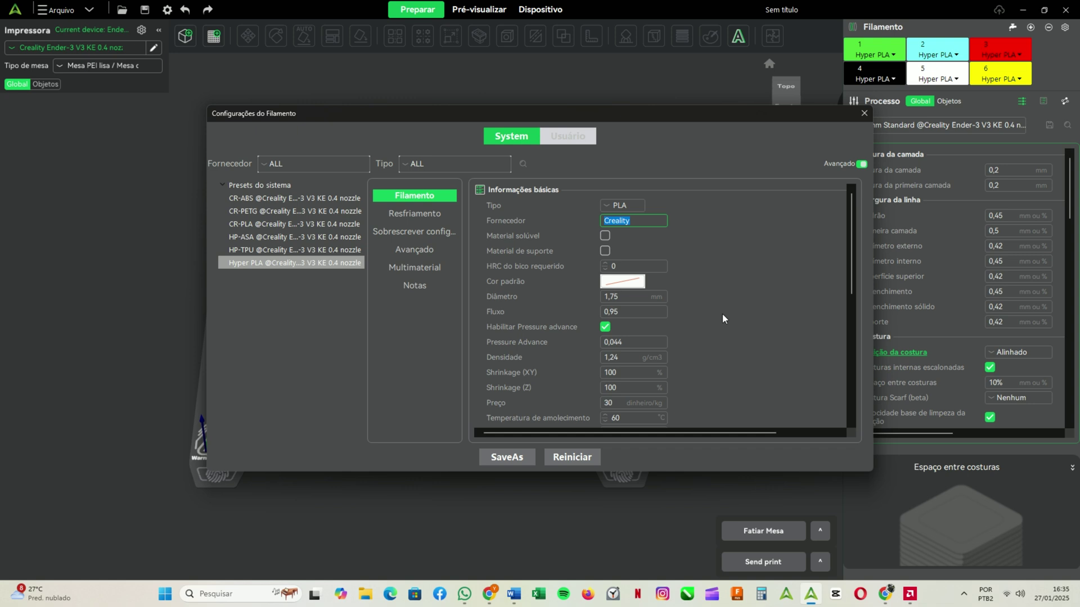
scroll(721, 314, down, 3)
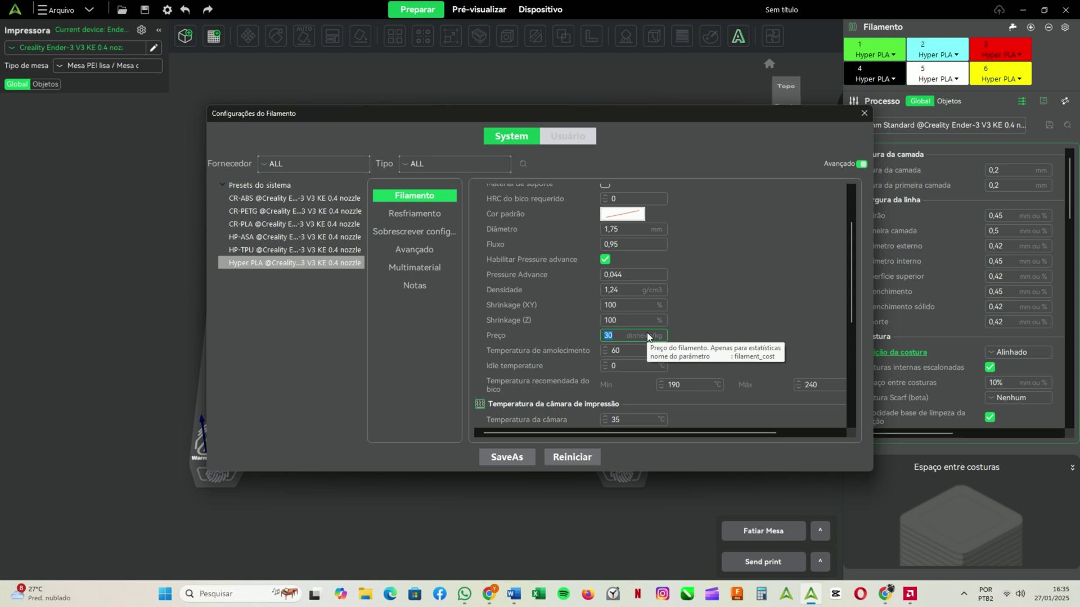
text(100)
click(716, 305)
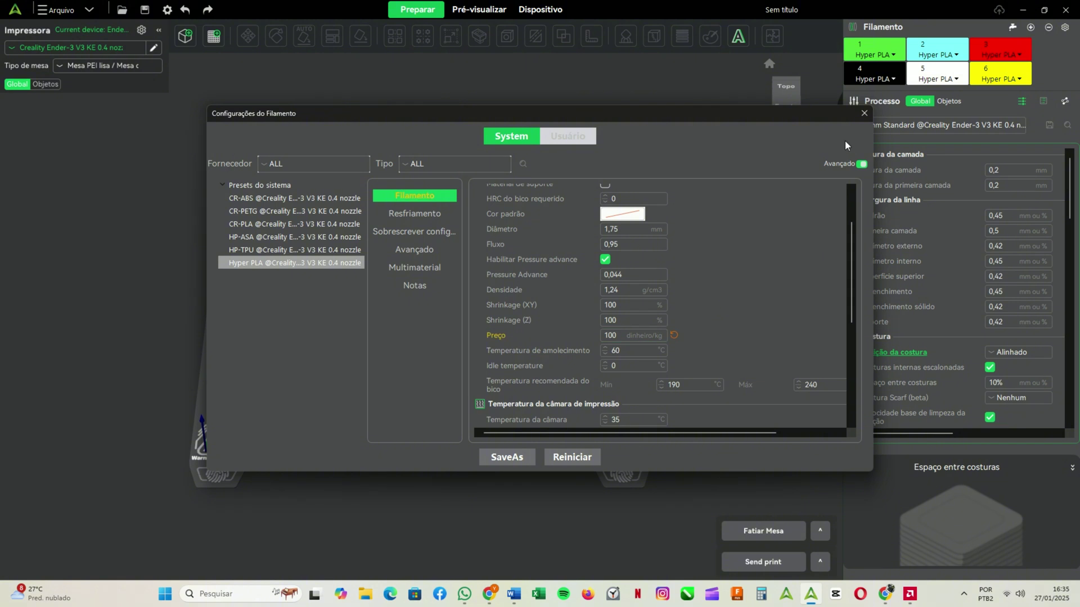
- Save the modified filament as a new user preset under the suggested name and close the filament settings
click(512, 458)
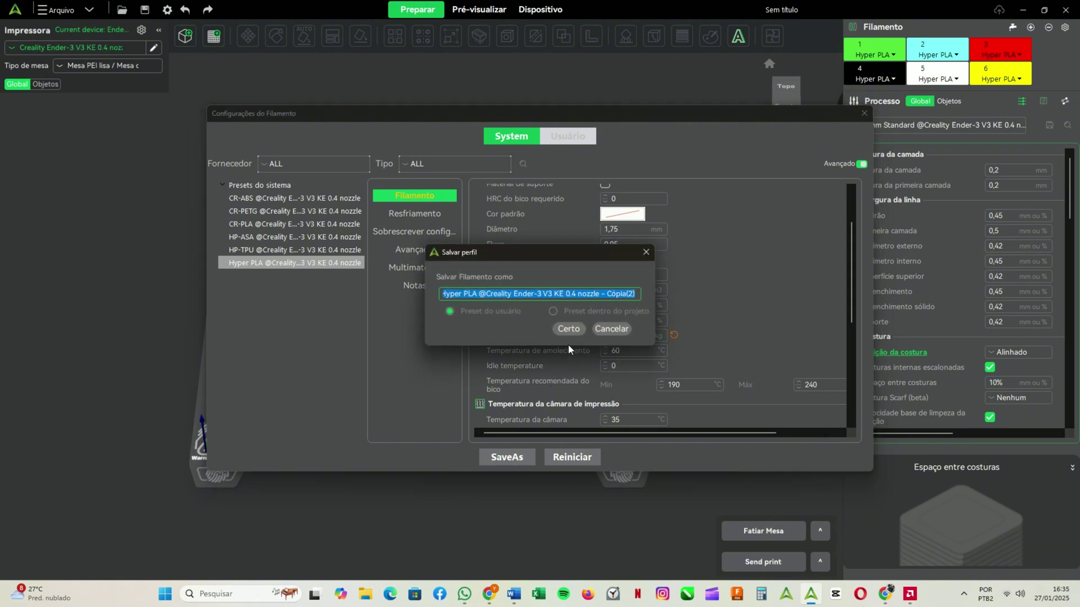
click(568, 329)
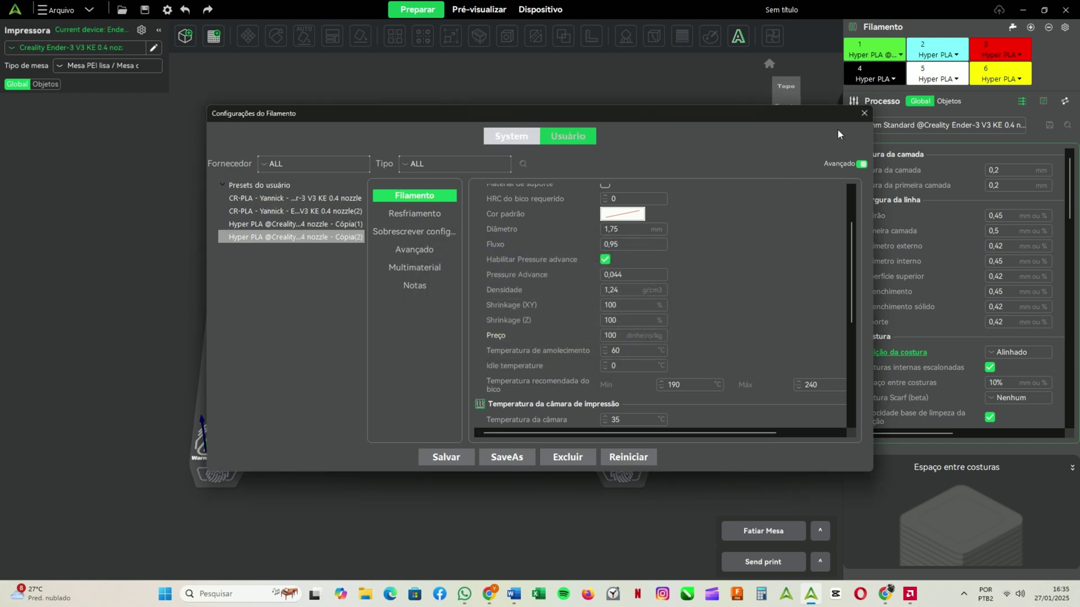
click(864, 115)
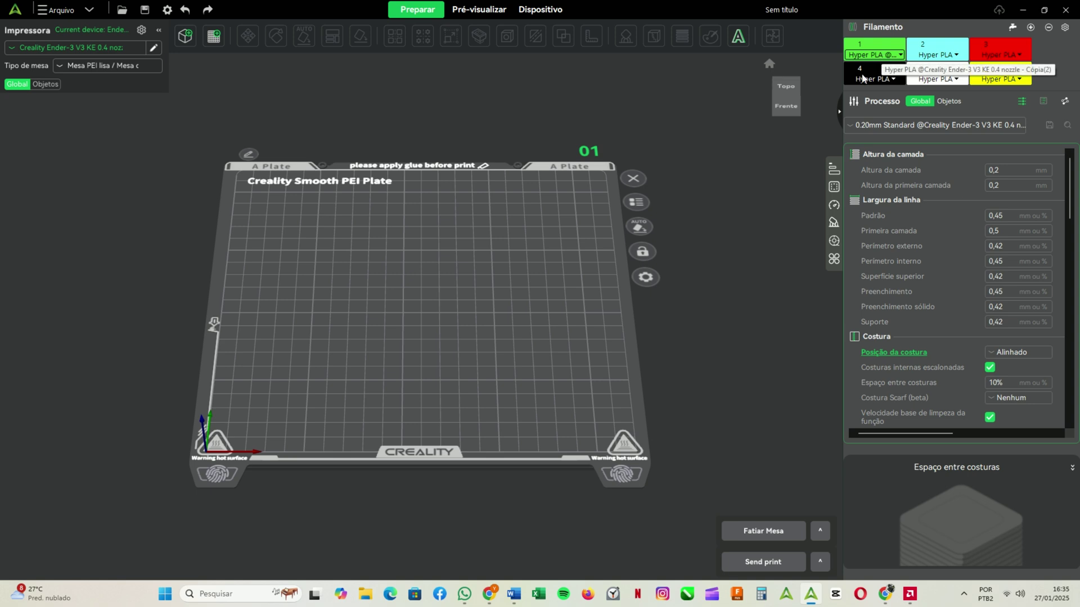
- Add a cube test primitive to the plate and slice the plate
right_click(437, 298)
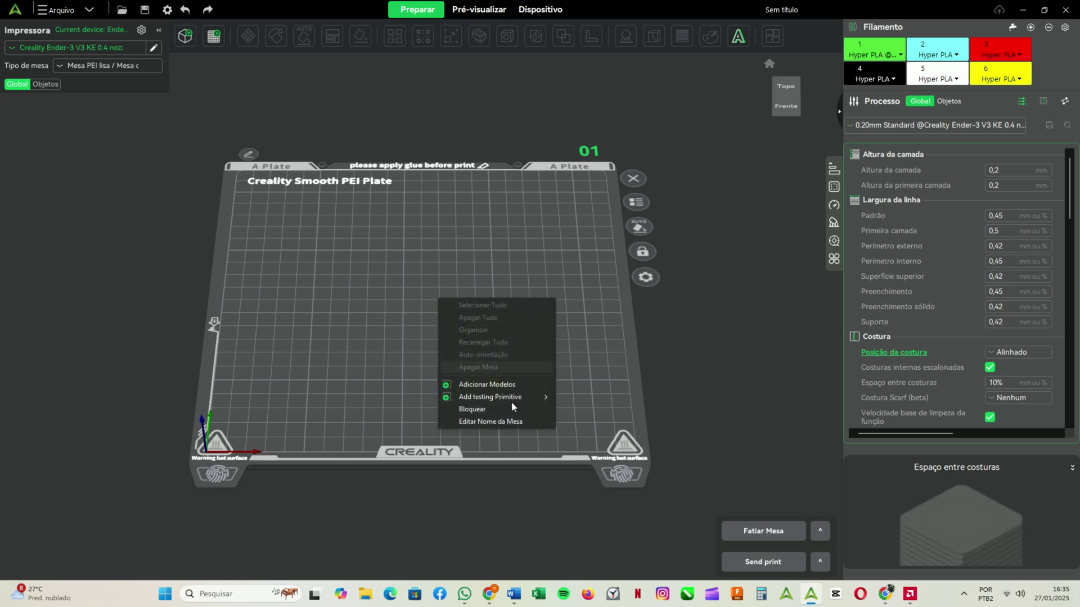
mouse_move(511, 402)
click(599, 407)
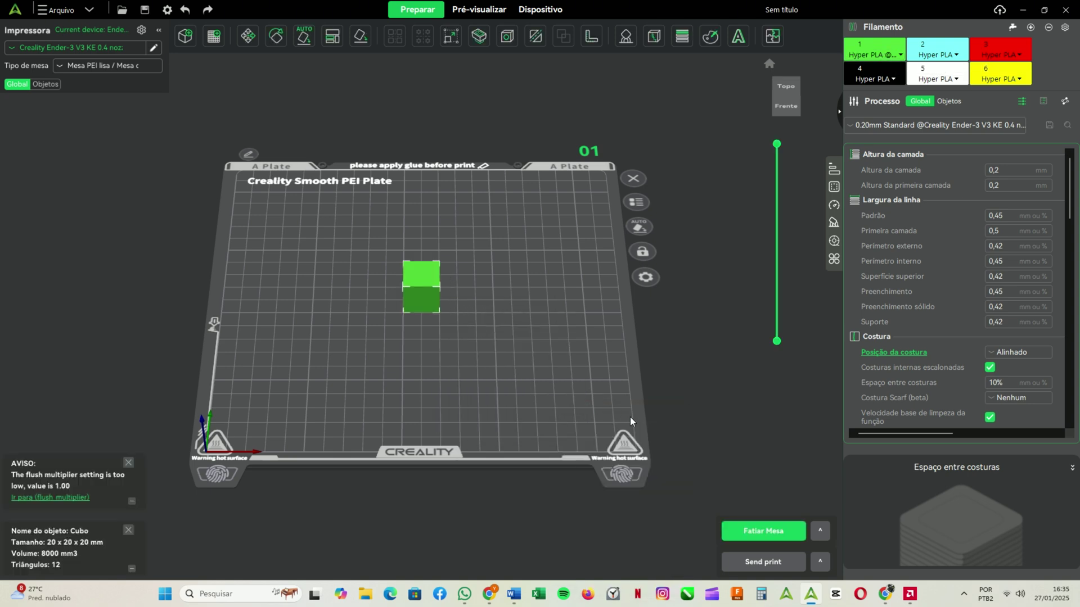
click(777, 528)
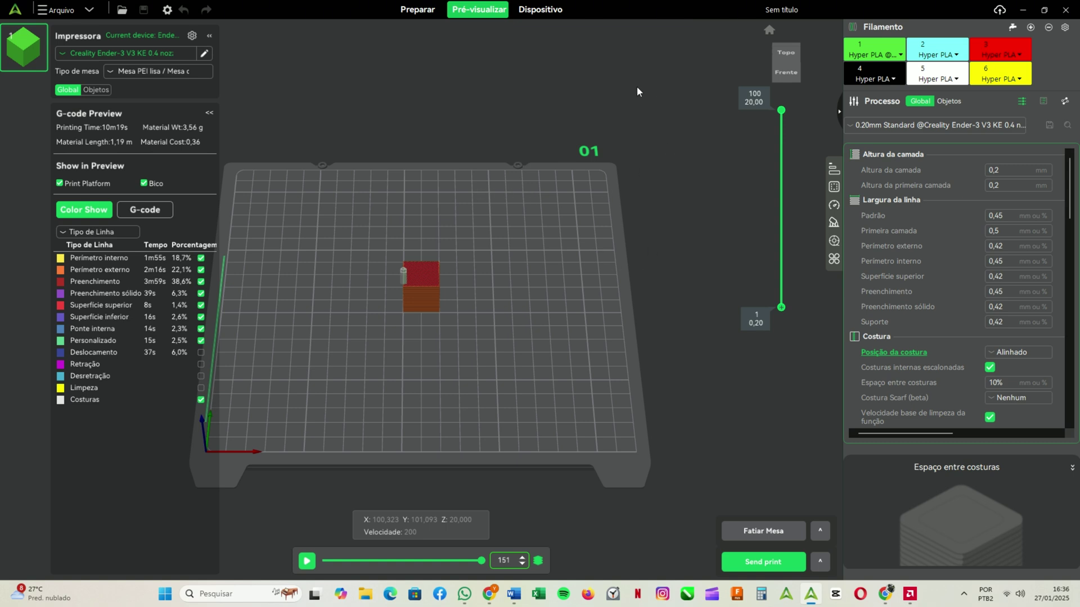
- View the device page and the cube's sliced preview, and return to the preparation view
click(429, 12)
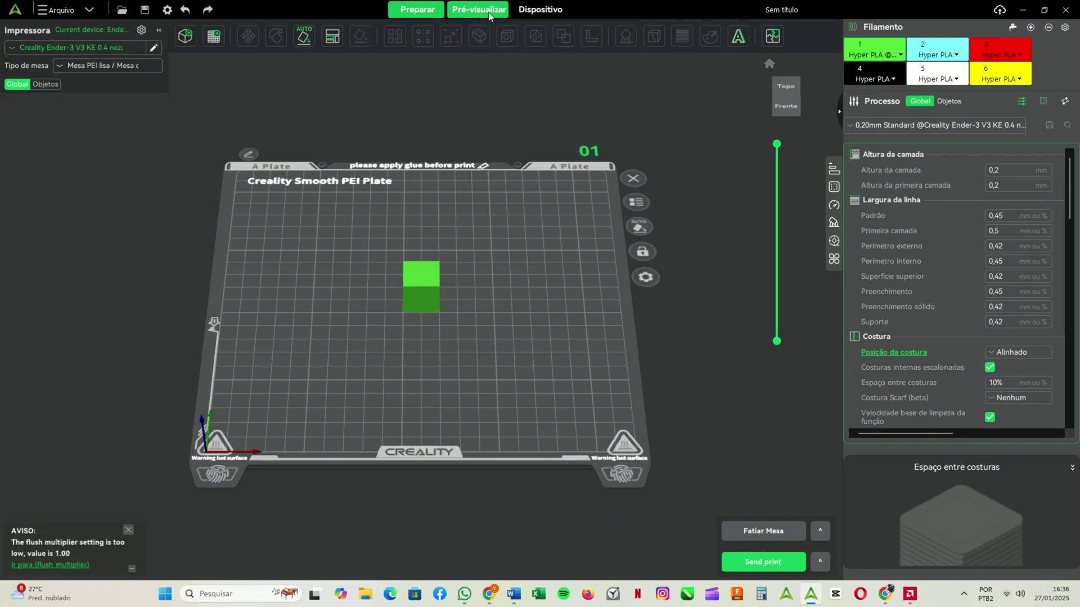
click(534, 12)
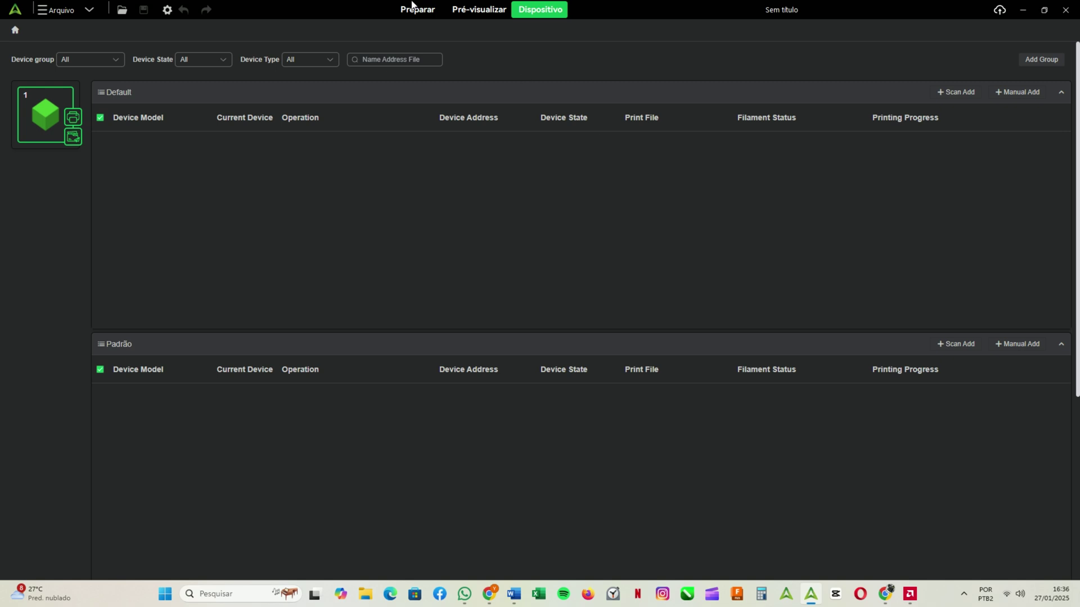
click(488, 10)
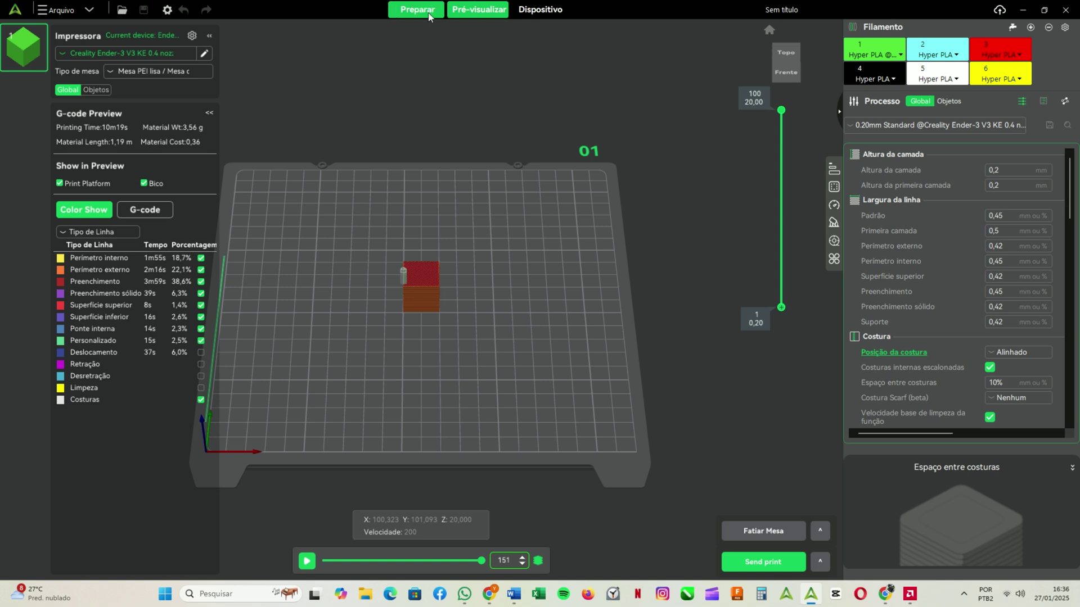
click(428, 12)
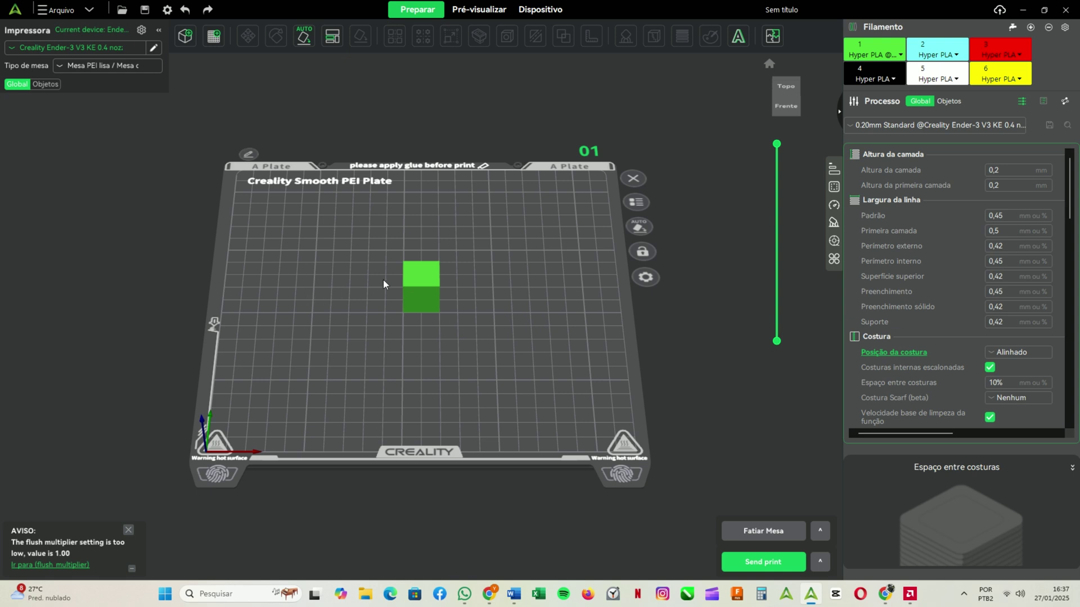
- Import the model suporte movel.stl from the Modelos_3D folder onto the plate
right_click(355, 282)
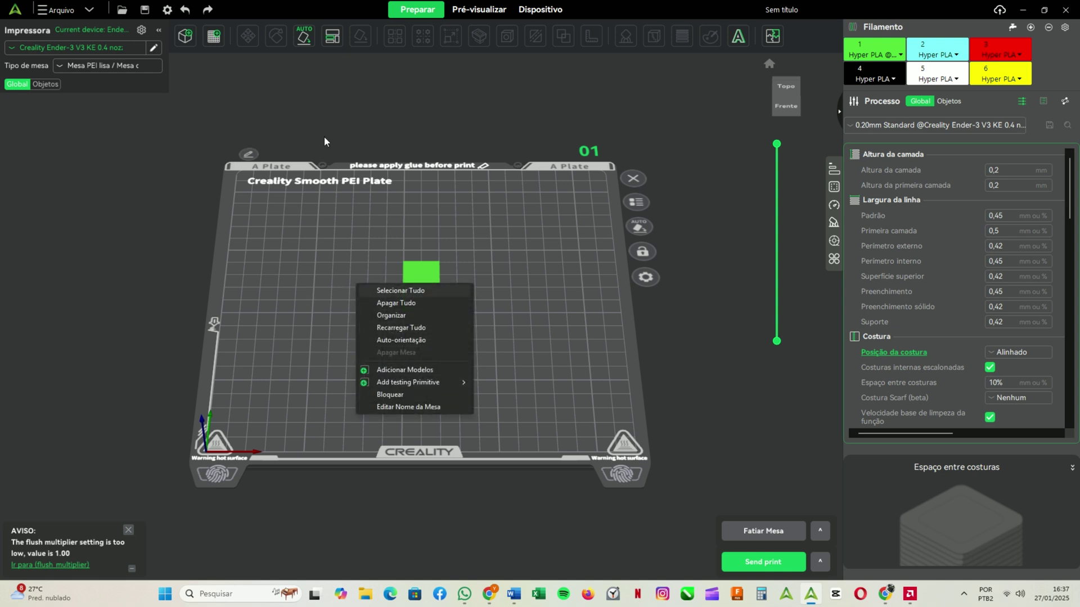
click(298, 235)
click(185, 36)
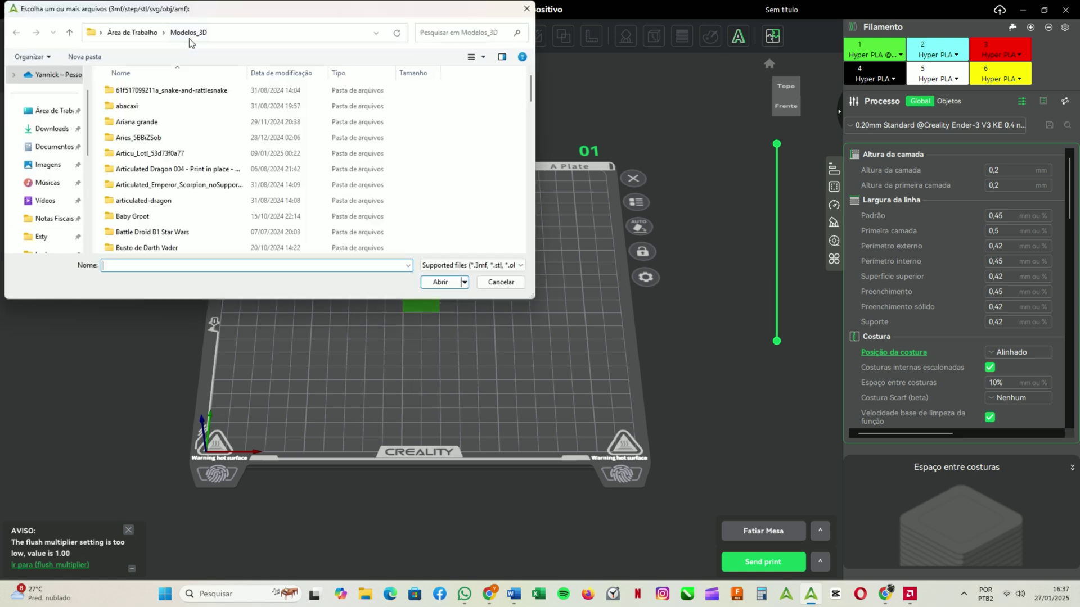
scroll(283, 167, down, 7)
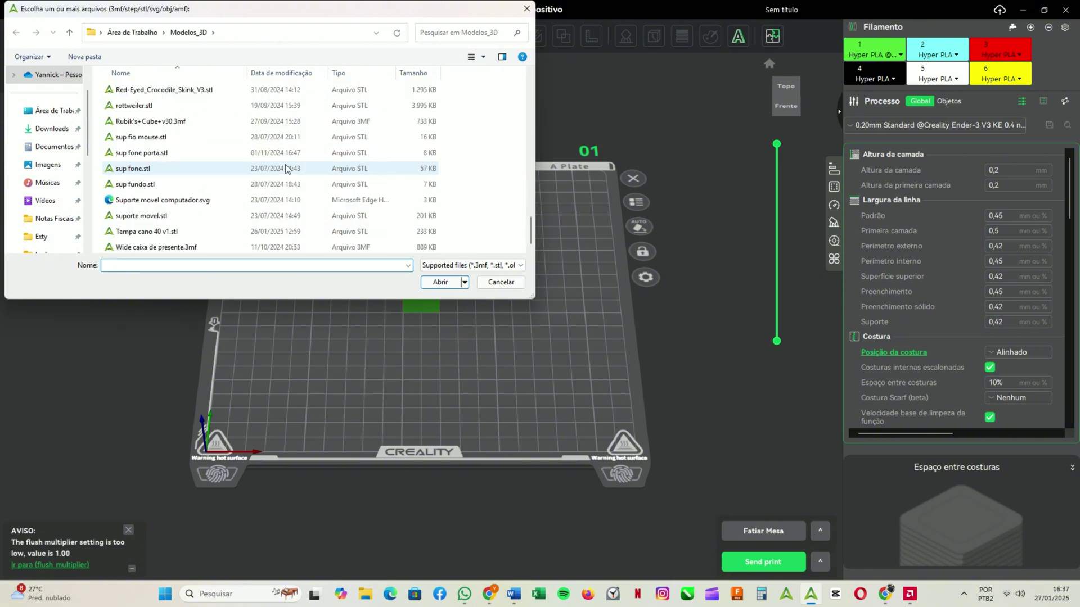
click(148, 216)
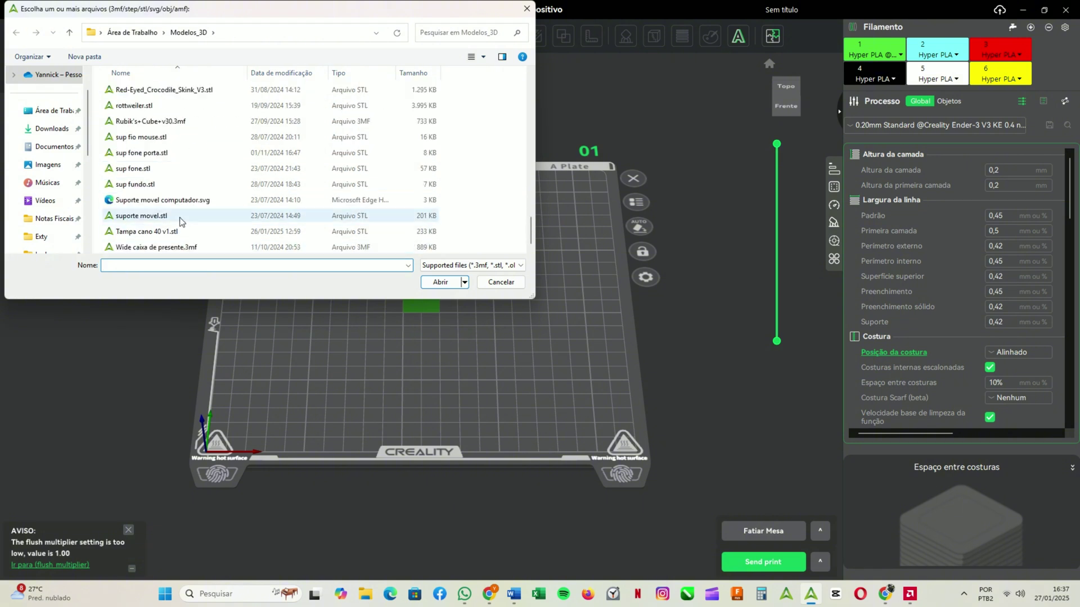
click(443, 282)
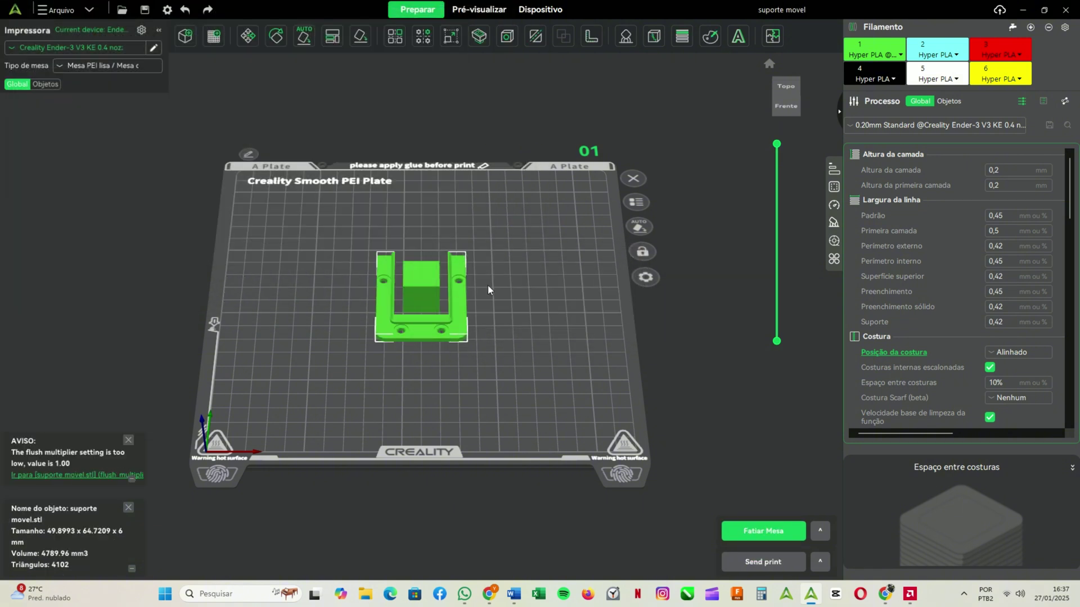
- Examine the plate with both models from several angles, including the top and left views, and restore the default view
drag(318, 336, 221, 96)
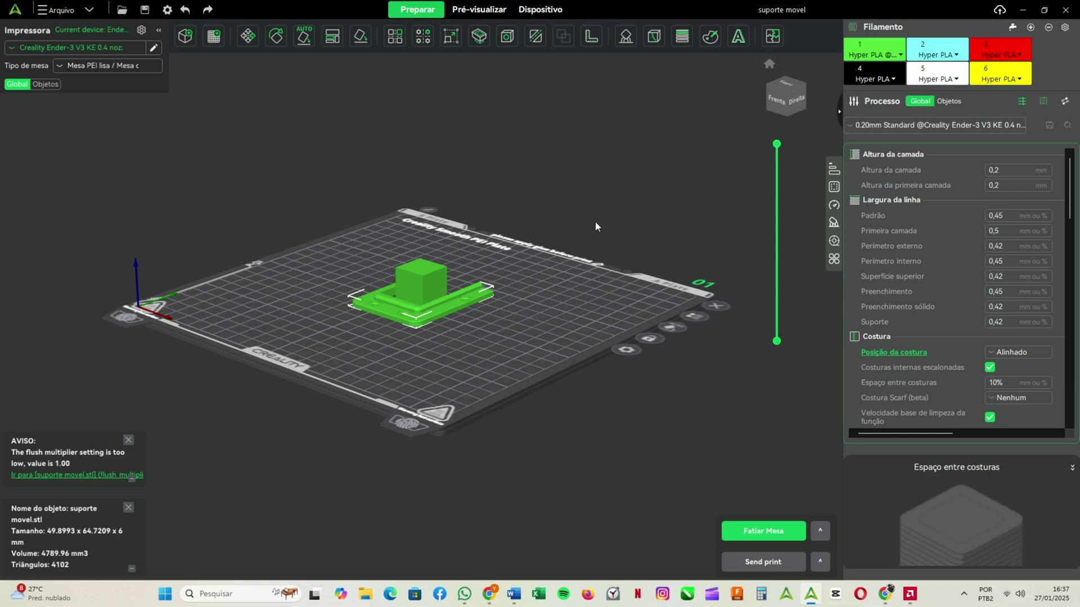
drag(551, 316, 532, 336)
scroll(559, 333, up, 3)
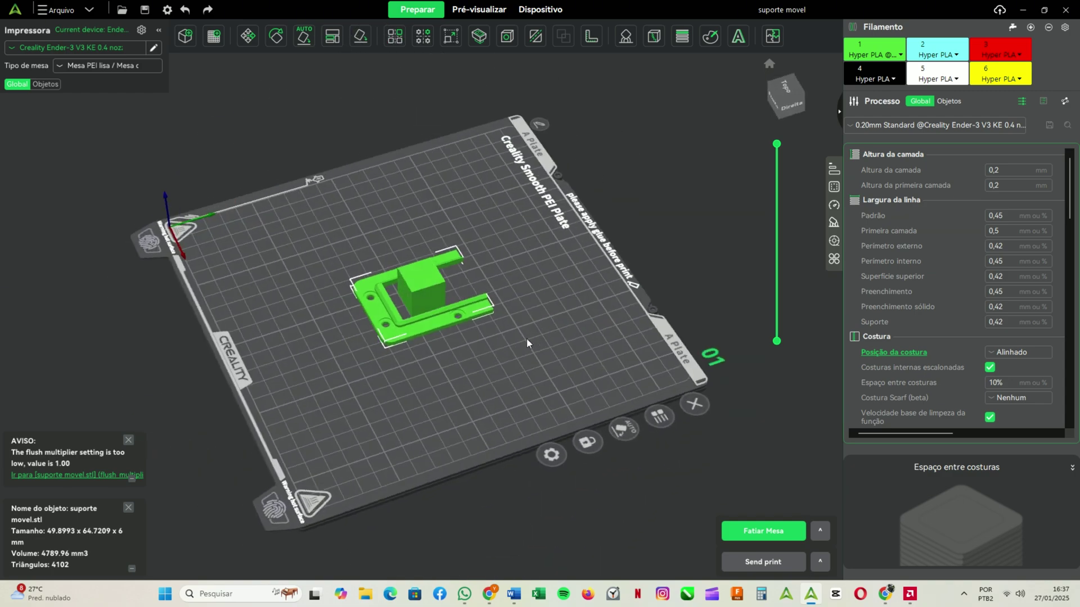
click(769, 65)
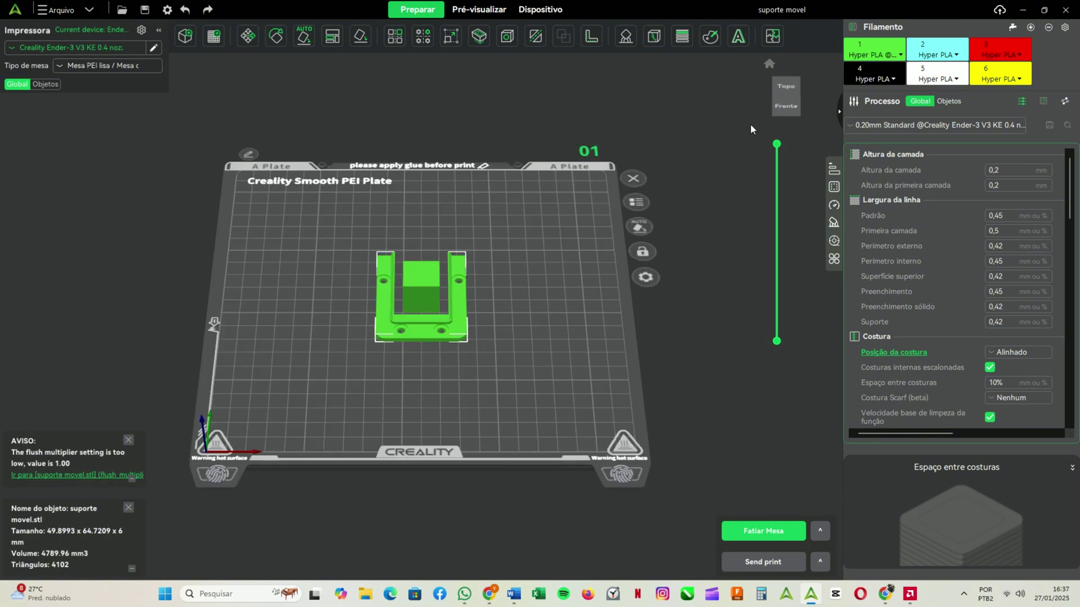
click(782, 89)
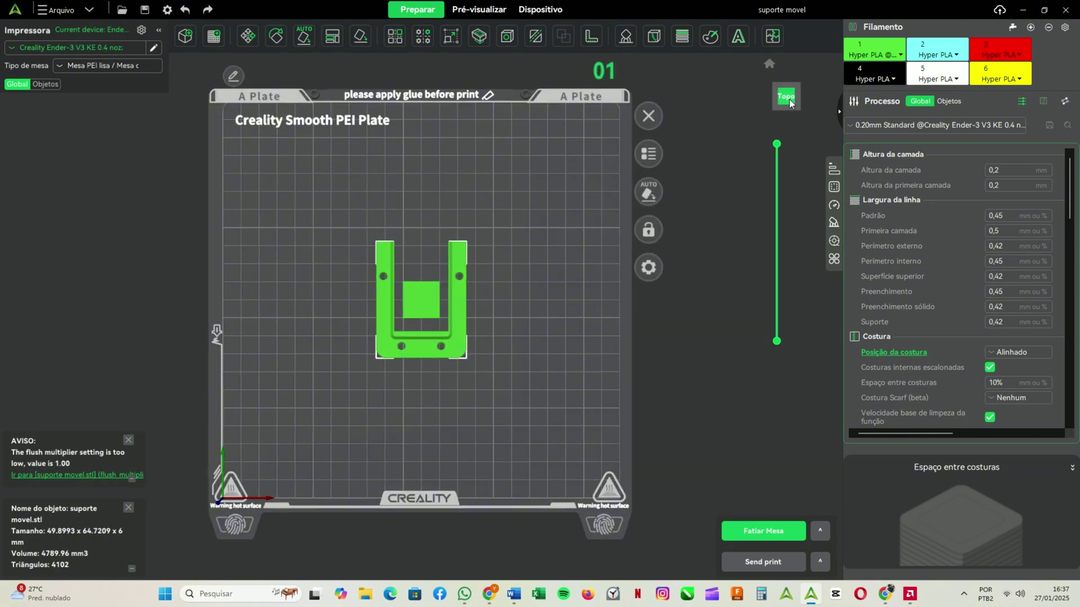
click(775, 100)
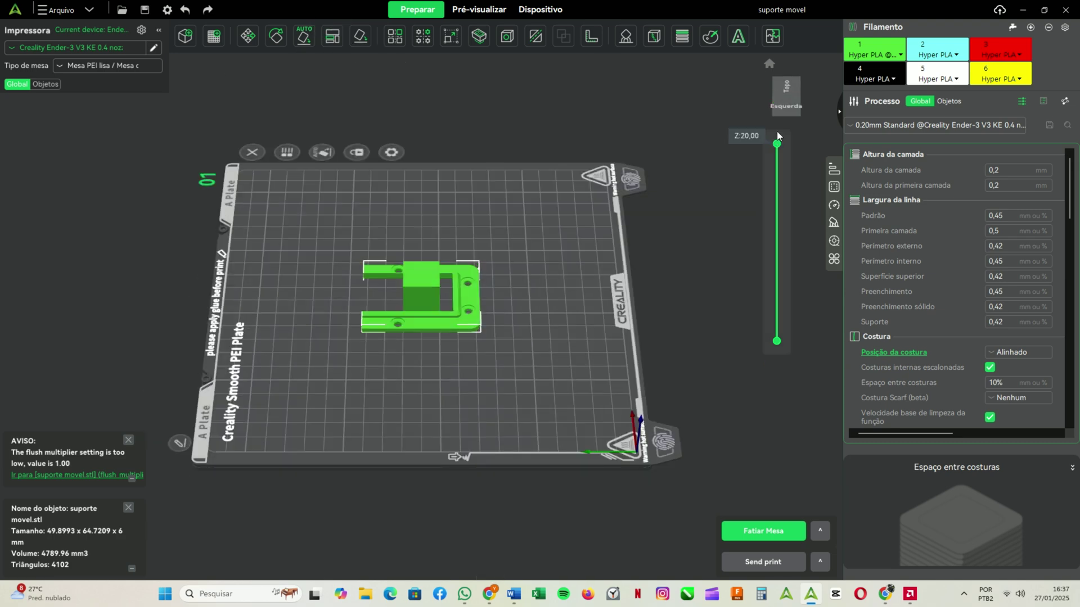
click(783, 112)
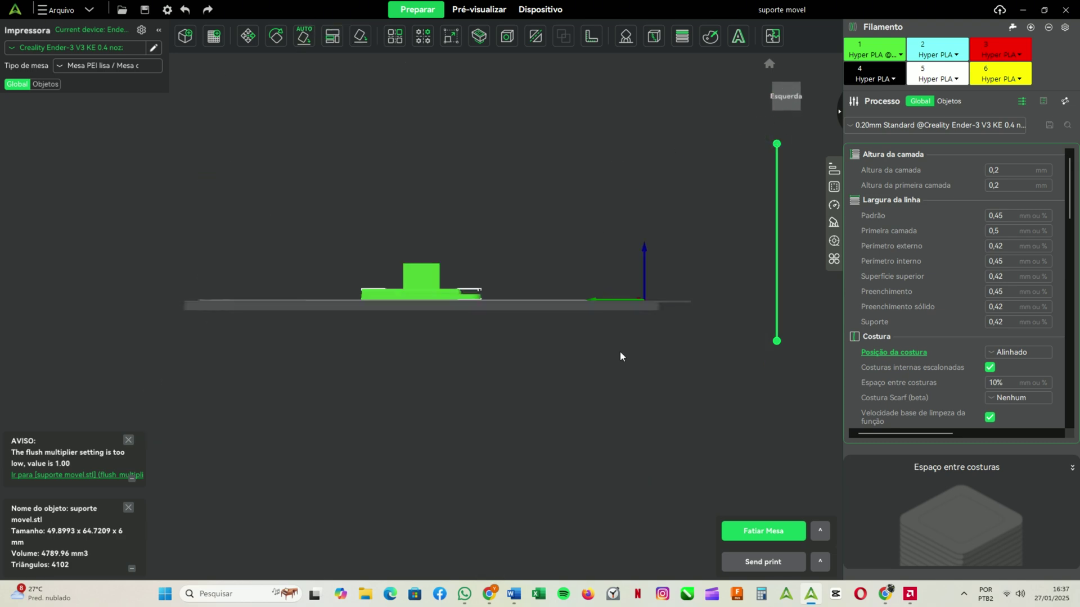
click(769, 63)
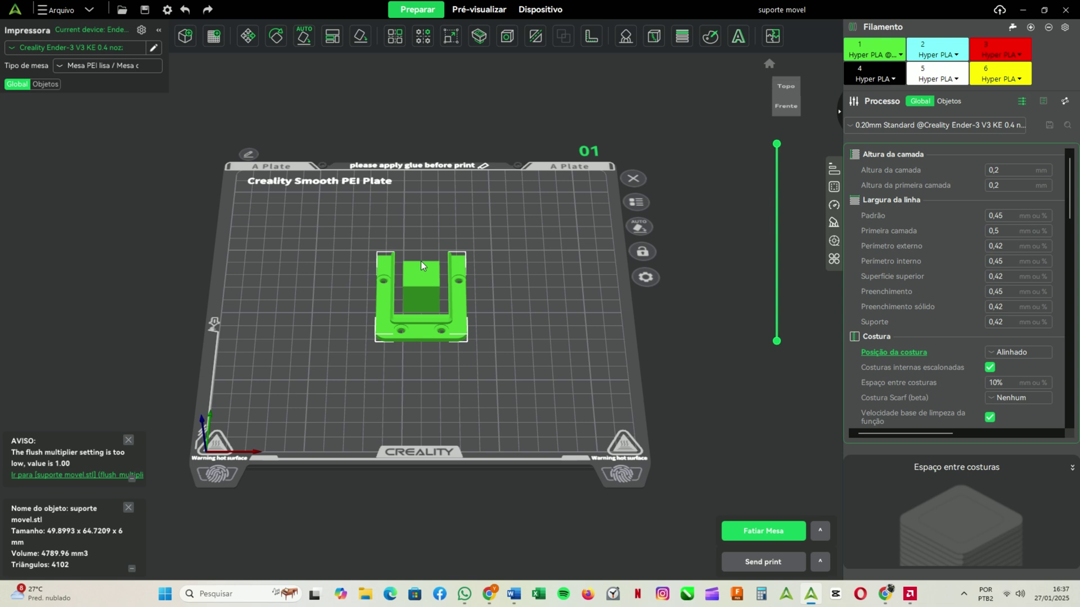
- Deselect the imported model and add two more build plates to the project
click(606, 279)
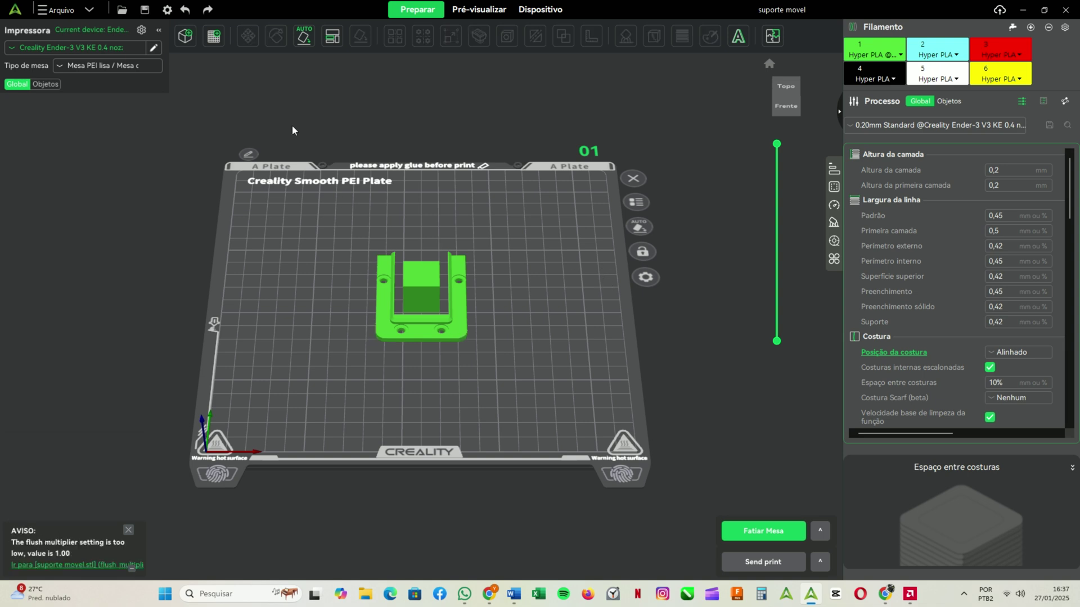
click(212, 37)
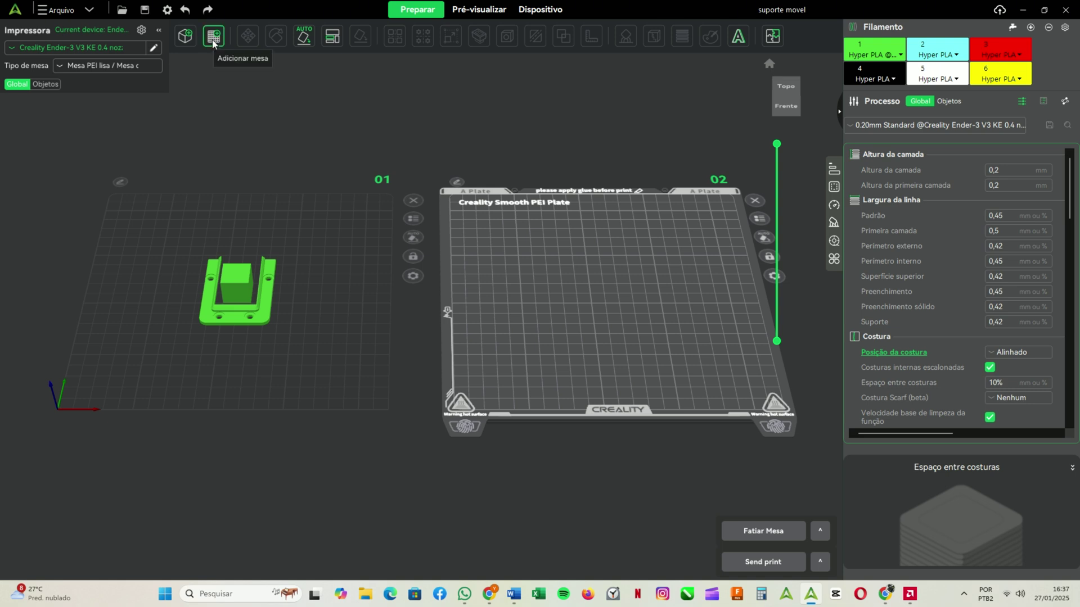
click(213, 39)
- Move the suporte movel model from plate 01 to the middle of plate 03 and deselect it
click(270, 203)
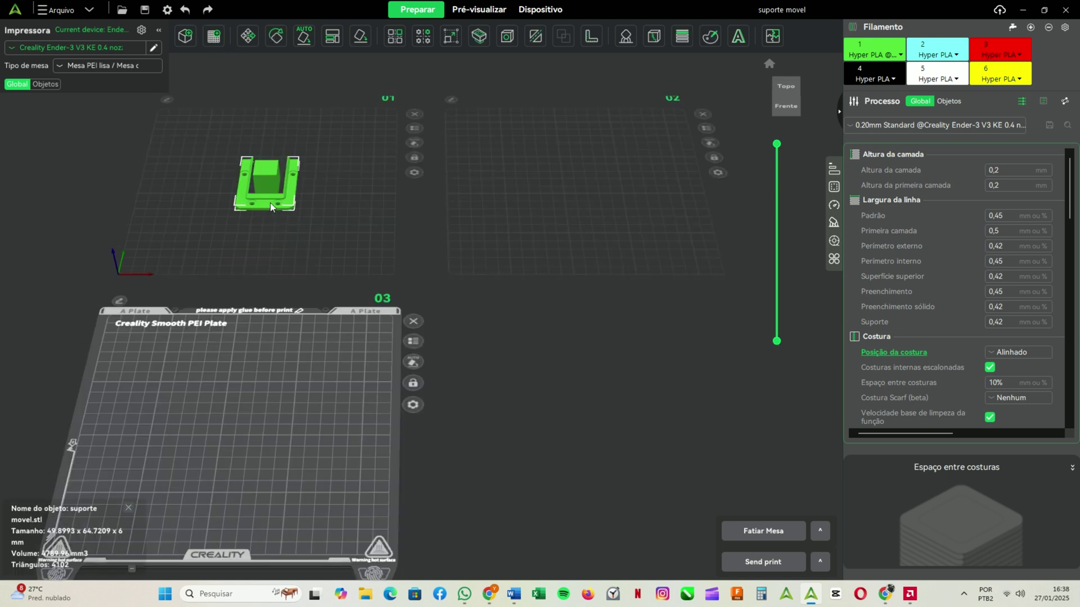
drag(270, 203, 251, 445)
click(347, 412)
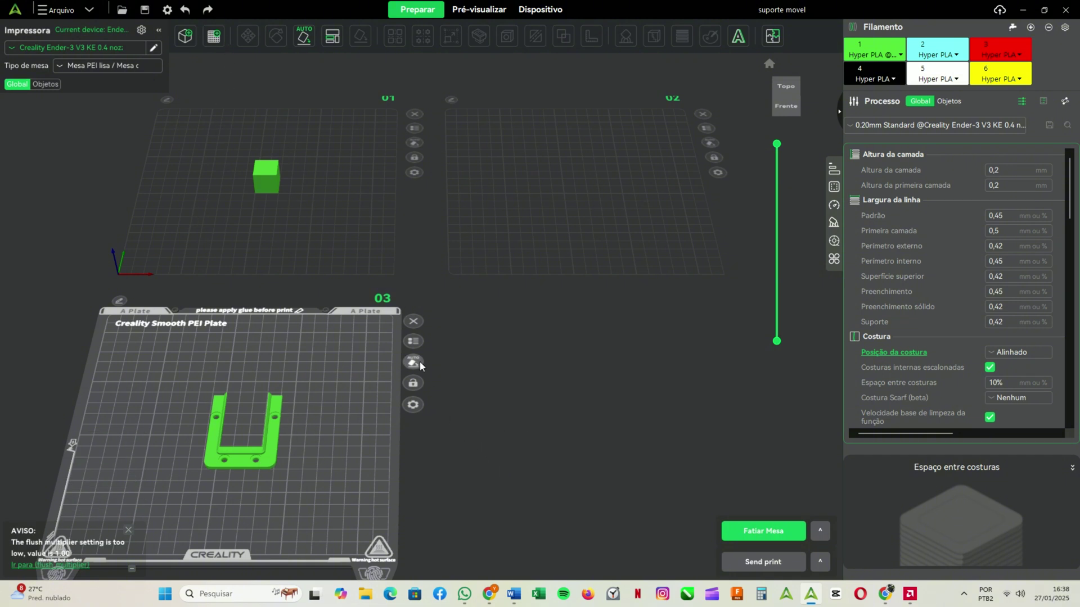
- Delete plate 03, look at plate 02's settings without changing them, and delete plate 02
click(414, 321)
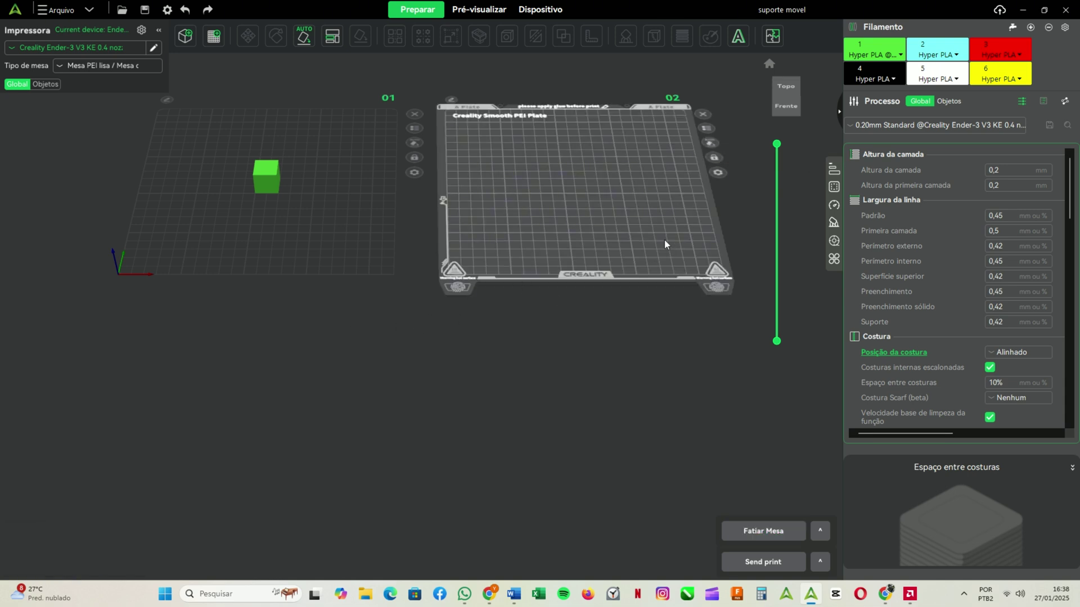
click(708, 133)
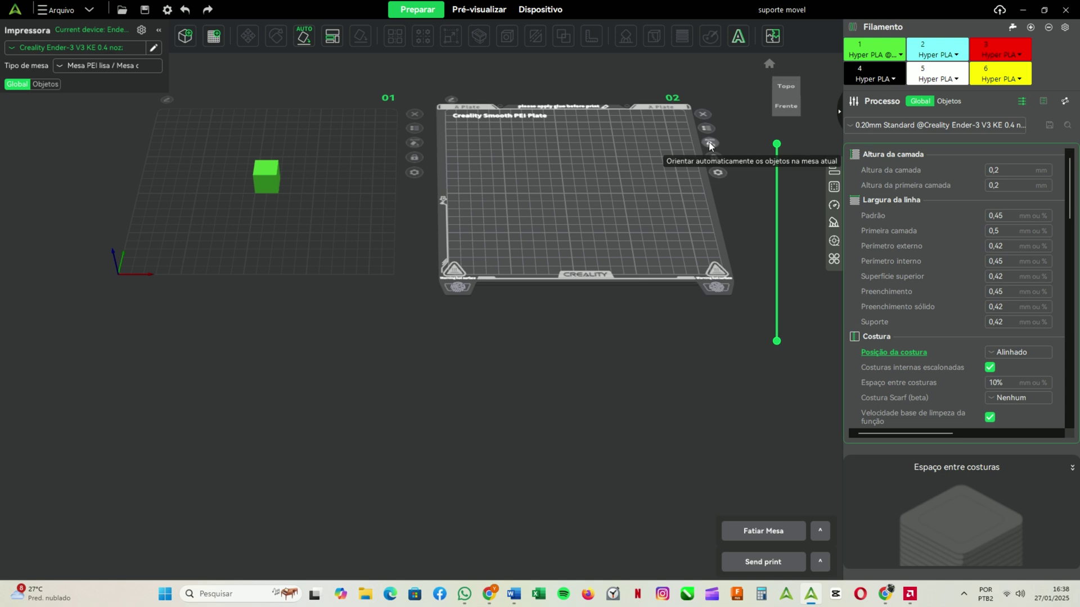
click(717, 173)
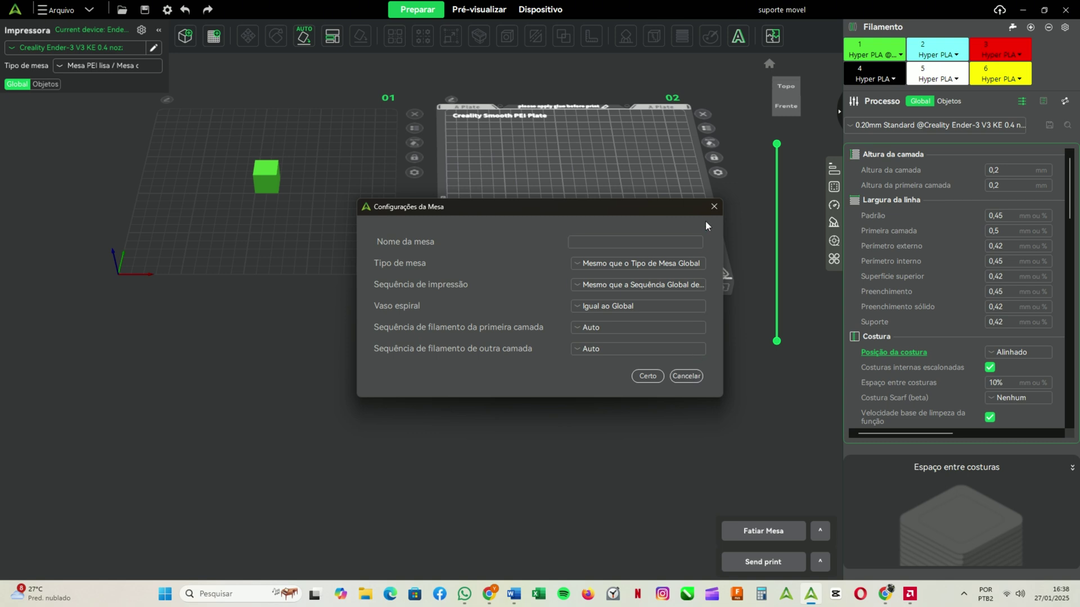
click(714, 207)
click(702, 115)
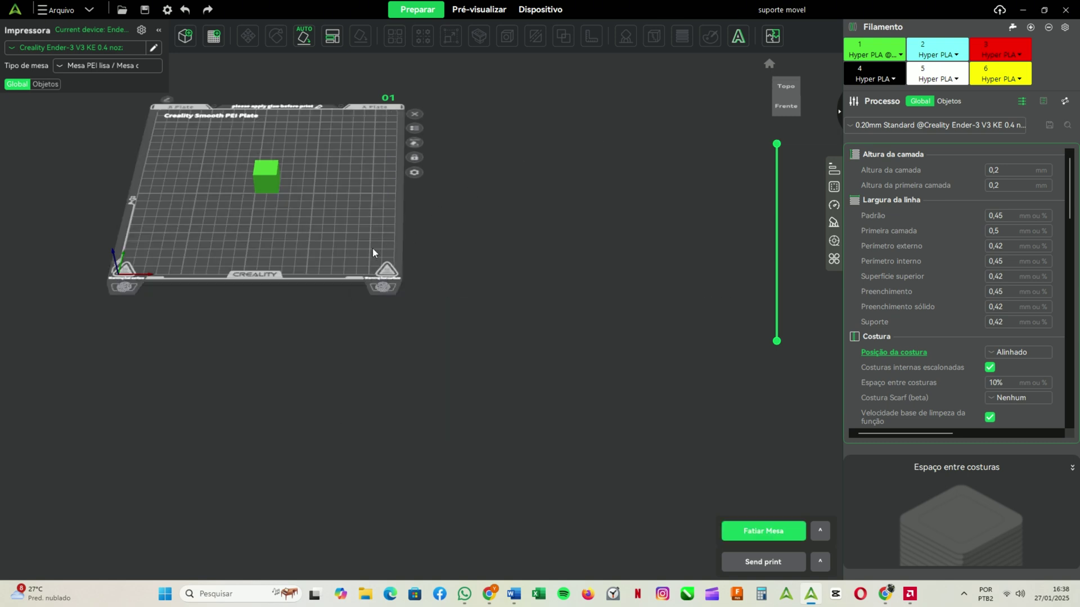
click(769, 63)
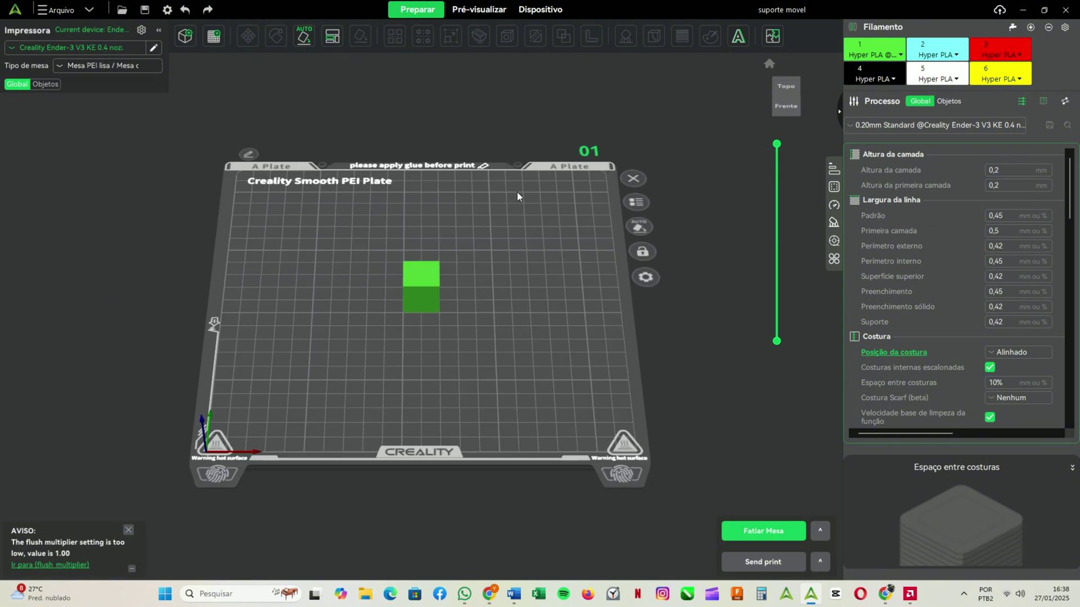
- Automatically arrange all objects so the suporte movel model sits beside the cube on plate 01
right_click(333, 37)
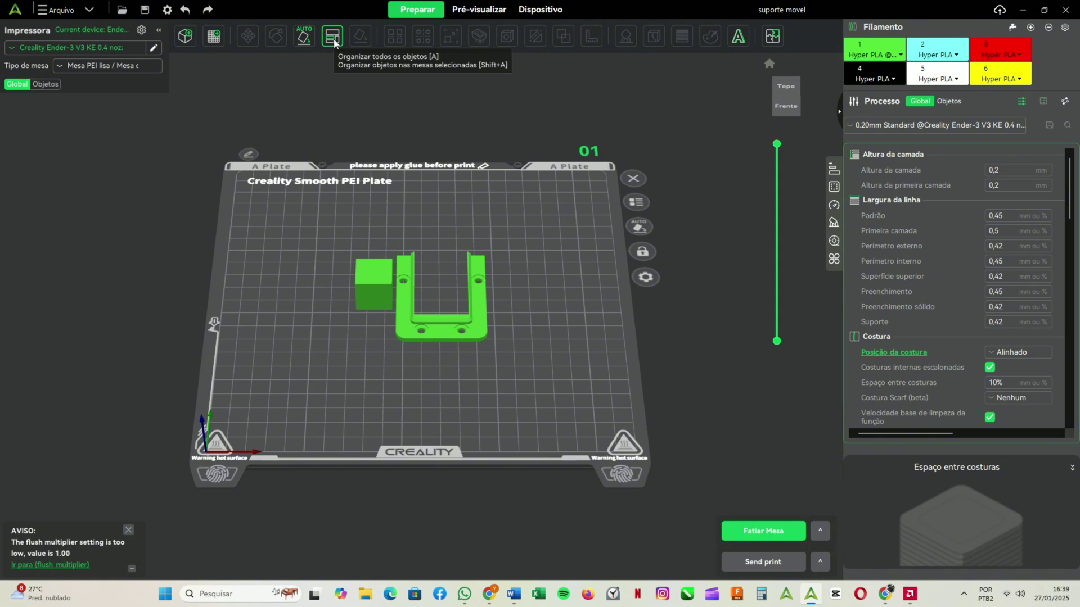
click(640, 206)
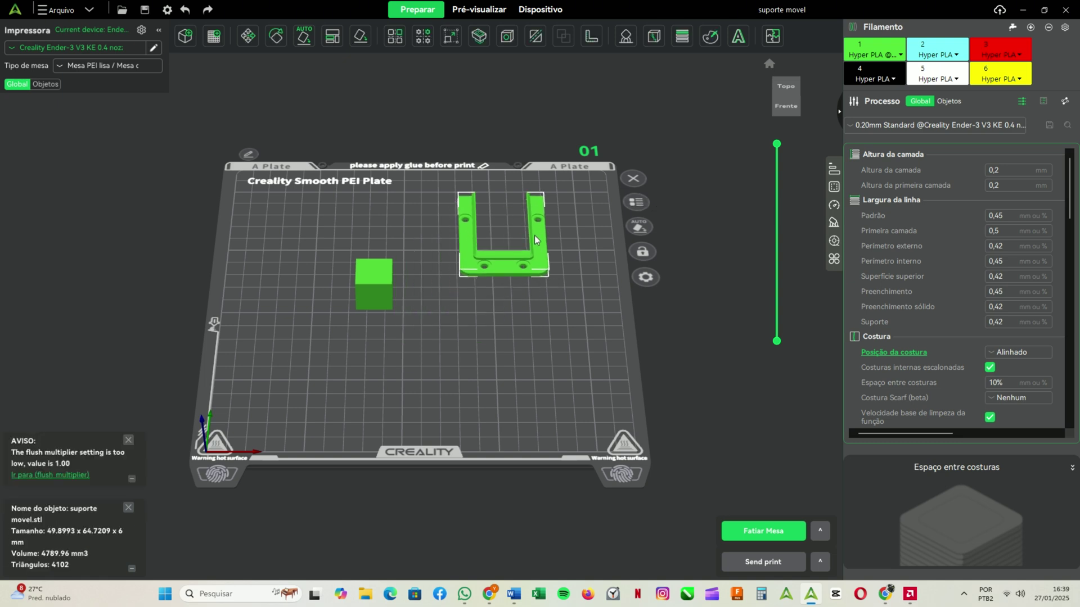
click(633, 205)
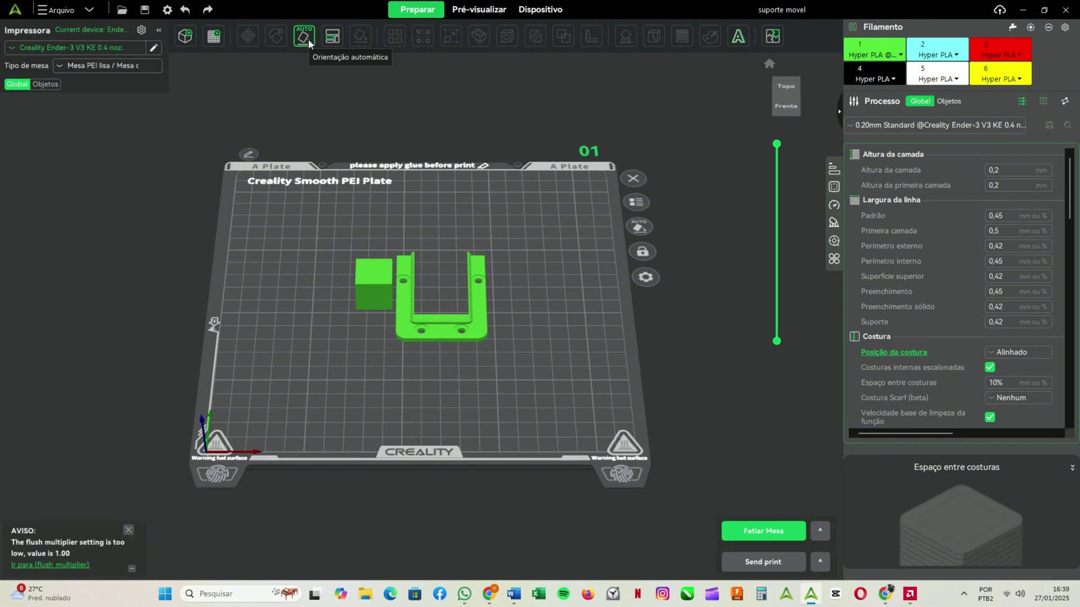
- Rotate the suporte movel model about the Y axis so it stands on its side, and deselect it
click(404, 300)
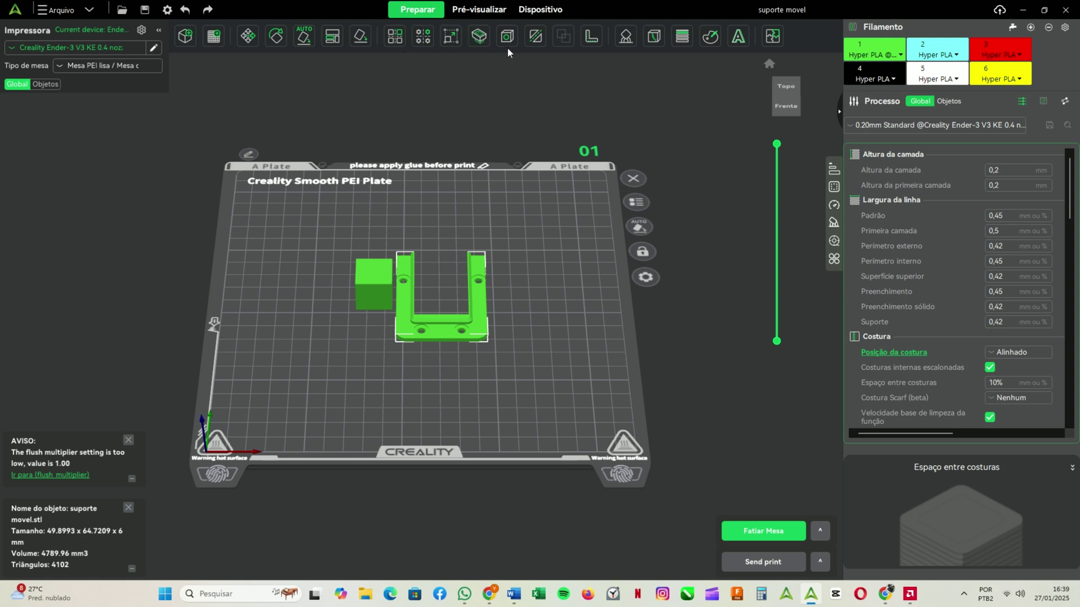
click(279, 41)
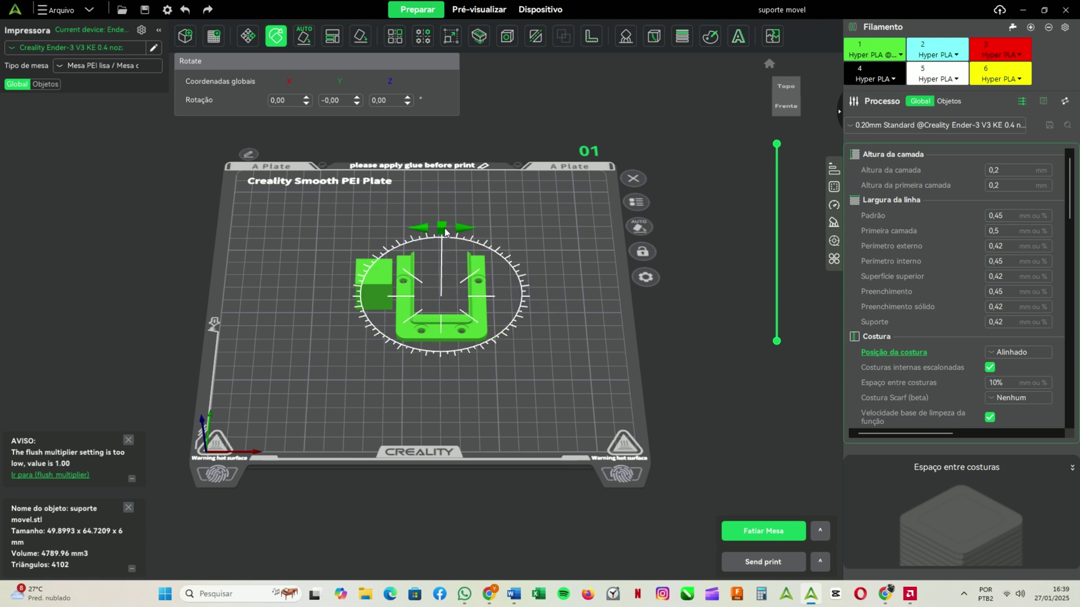
drag(447, 231, 568, 256)
click(544, 366)
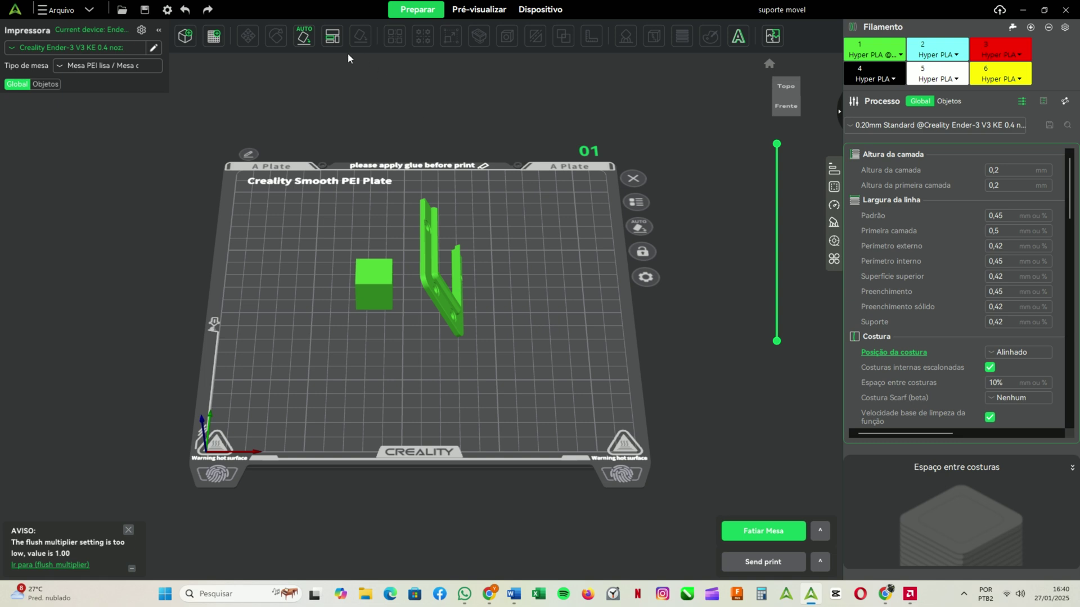
- Auto-orient the models on the plate using the Default Orient option
click(309, 39)
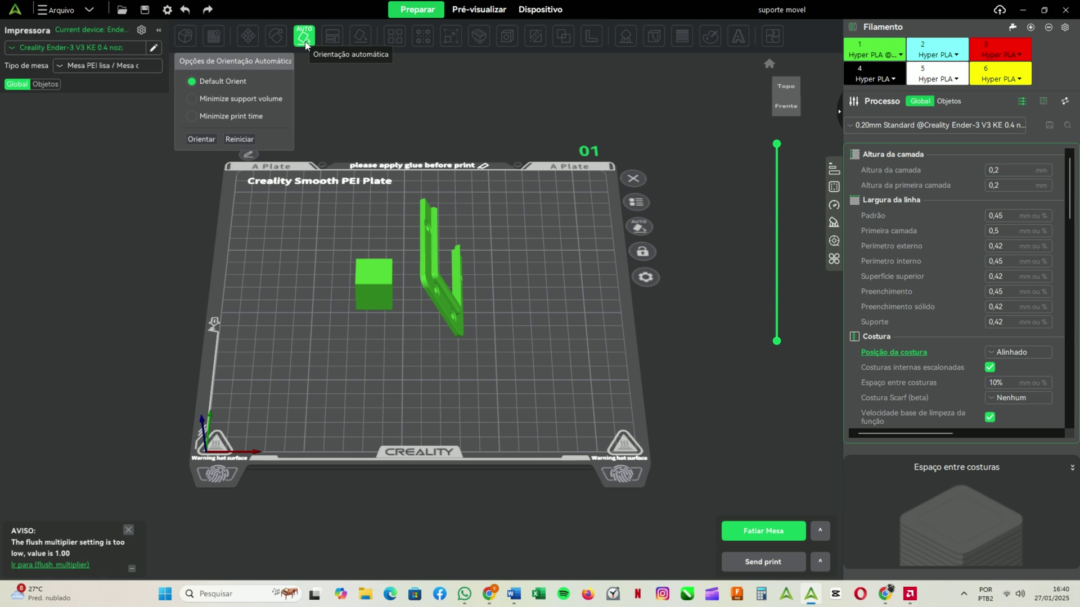
click(201, 139)
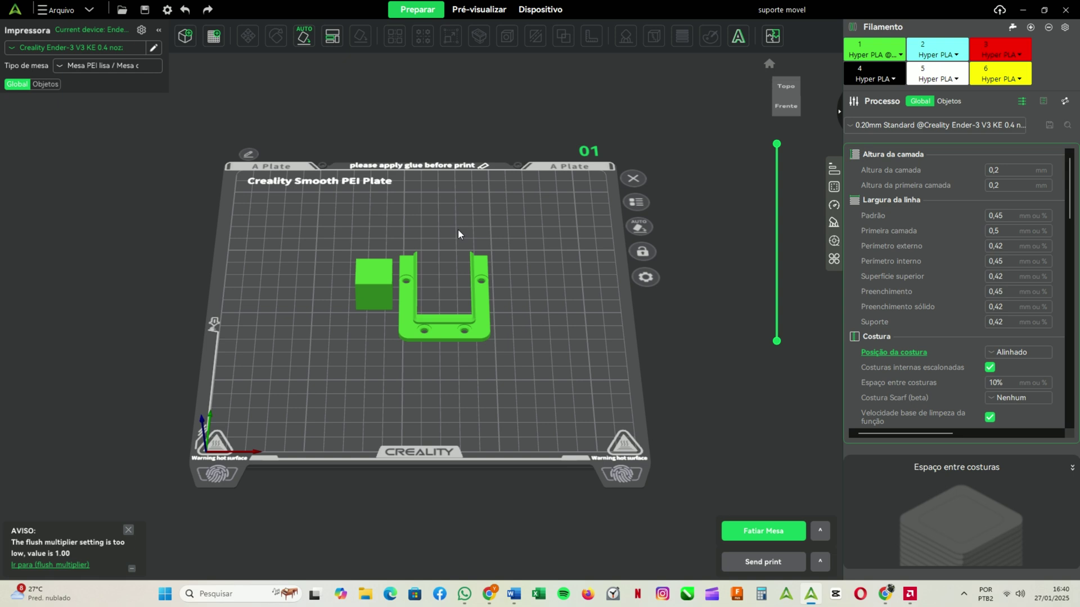
- Move the suporte movel model with the Move tool to about X 136.94, Y 104.54 mm and deselect it
click(483, 313)
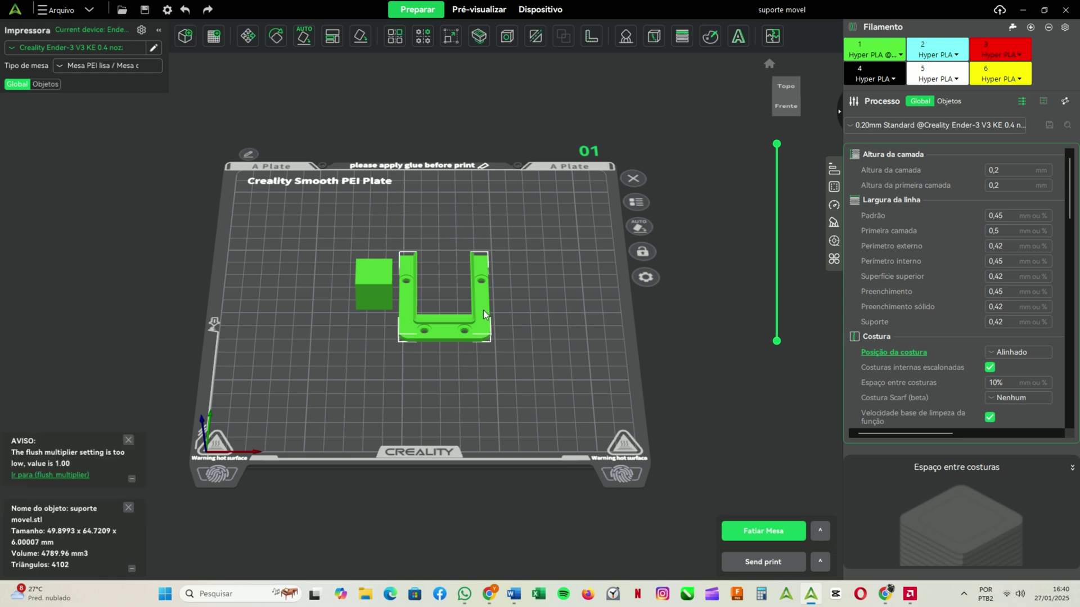
click(249, 36)
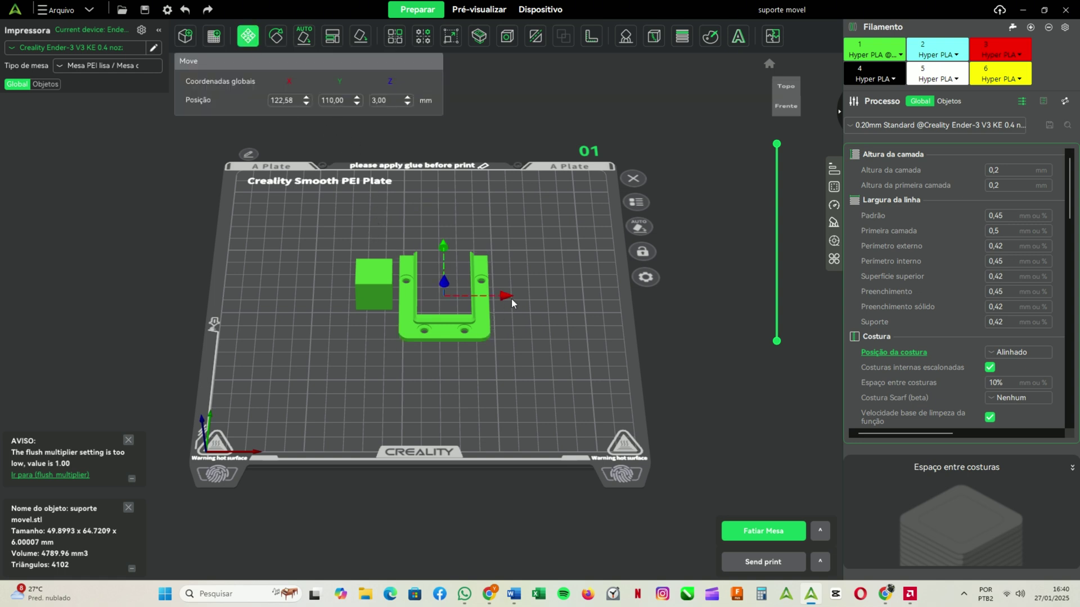
drag(506, 295, 527, 297)
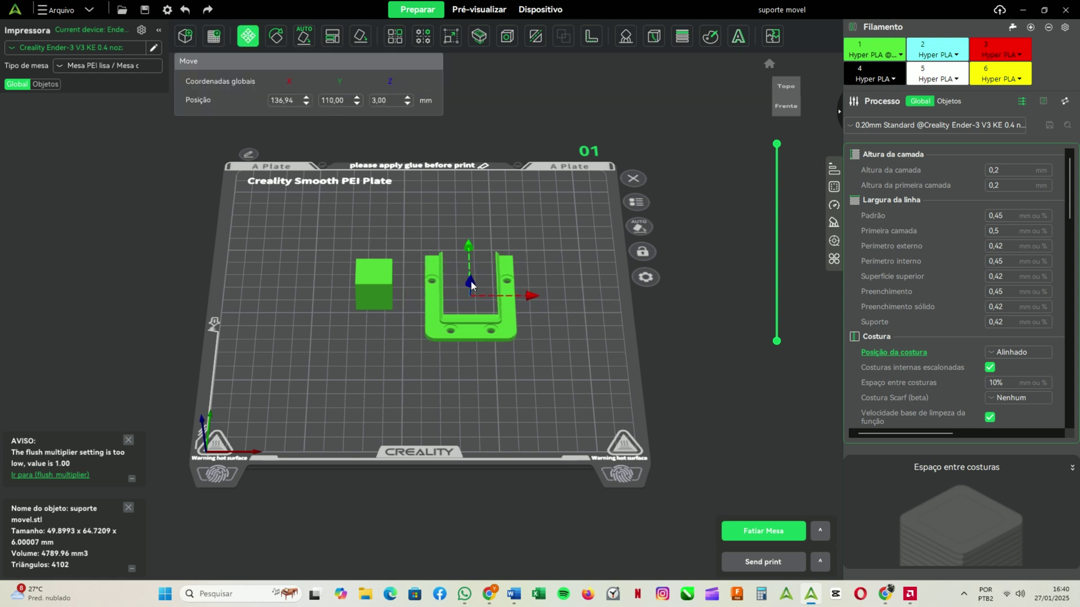
mouse_move(468, 245)
mouse_down()
mouse_move(478, 194)
mouse_move(469, 252)
mouse_up()
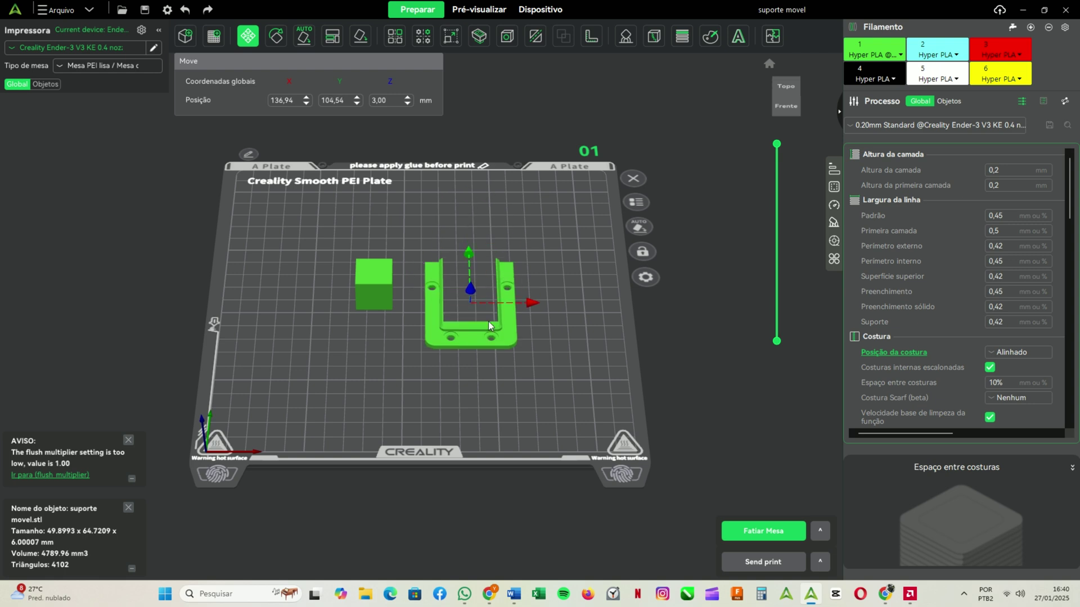
click(575, 354)
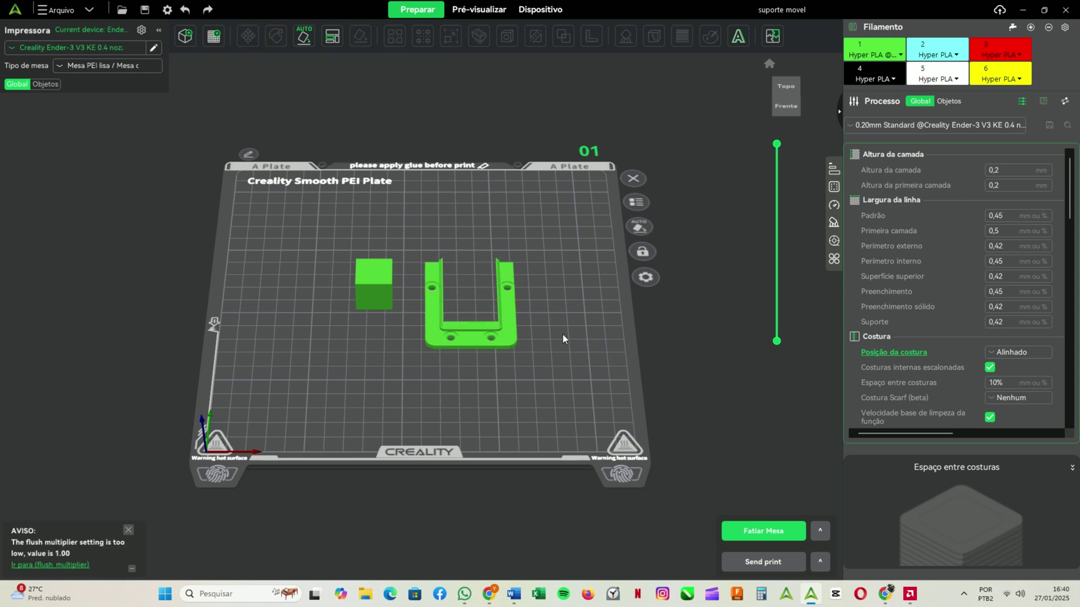
- Reposition the suporte movel model freehand closer to the cube and scale it up to about 63.6 x 82.5 x 7.65 mm
click(462, 343)
mouse_move(472, 333)
mouse_down()
mouse_move(505, 296)
mouse_move(469, 361)
mouse_move(434, 341)
mouse_move(486, 338)
mouse_up()
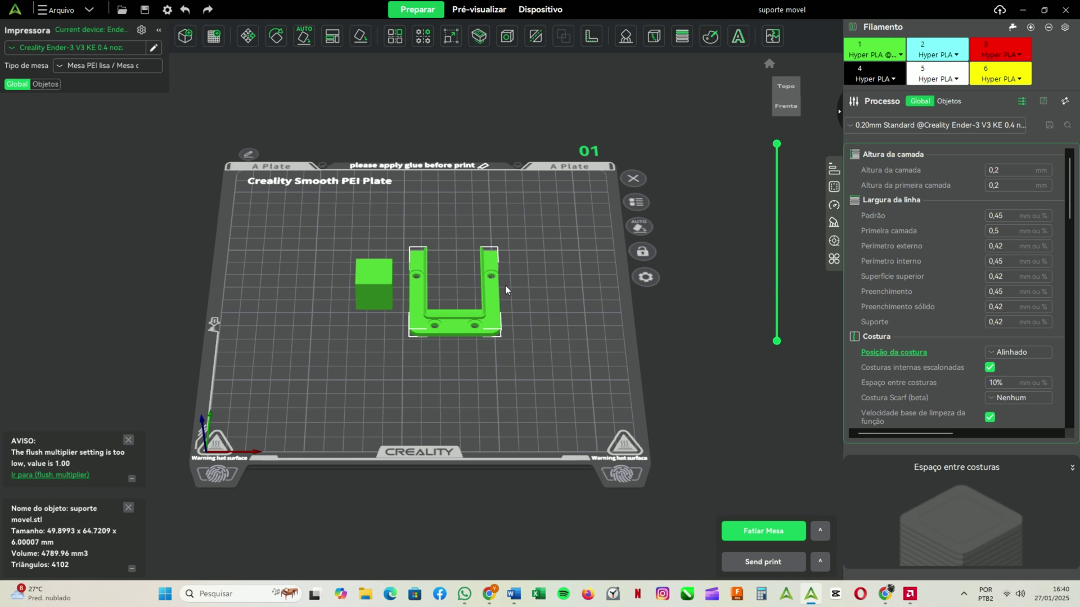
drag(493, 298, 480, 303)
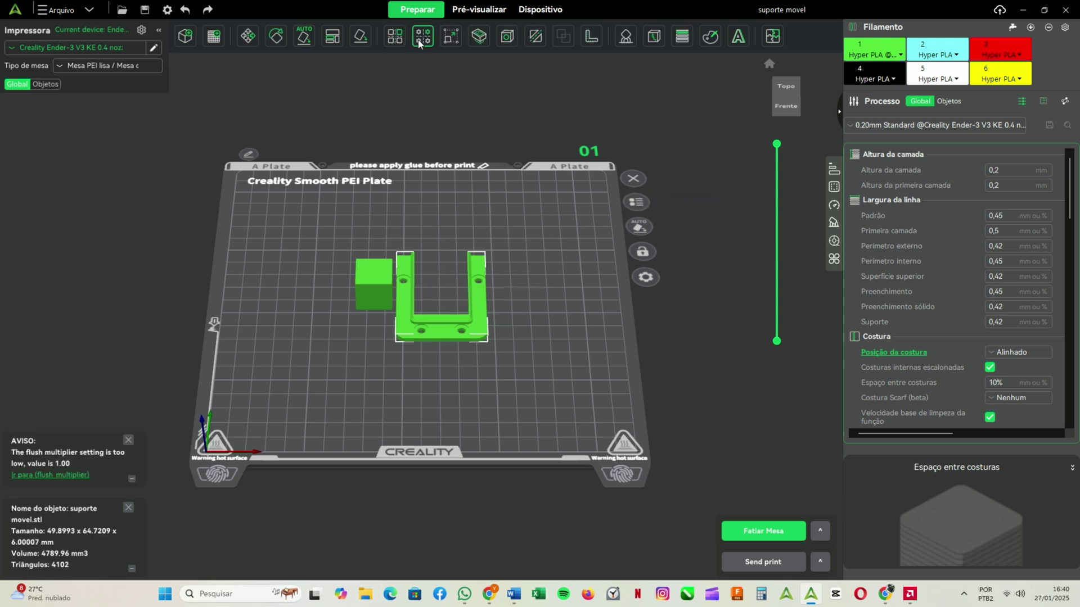
click(451, 40)
mouse_move(489, 258)
mouse_down()
mouse_move(624, 112)
mouse_move(462, 346)
mouse_move(436, 298)
mouse_move(497, 241)
mouse_up()
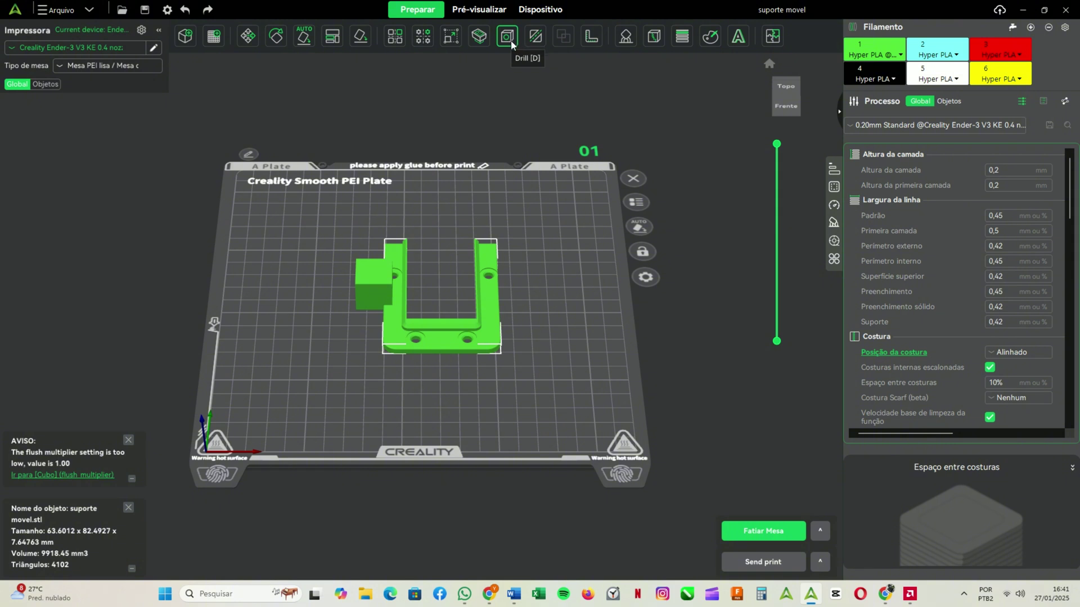
- Look at the Drill and Hollowing options for the suporte movel model without applying either
click(507, 37)
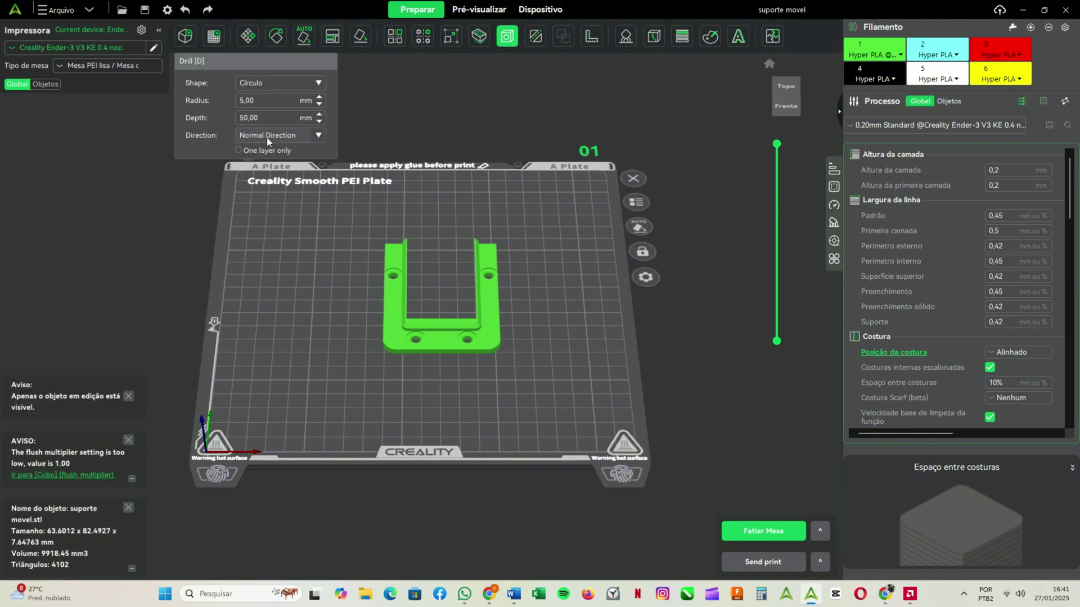
click(484, 37)
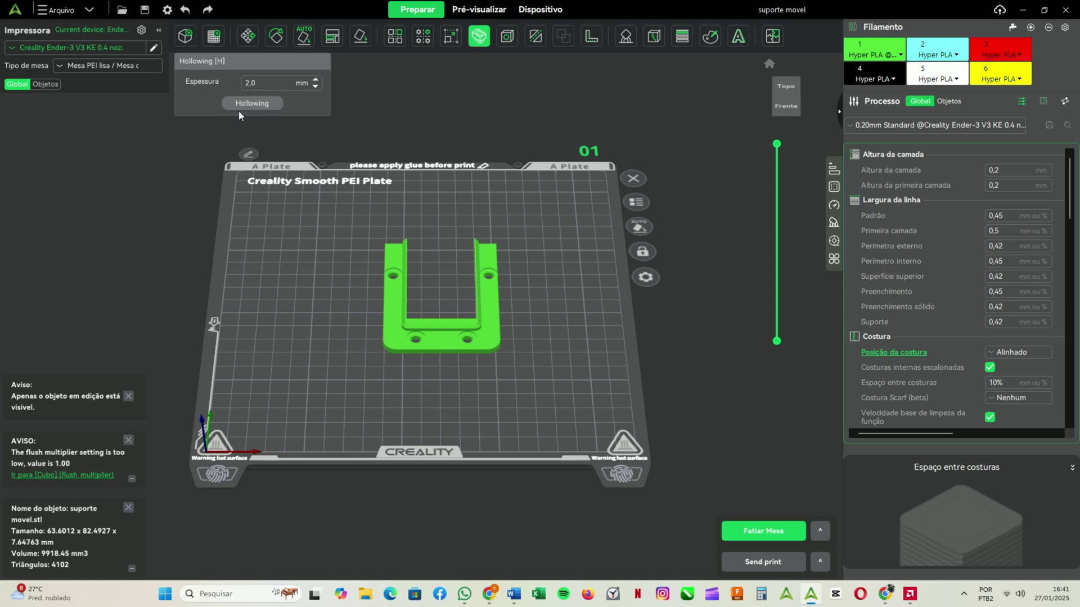
click(551, 86)
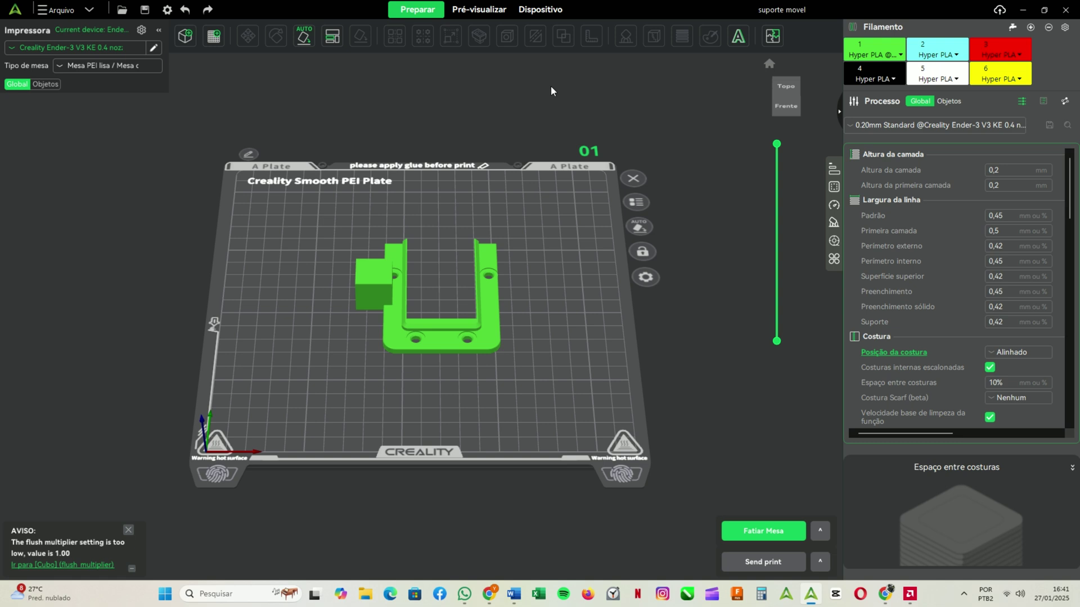
- Cut the suporte movel model with an upright plane across its two arms, keeping both the upper and lower parts
click(481, 295)
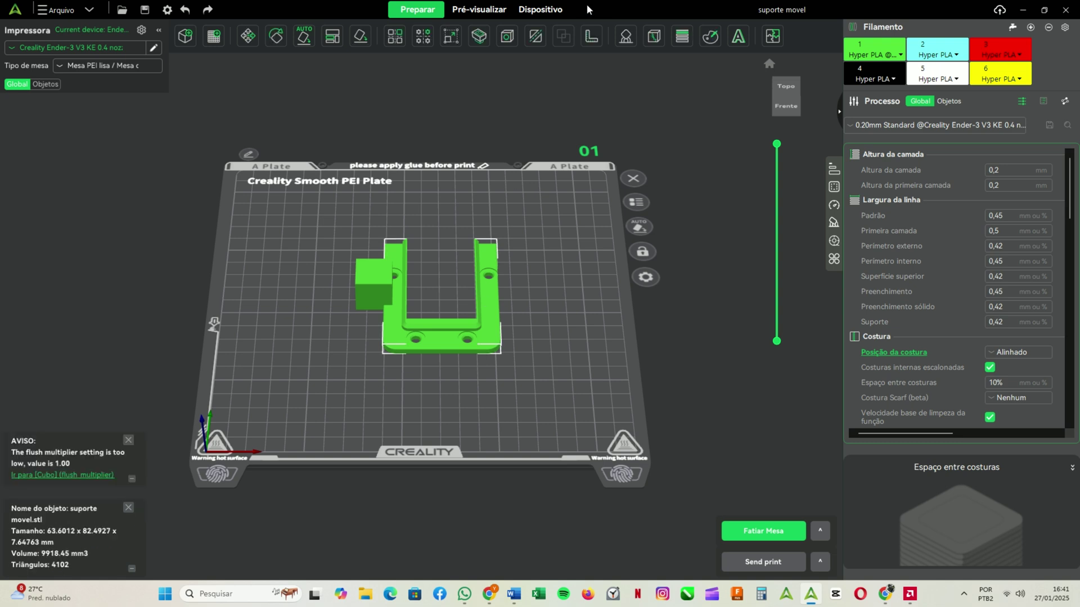
click(536, 36)
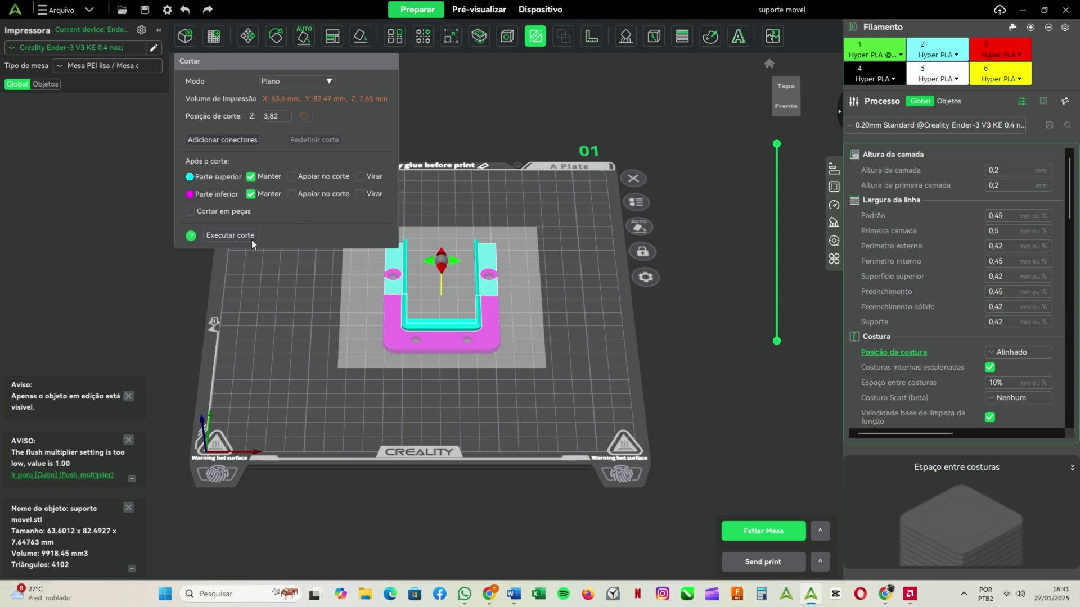
drag(550, 367, 518, 351)
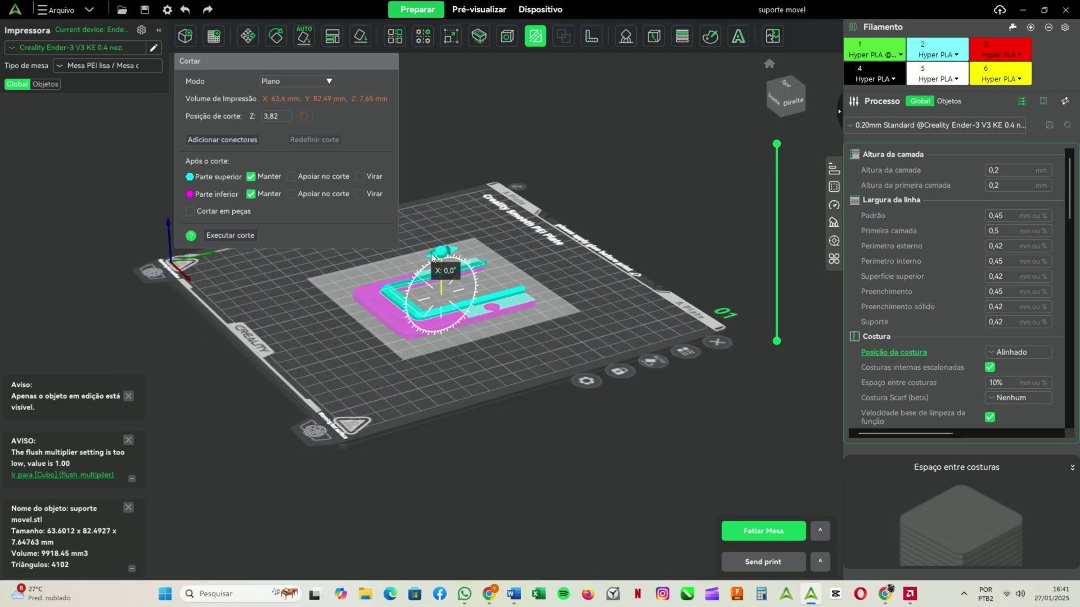
drag(432, 253, 457, 280)
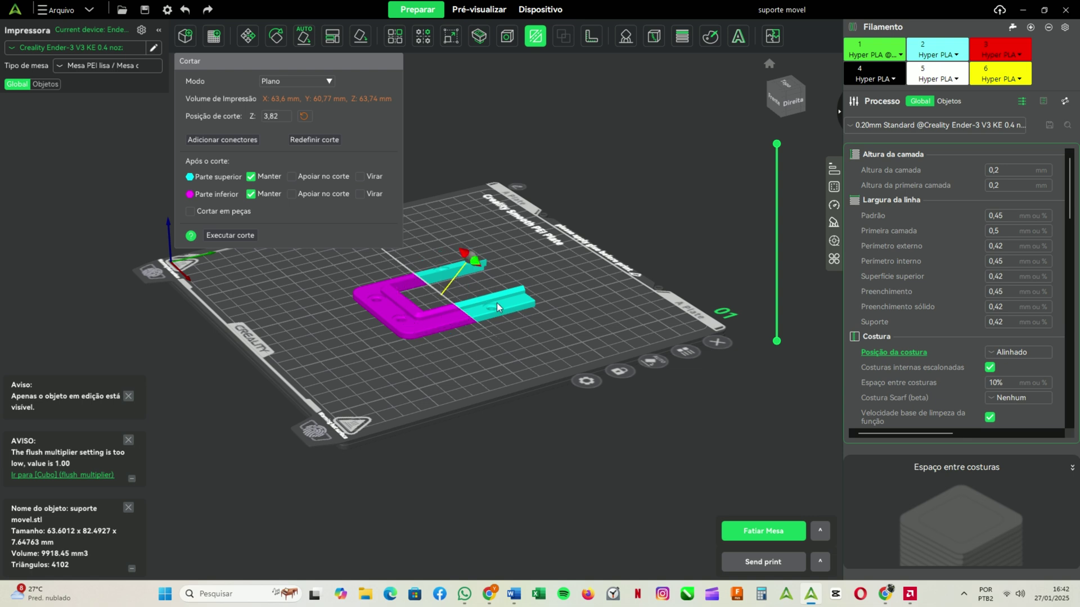
click(230, 235)
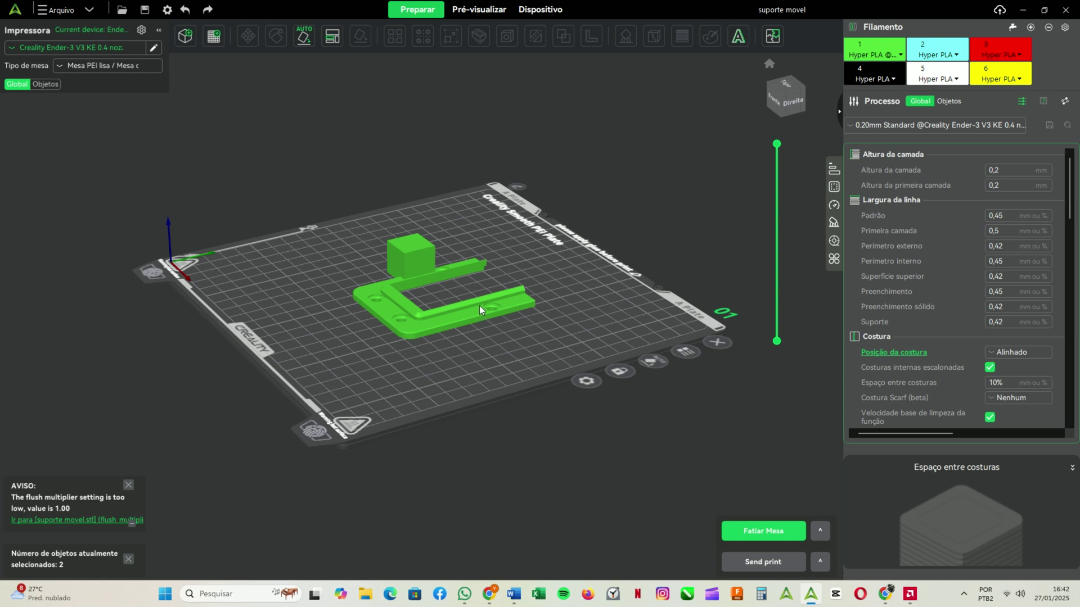
- Move the cut-off arms away from the base and shift the base piece clear of the cube
drag(479, 306, 545, 306)
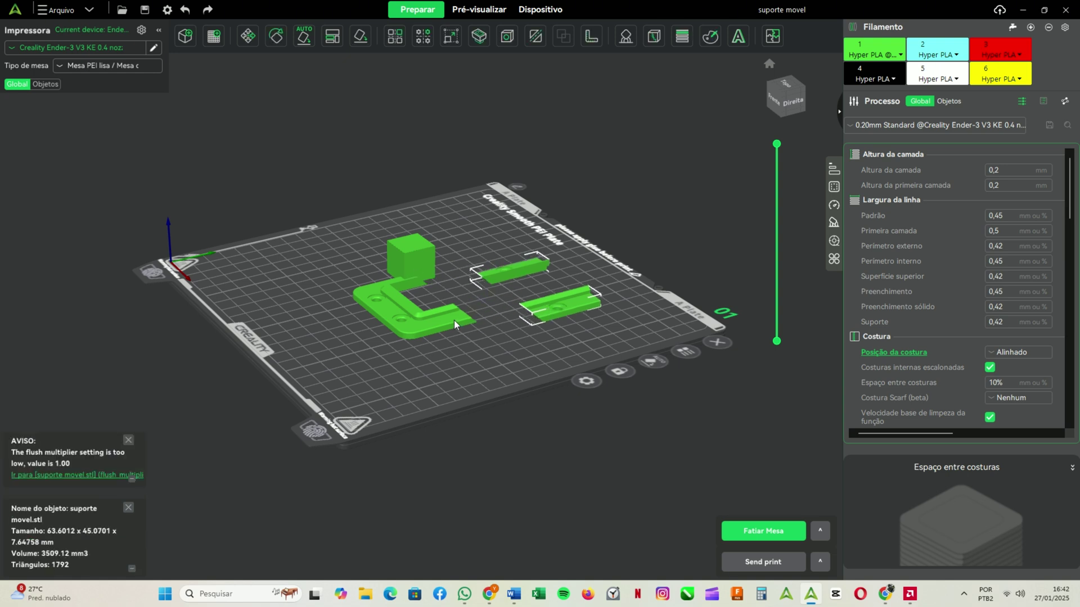
drag(454, 320, 460, 334)
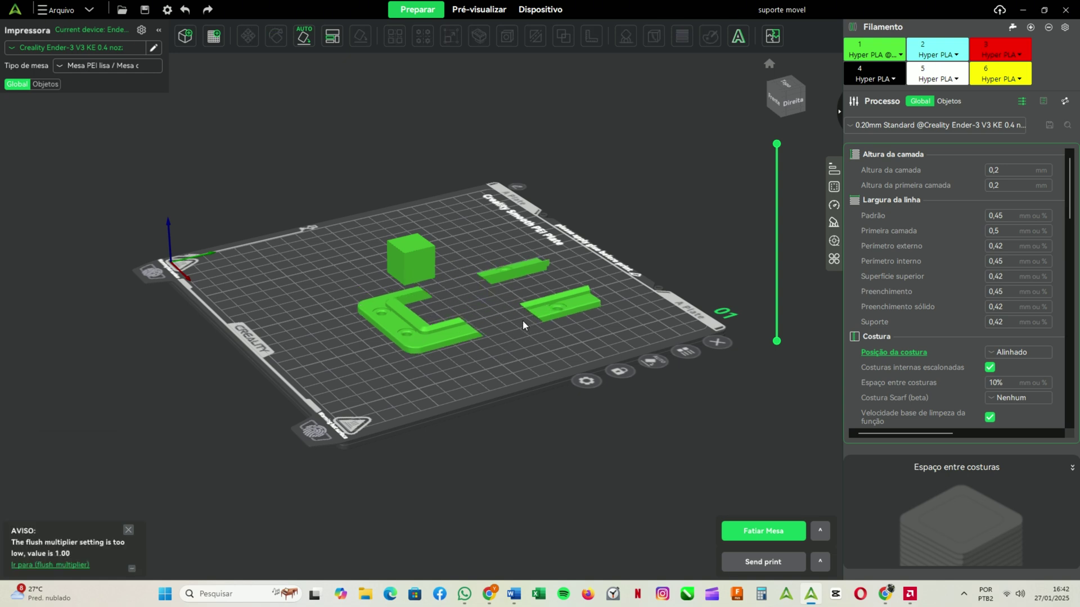
- Select the cut pieces in turn to check which belong together, and examine them in the object list of Mesa 1
click(554, 305)
click(519, 266)
click(391, 329)
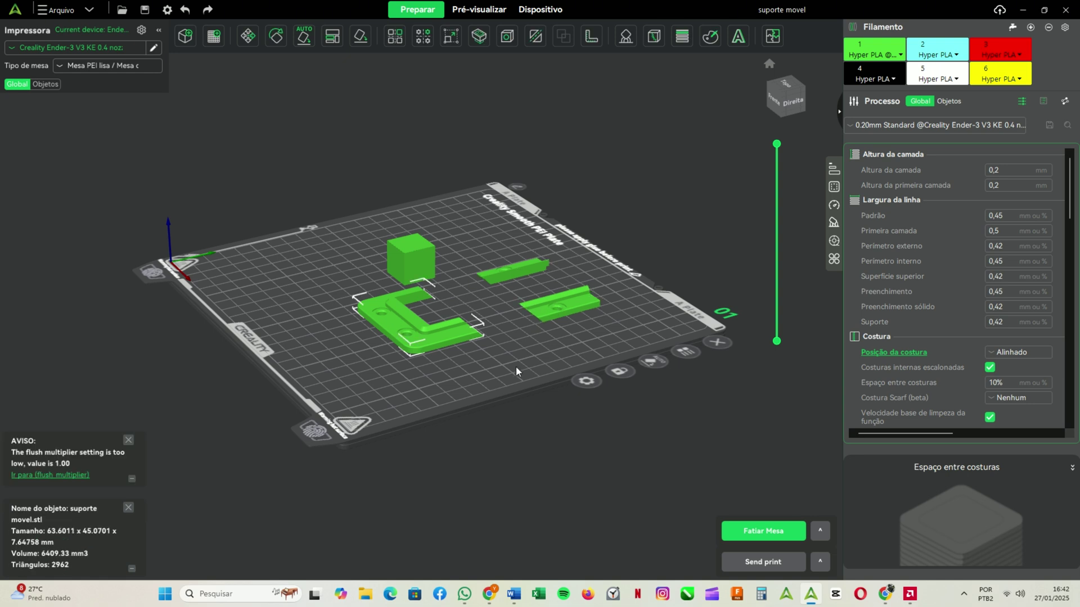
click(561, 304)
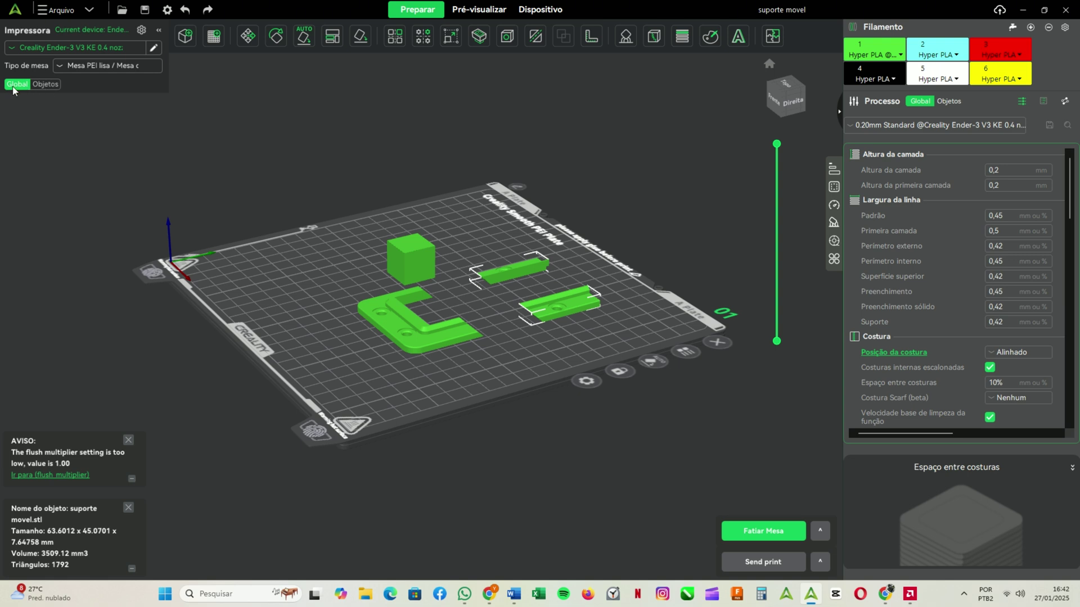
click(50, 85)
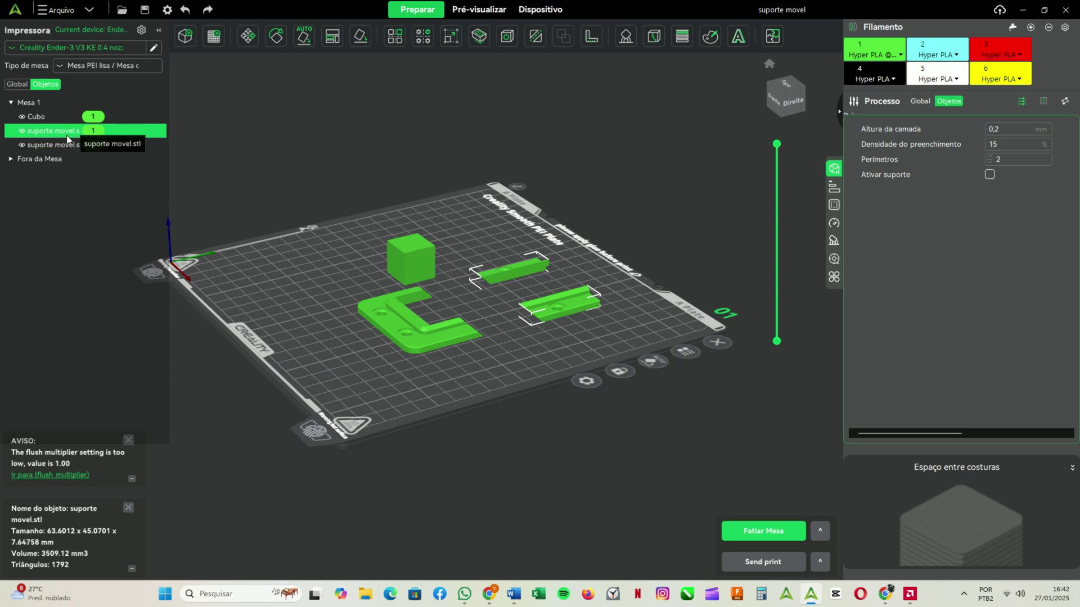
click(513, 324)
click(545, 308)
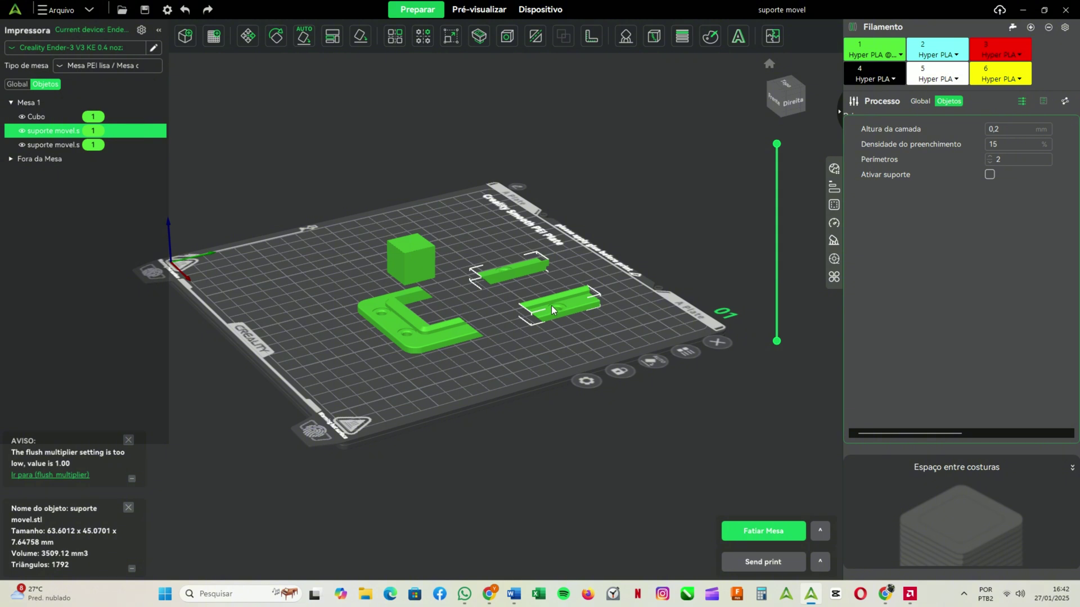
- Split the two cut-off arms of the suporte movel model into separate objects
right_click(567, 302)
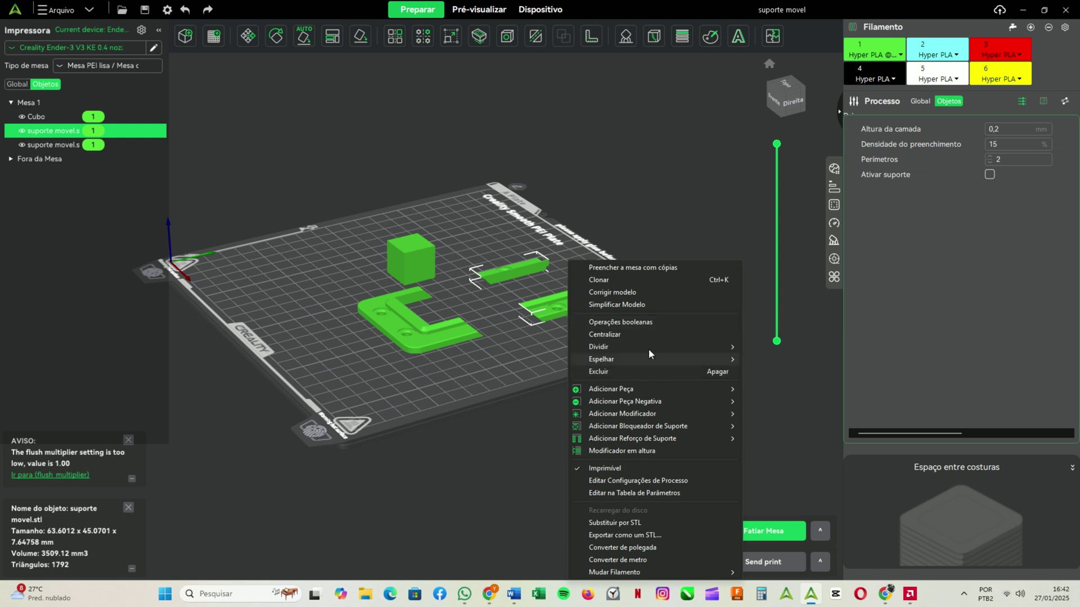
mouse_move(649, 351)
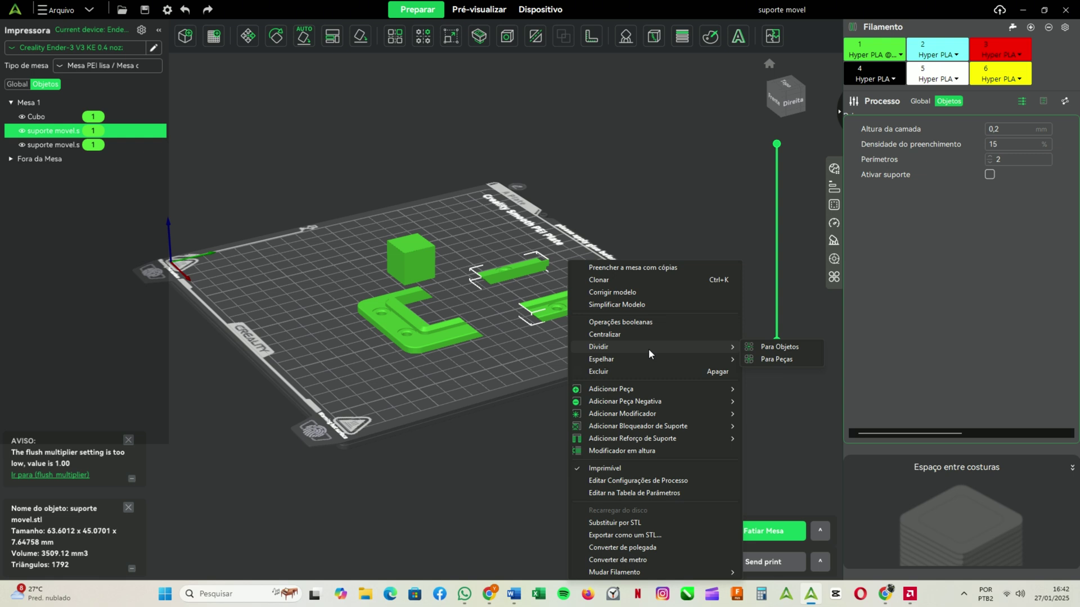
mouse_move(646, 345)
click(787, 347)
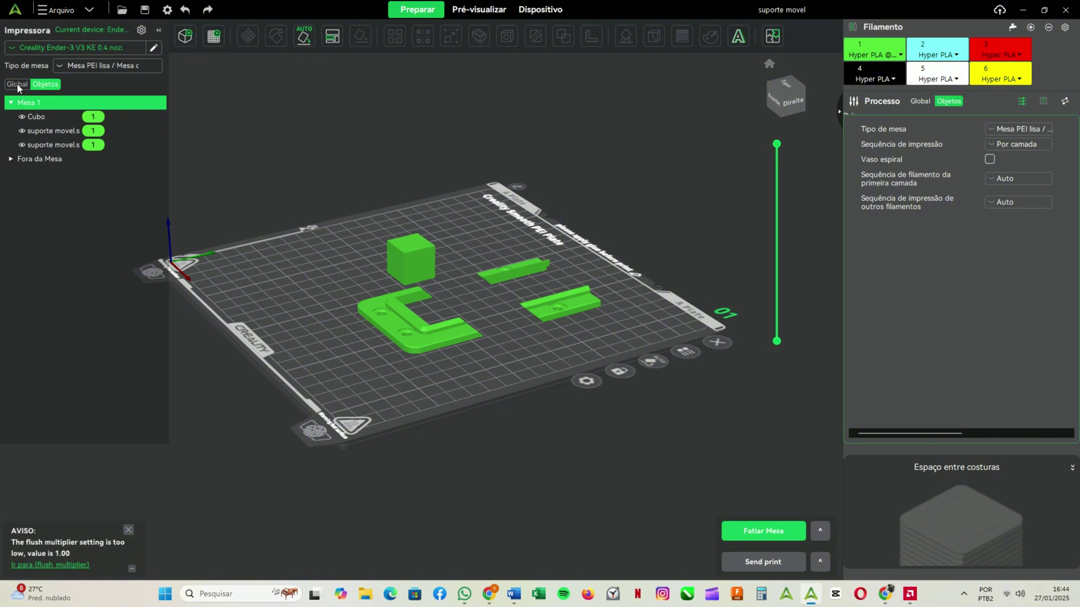
- Undo the shift of the base piece, the move of the arms and the cut on the suporte movel model
click(17, 84)
click(770, 64)
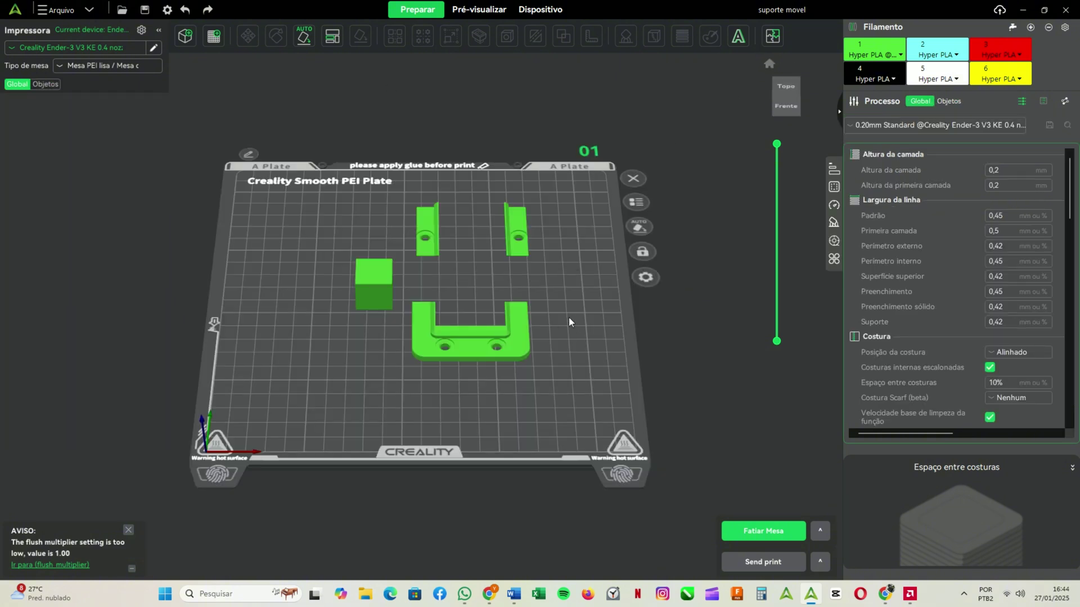
key(ctrl+z)
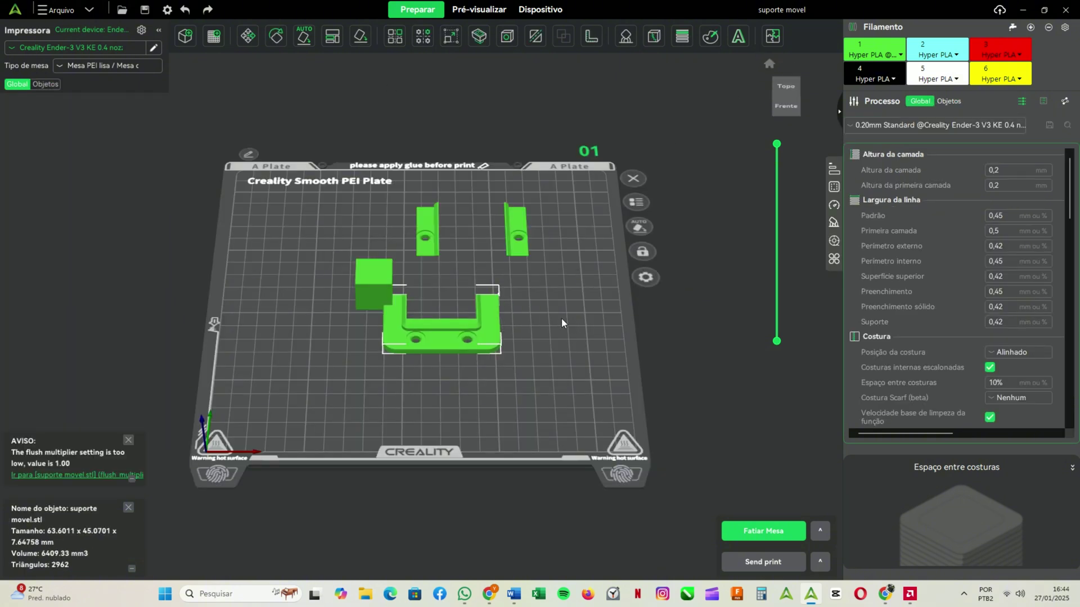
key(ctrl+z)
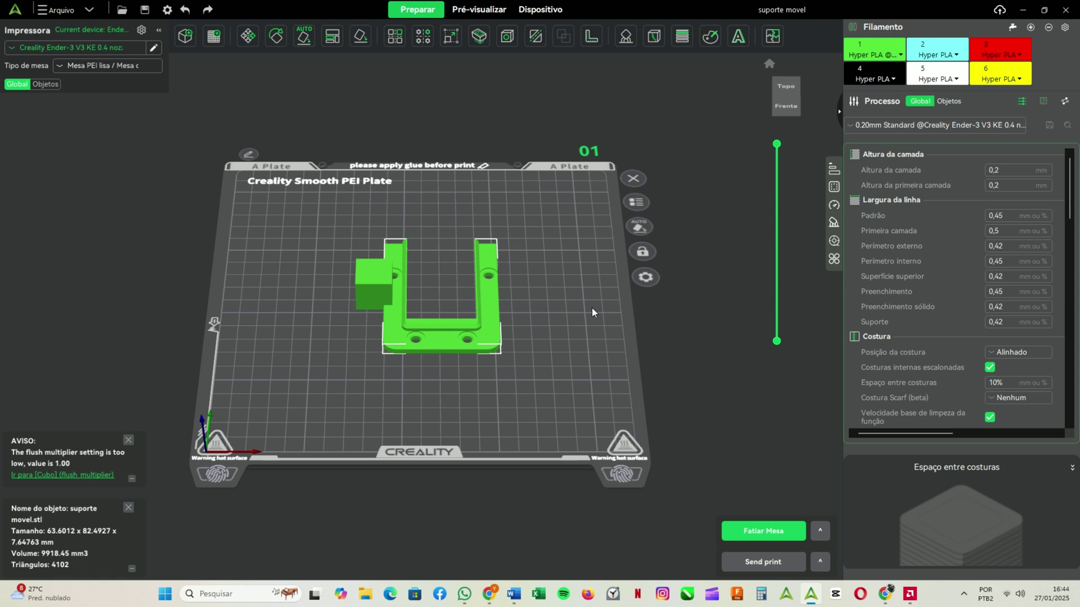
click(638, 206)
- Measure the distance between two opposite side faces of the cube, and pick the upper face of the suporte movel model with the same tool
click(487, 296)
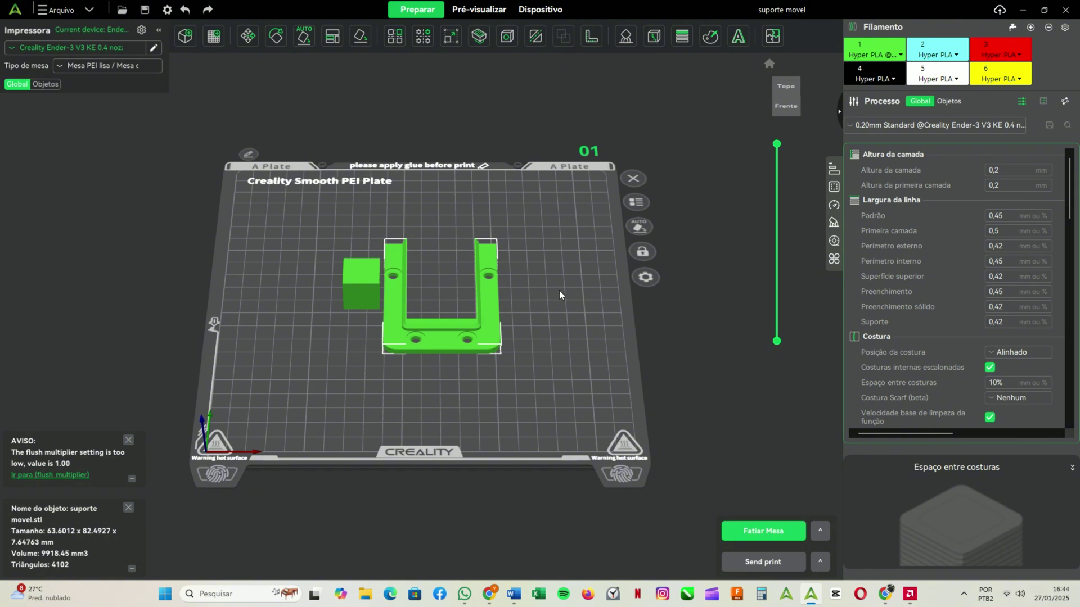
click(597, 36)
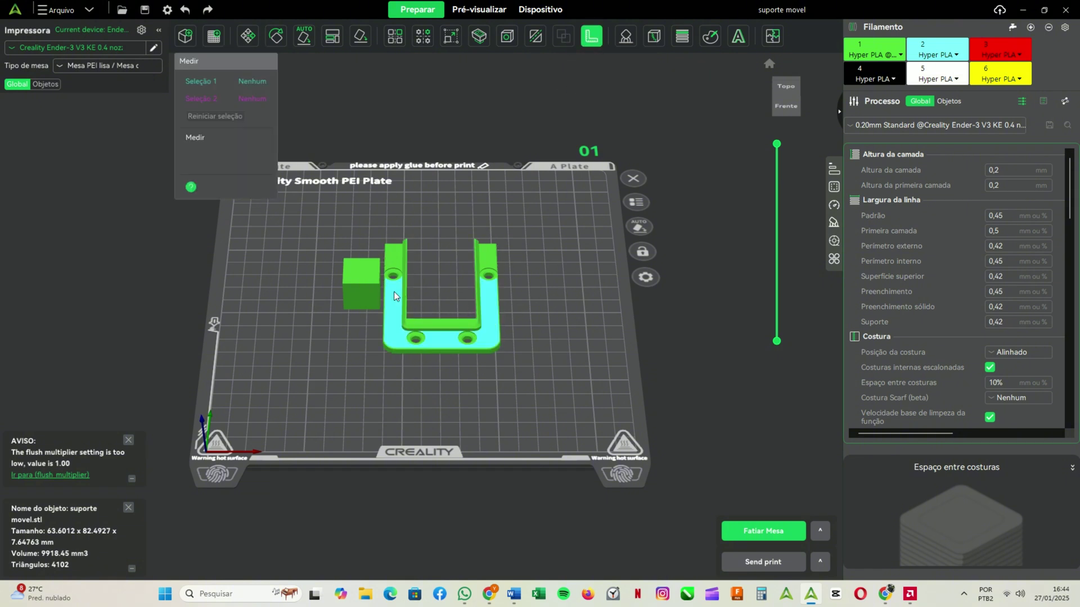
click(358, 296)
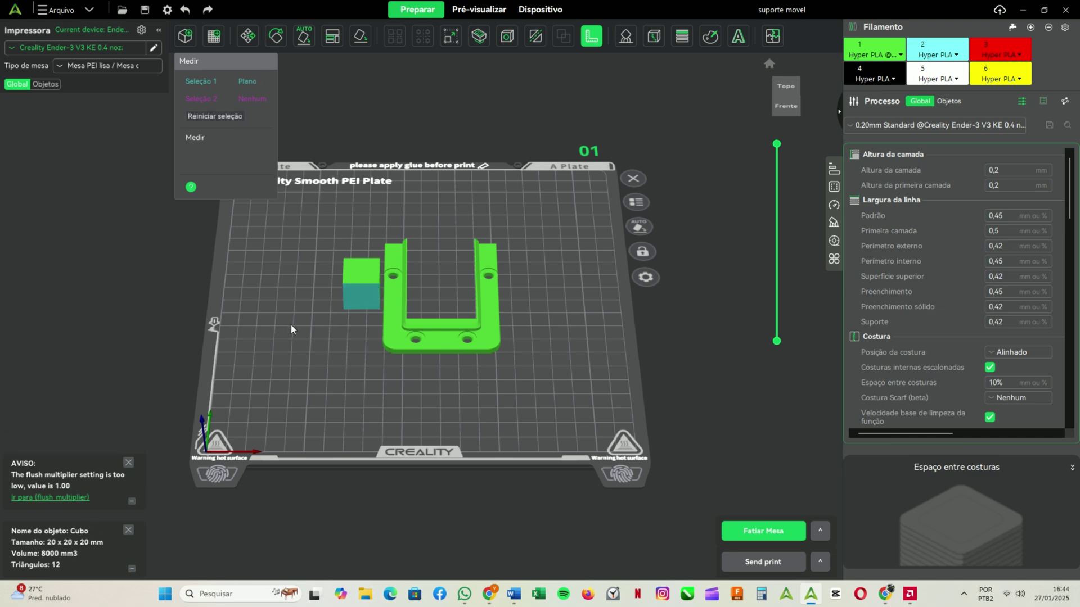
drag(292, 325, 370, 313)
click(352, 295)
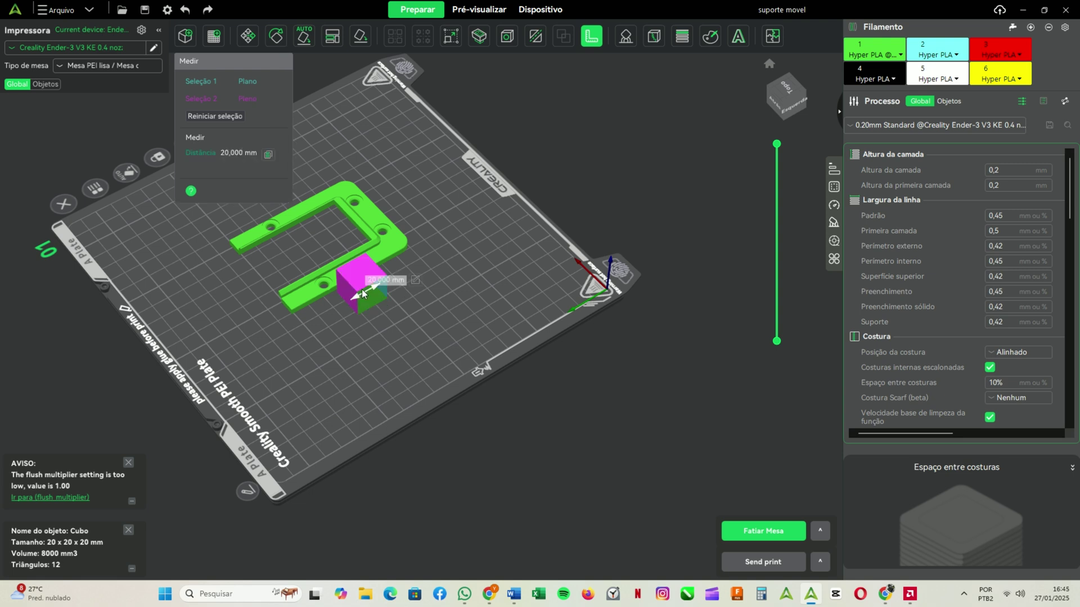
click(393, 249)
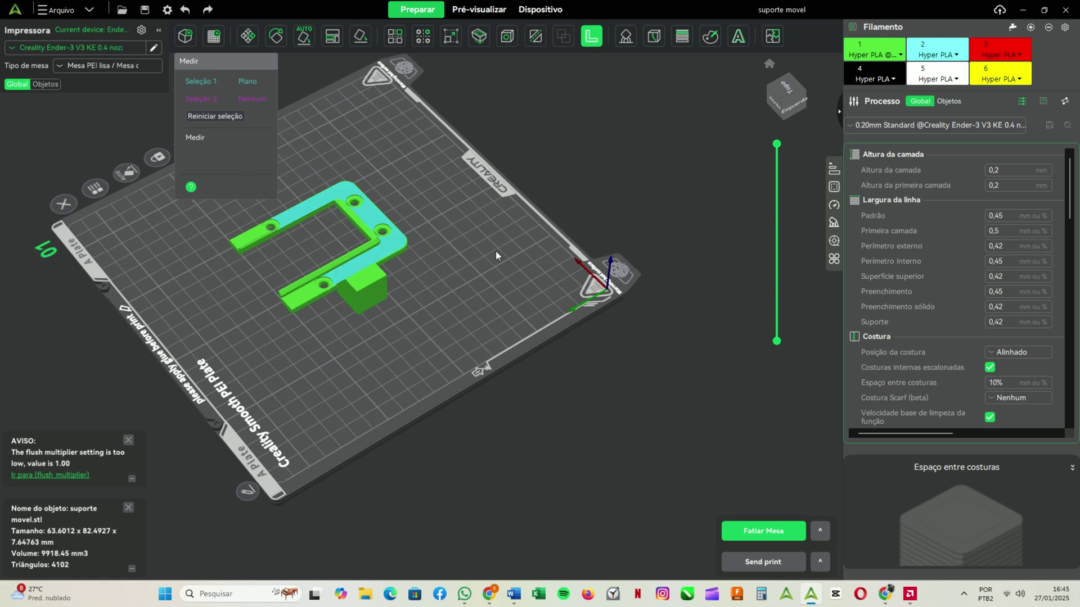
key(Escape)
key(Escape)
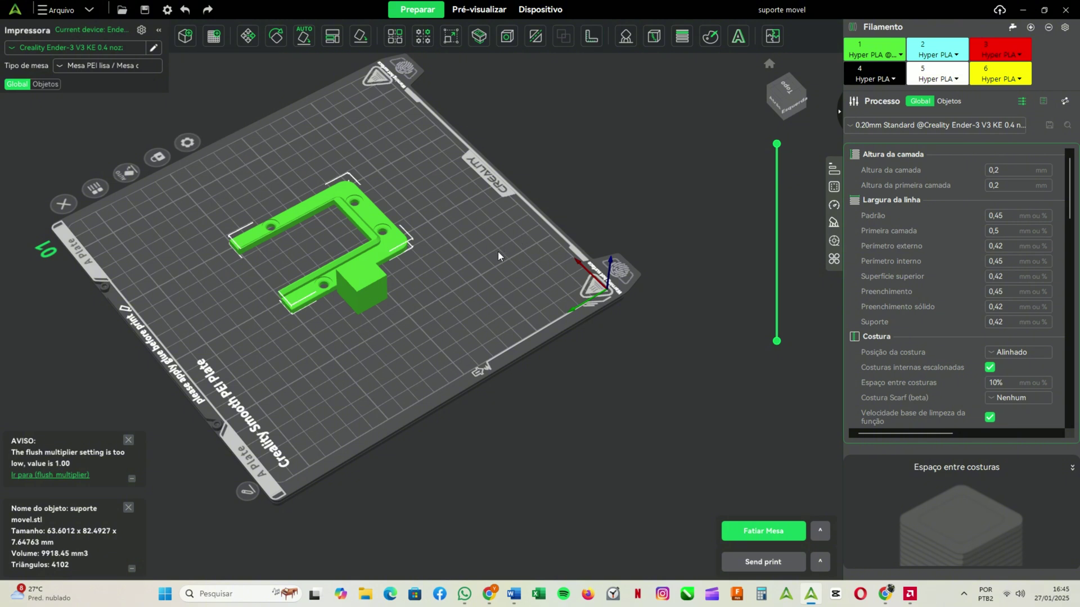
key(Escape)
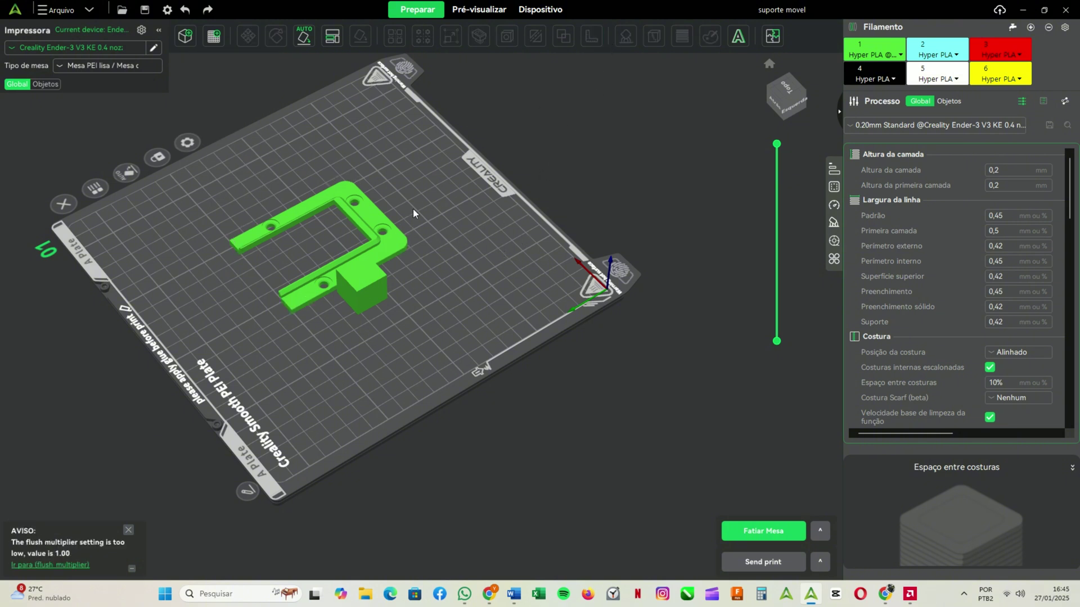
- Enable normal(manual) supports and paint one support area and one blocked area on an arm of the suporte movel model
click(381, 258)
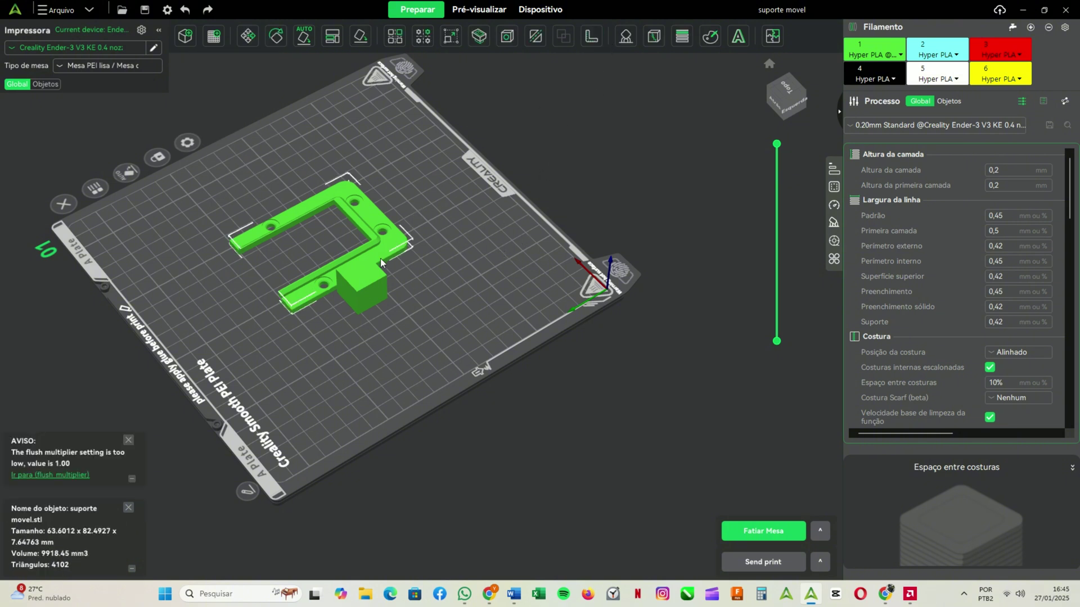
click(624, 38)
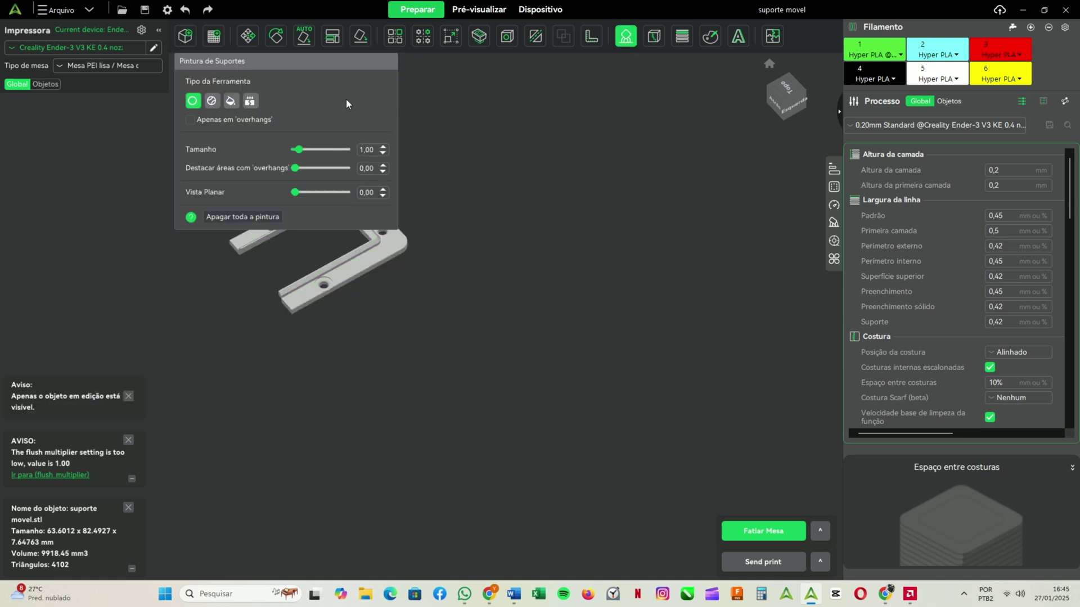
middle_drag(416, 289, 593, 383)
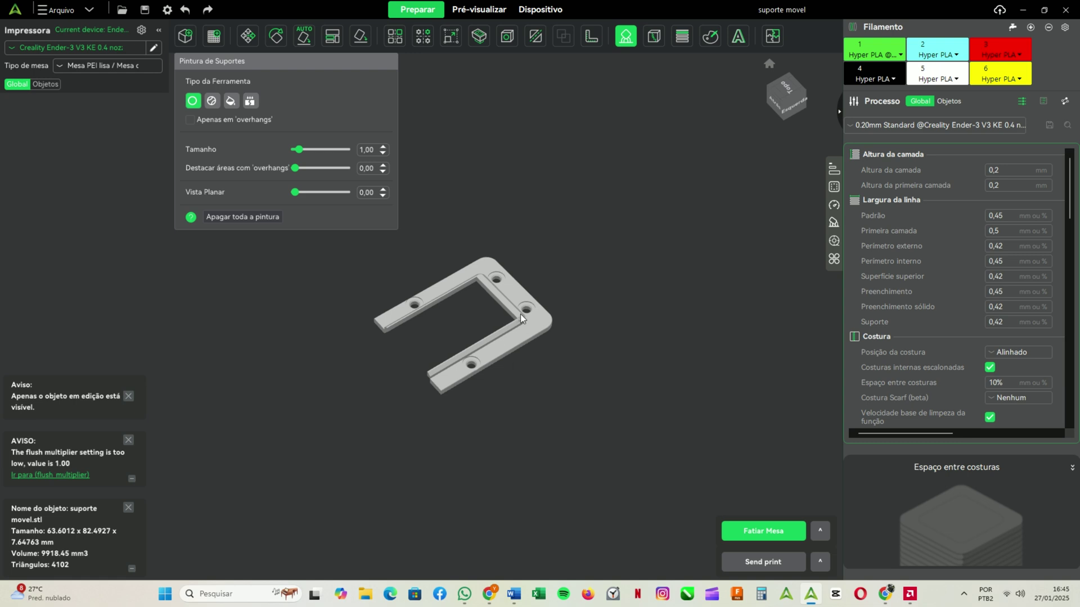
scroll(521, 314, up, 4)
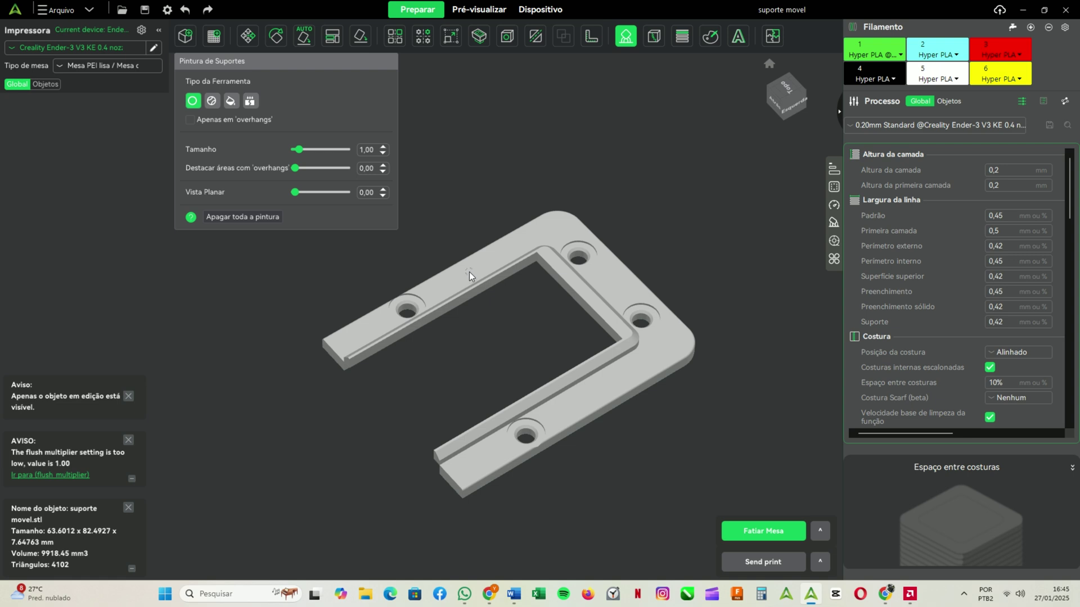
click(838, 224)
click(990, 170)
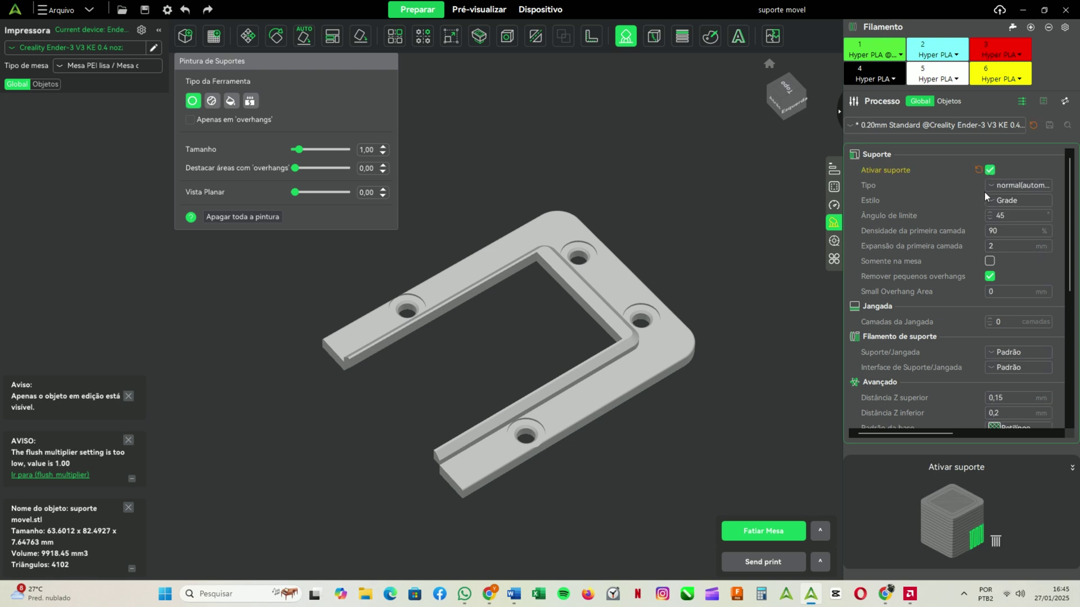
click(1029, 185)
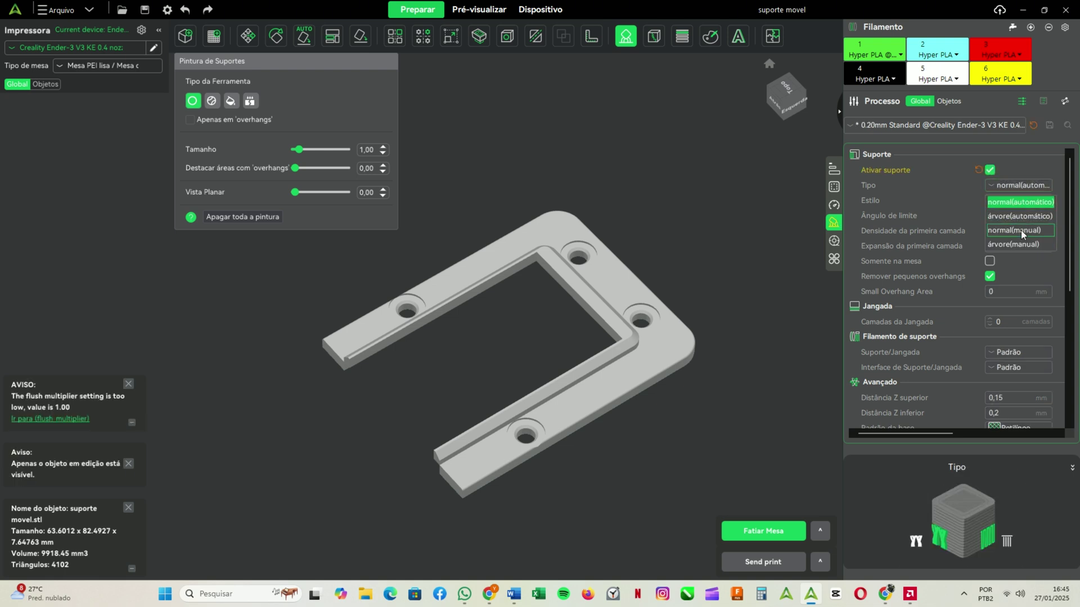
click(1020, 231)
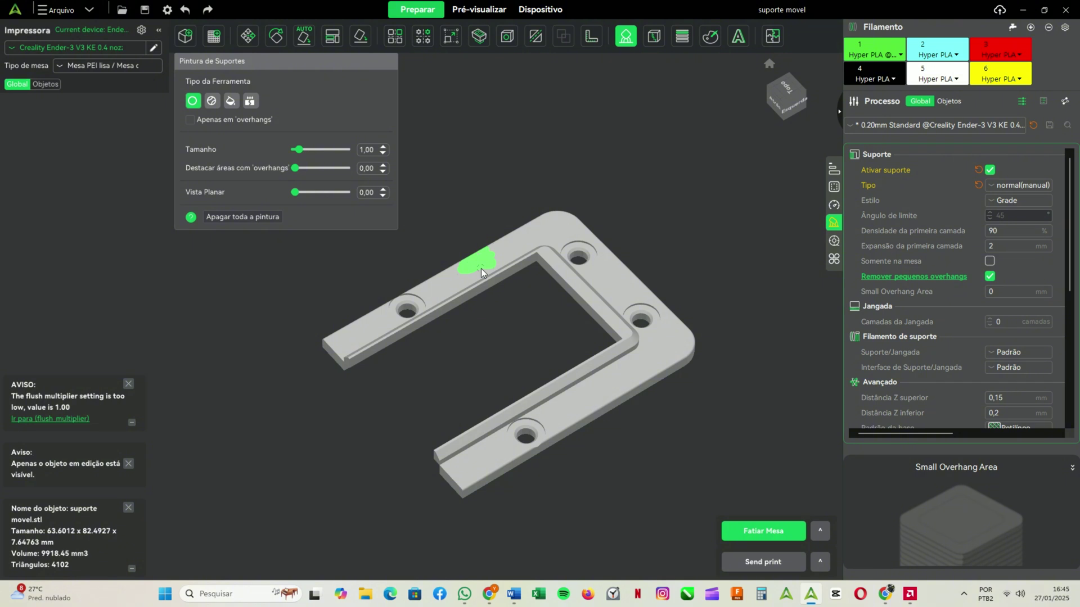
right_click(524, 239)
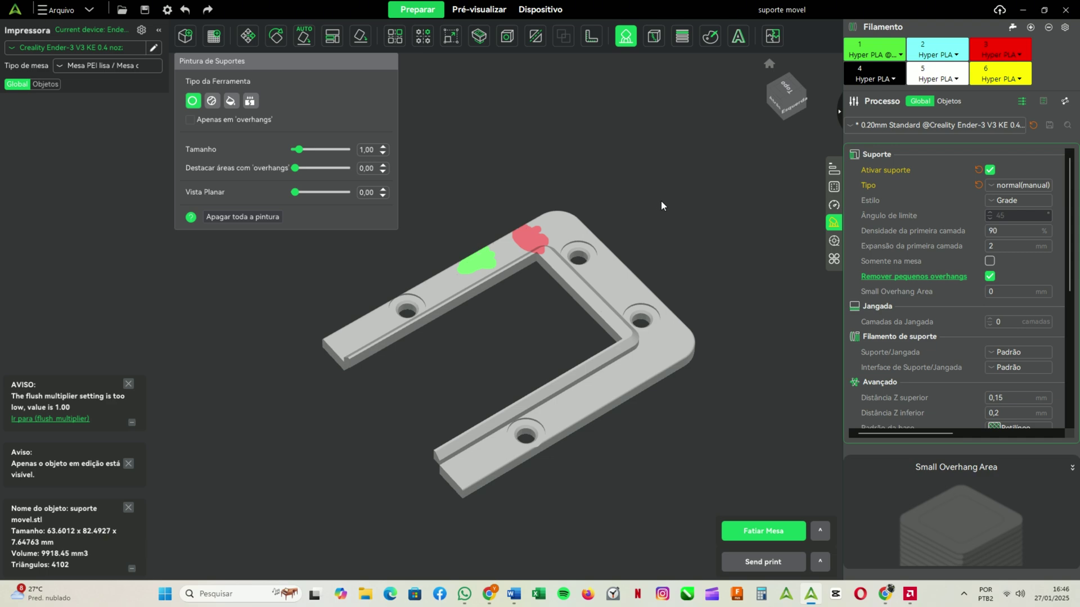
key(Escape)
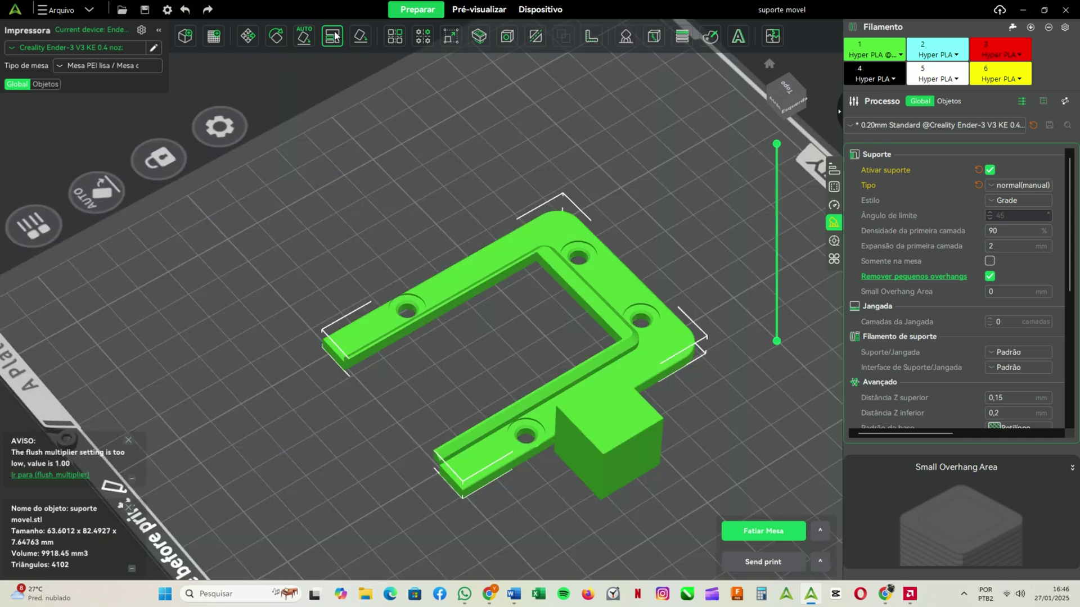
- Tilt the suporte movel model and slice the plate to preview the support generated under the painted area
click(278, 37)
drag(513, 194, 567, 577)
click(755, 447)
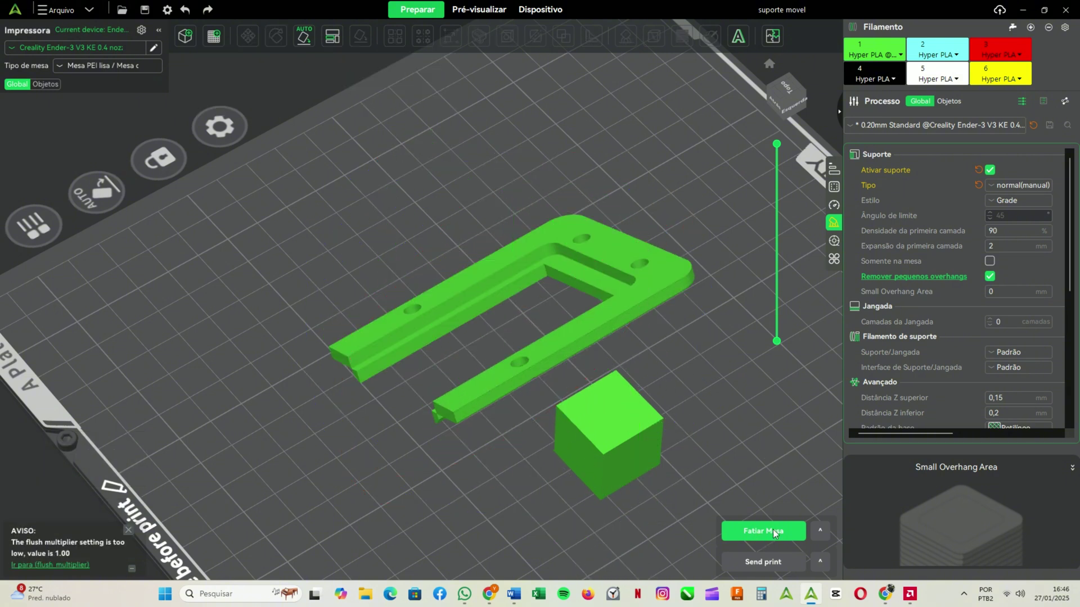
click(773, 531)
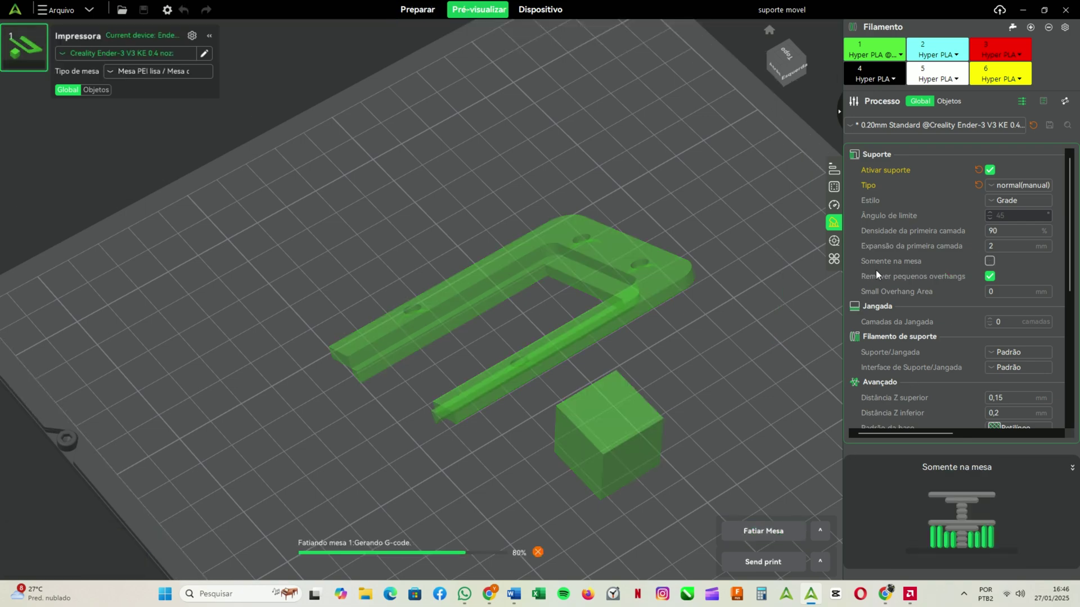
drag(706, 383, 635, 403)
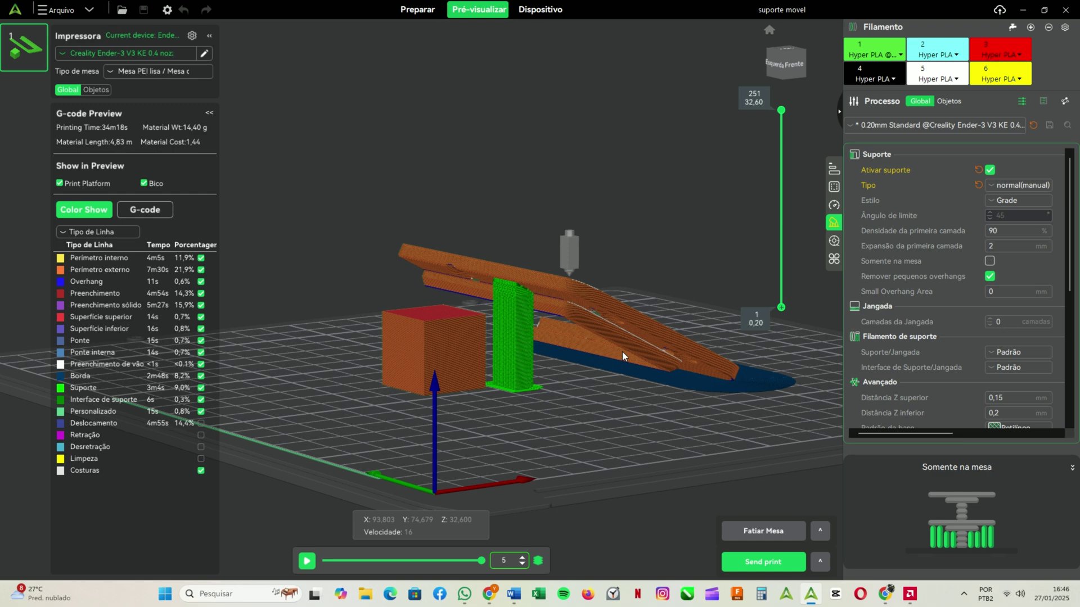
key(ctrl+1)
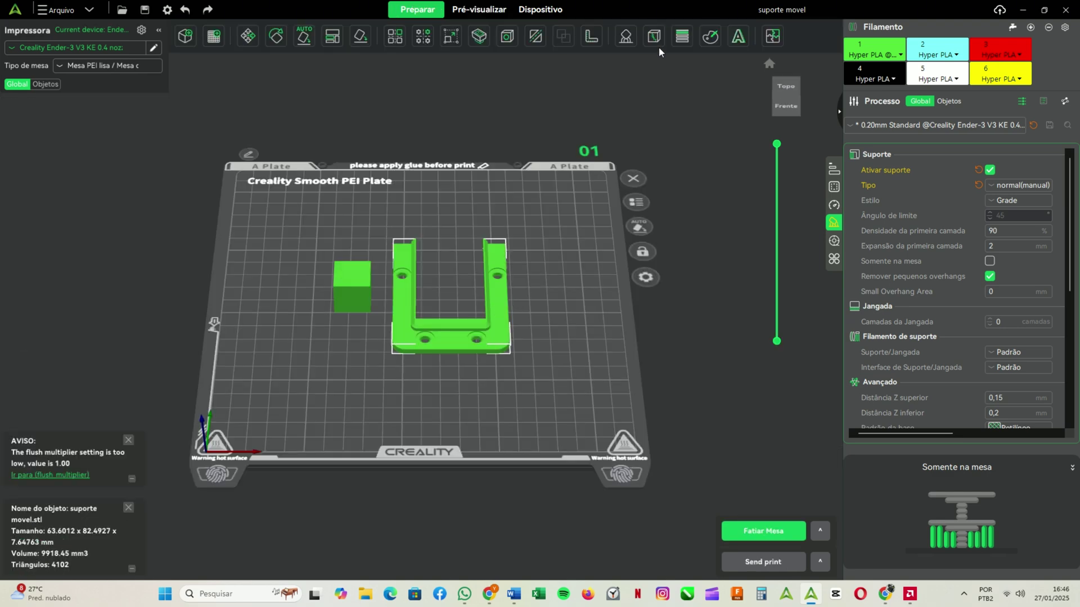
- Paint an enforced and a blocked seam strip across the front of the suporte movel model, and slice the plate to inspect the seam
click(654, 38)
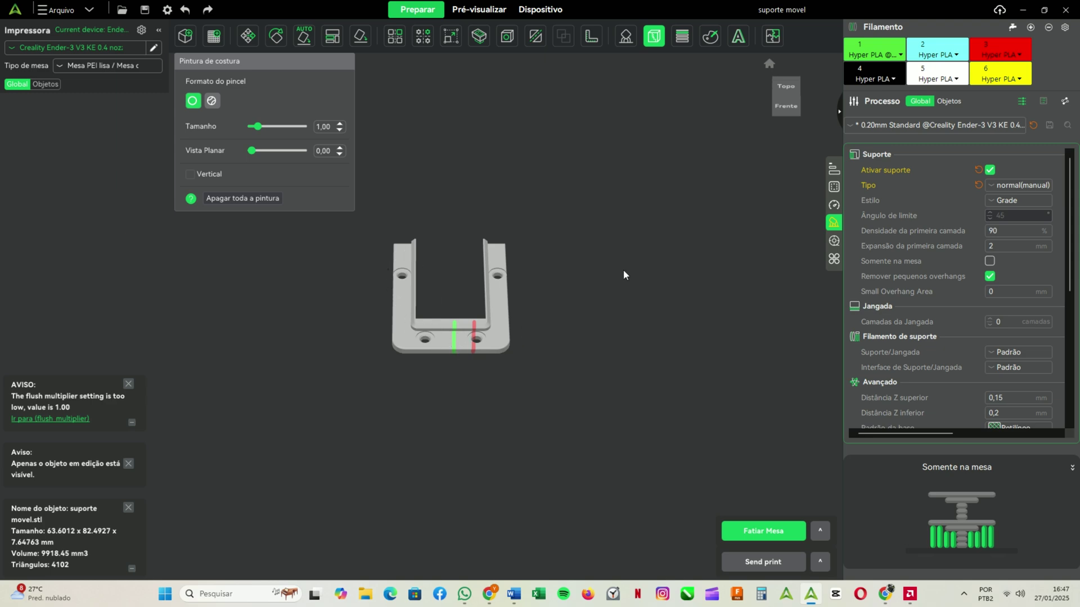
click(771, 533)
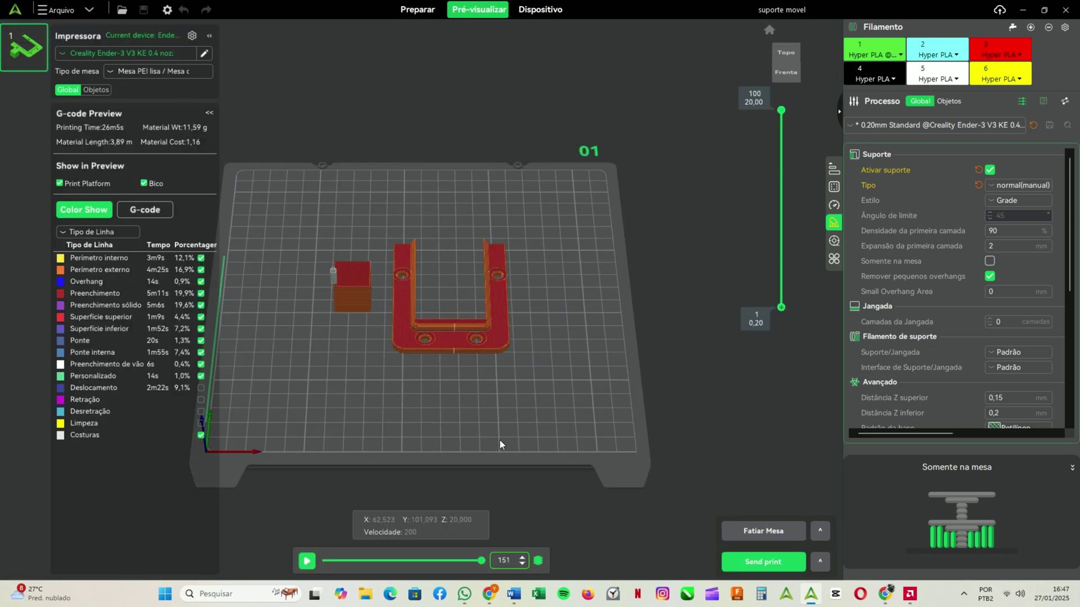
scroll(443, 345, up, 5)
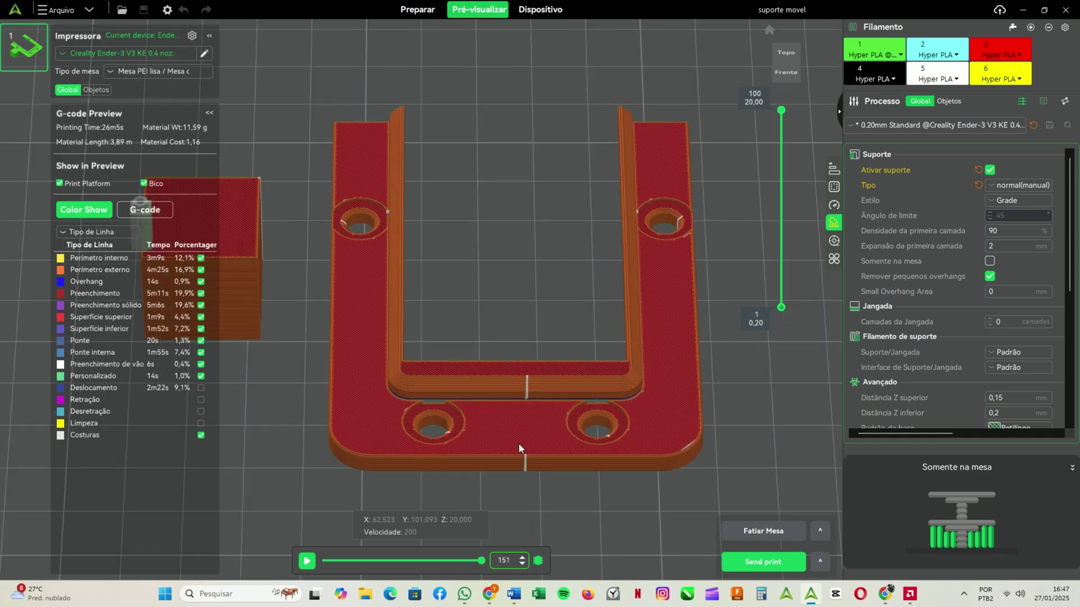
key(3)
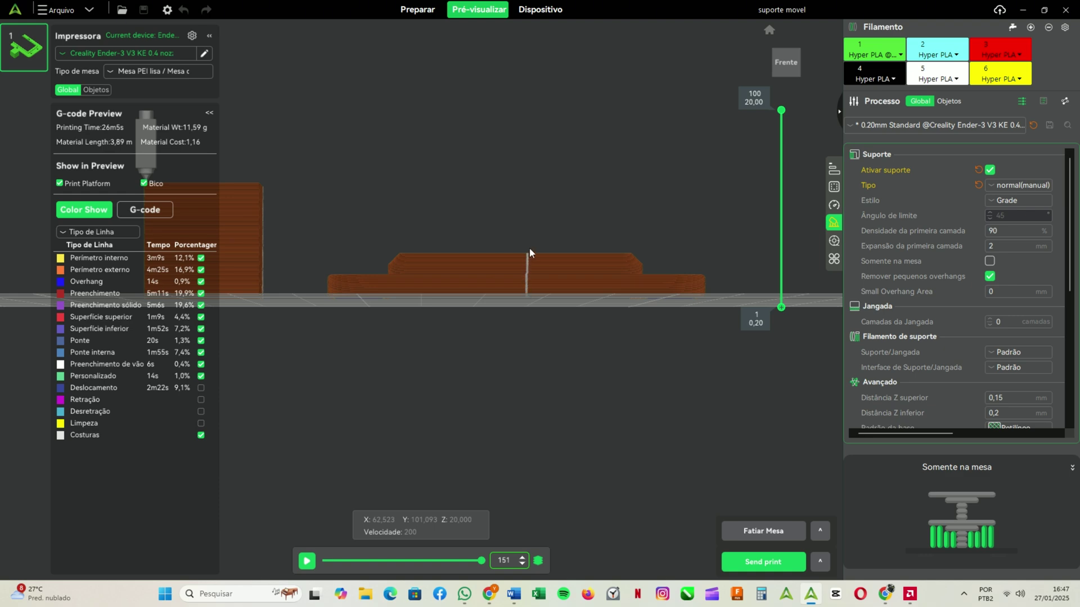
drag(562, 308, 548, 317)
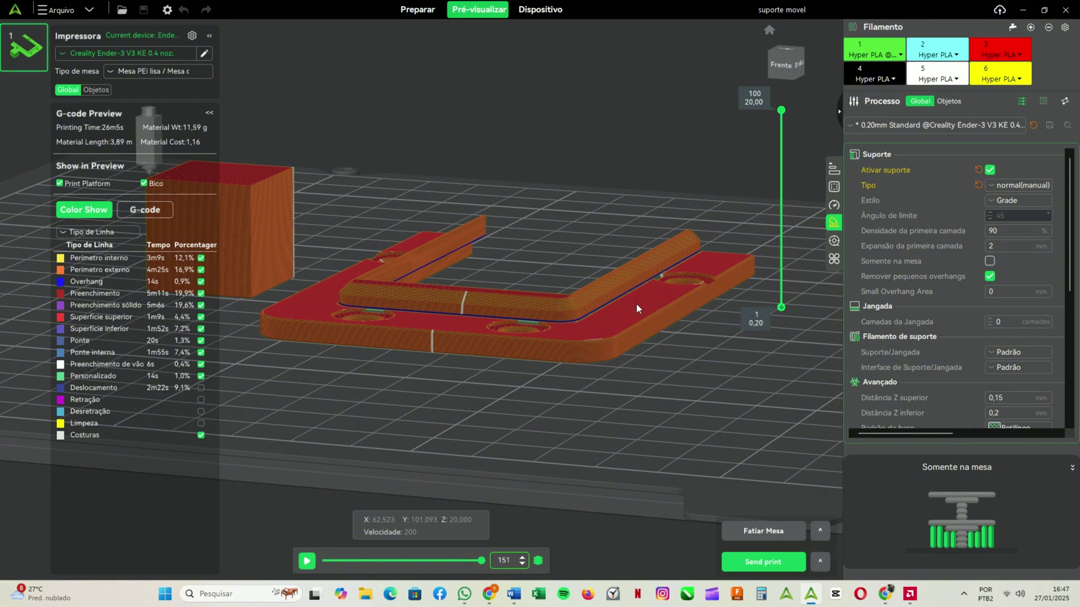
scroll(670, 281, up, 2)
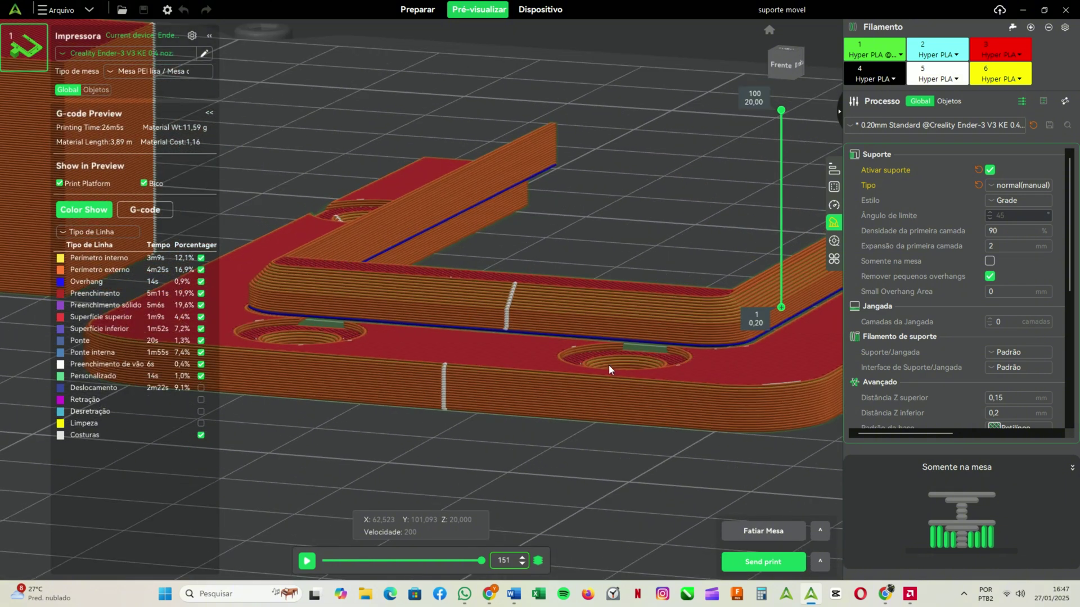
scroll(608, 366, up, 1)
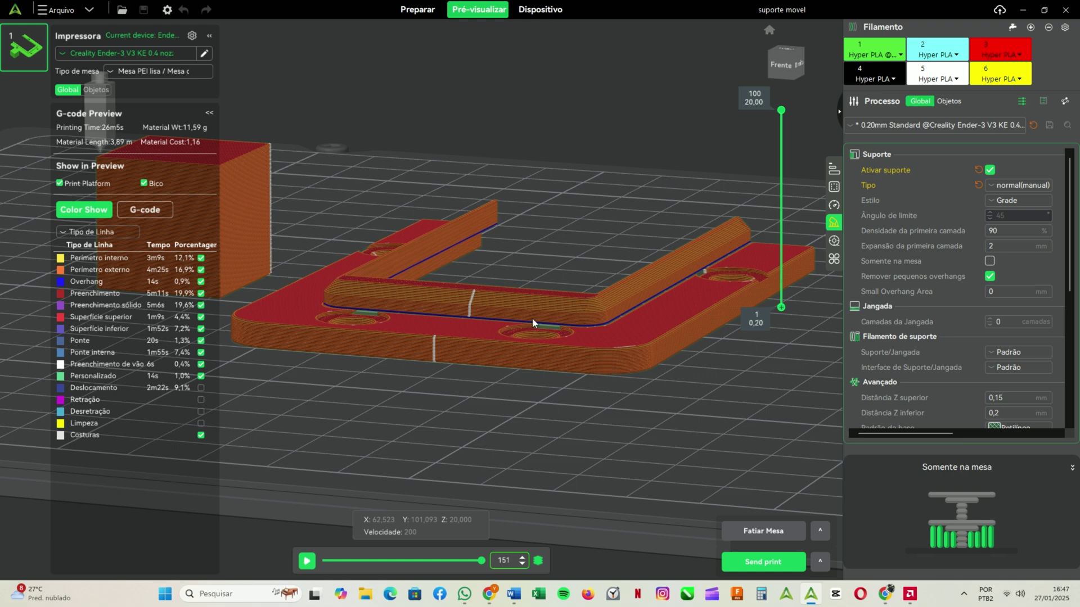
- Give the cube a variable layer height, with fine layers of about 0.08 mm across its upper part and a thick-layer band within them
click(417, 10)
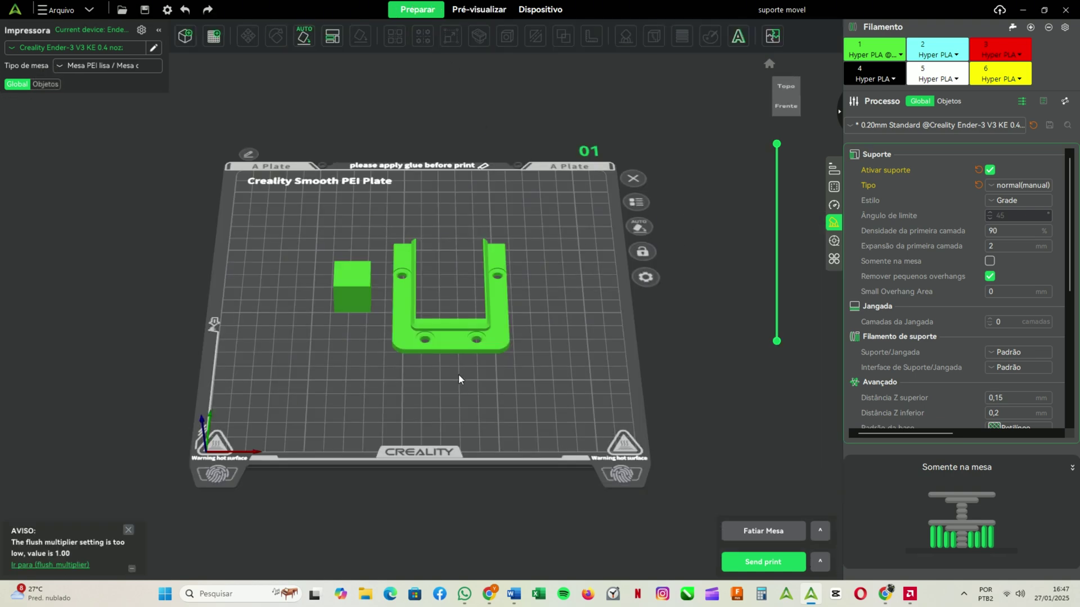
click(493, 322)
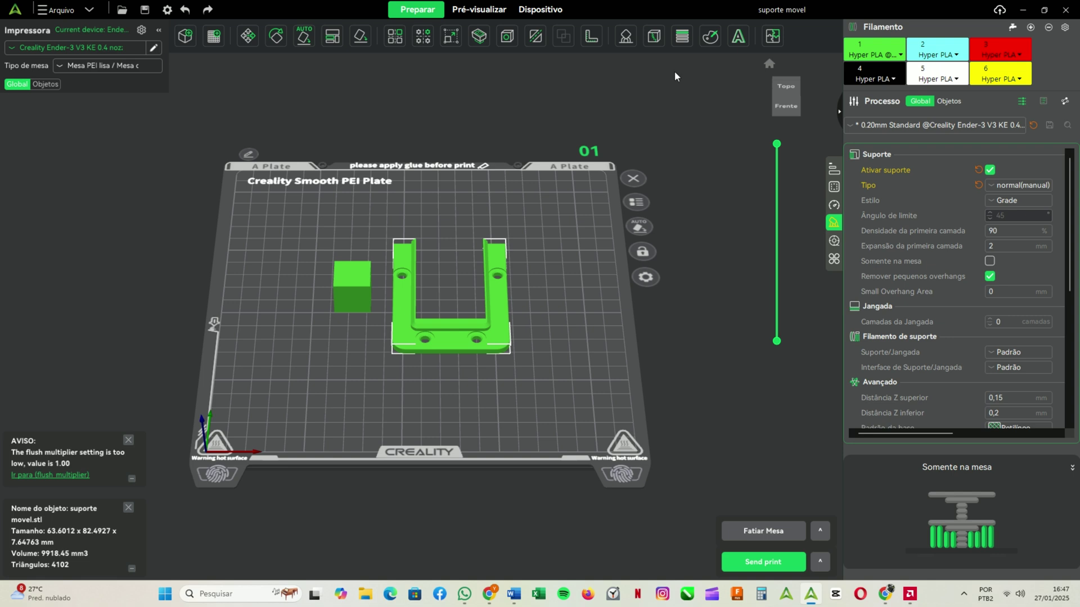
click(362, 294)
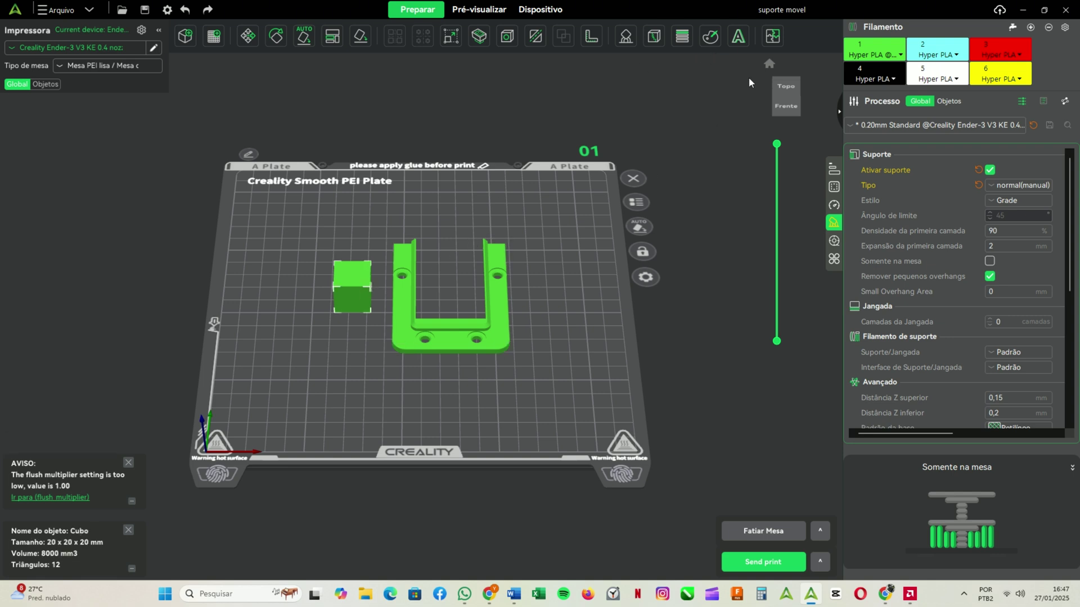
click(682, 36)
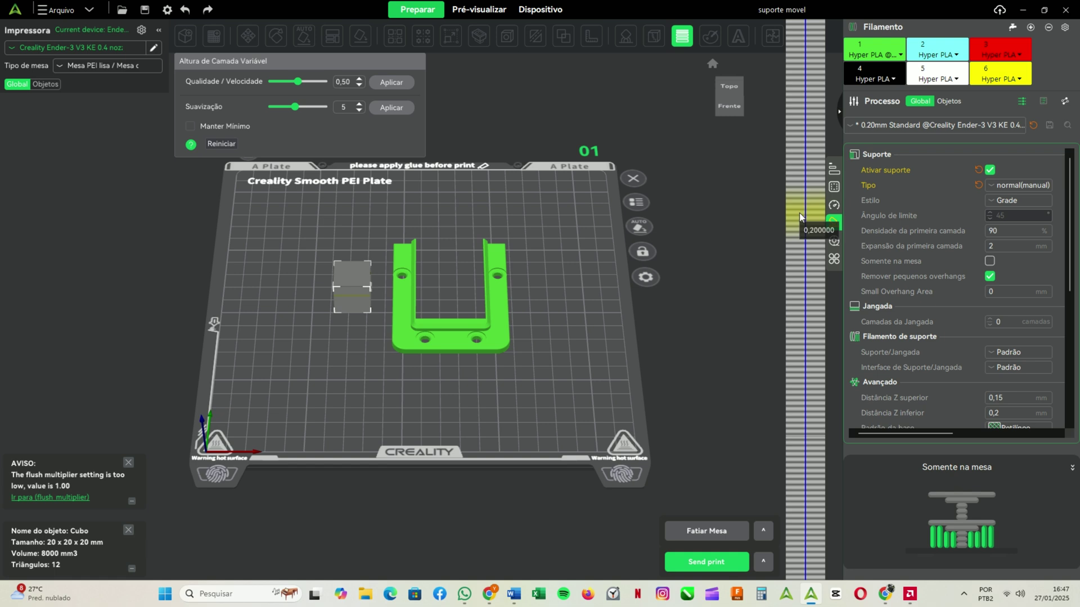
mouse_move(798, 213)
mouse_down()
mouse_move(799, 254)
mouse_move(800, 174)
mouse_move(802, 242)
mouse_move(804, 182)
mouse_up()
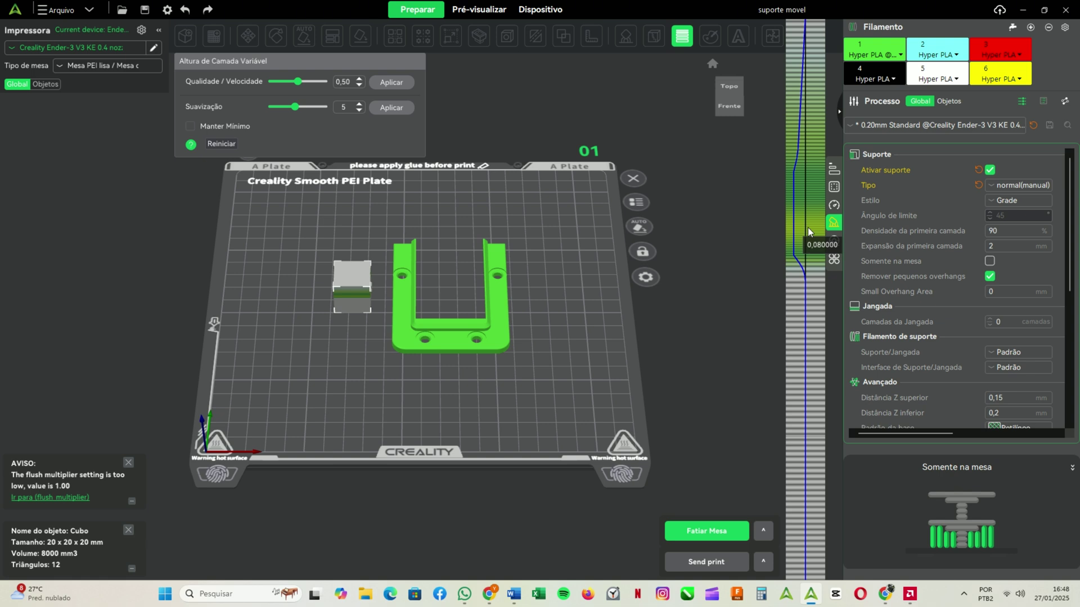
mouse_move(807, 227)
mouse_down()
mouse_move(818, 214)
mouse_move(820, 227)
mouse_up()
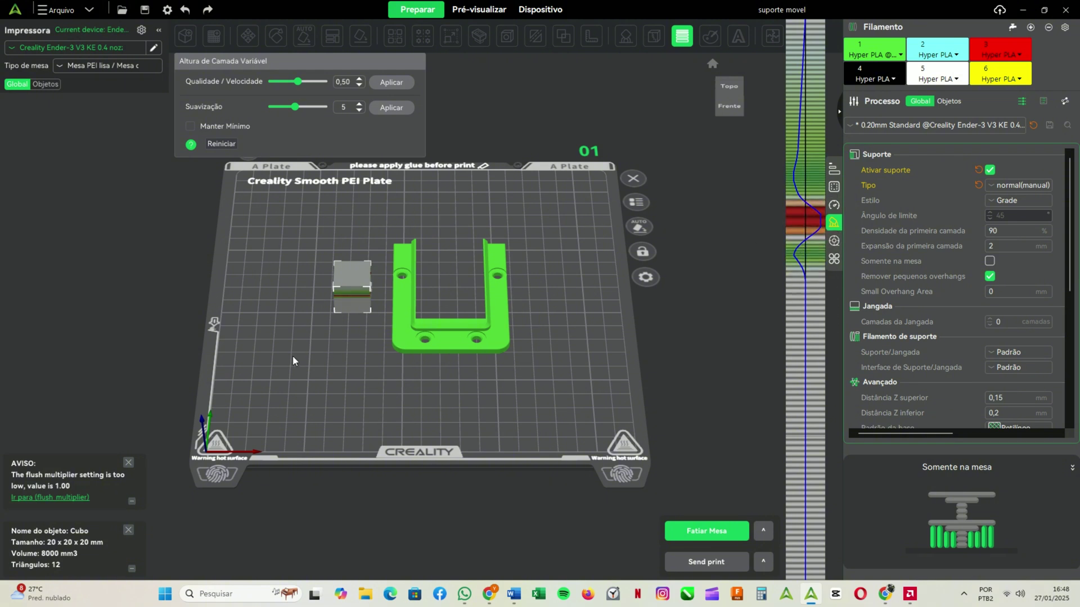
- Add a sphere test primitive to the plate
scroll(358, 295, up, 3)
scroll(379, 319, down, 2)
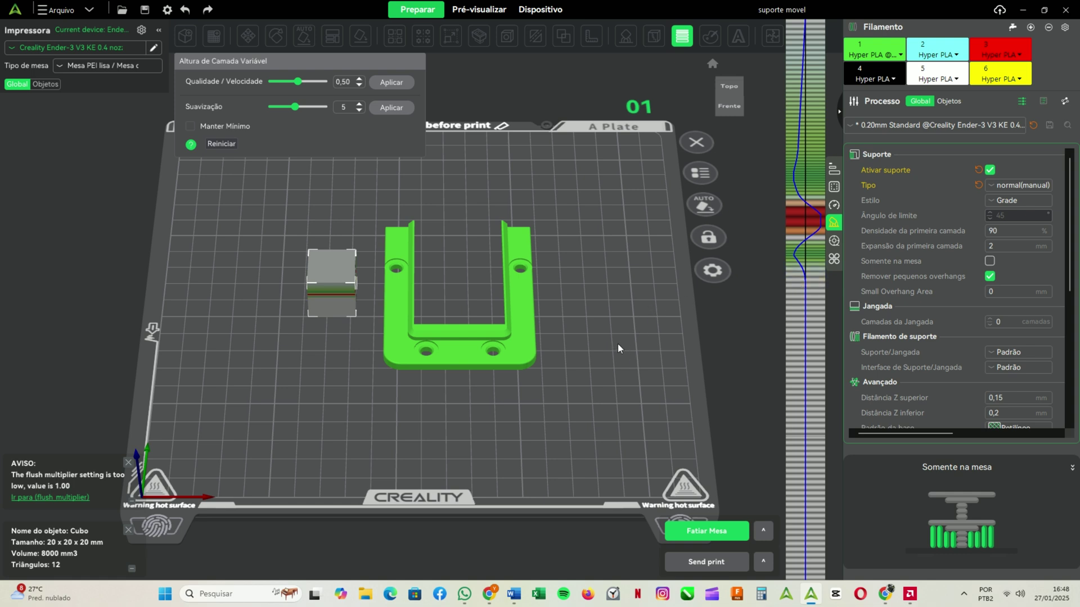
click(497, 270)
right_click(477, 274)
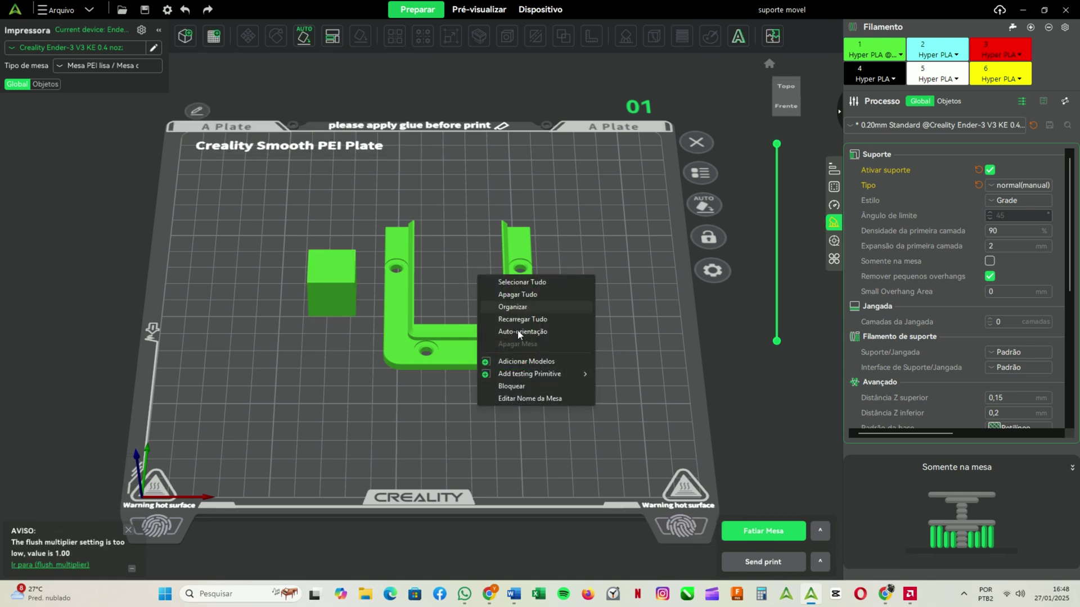
mouse_move(554, 374)
click(634, 385)
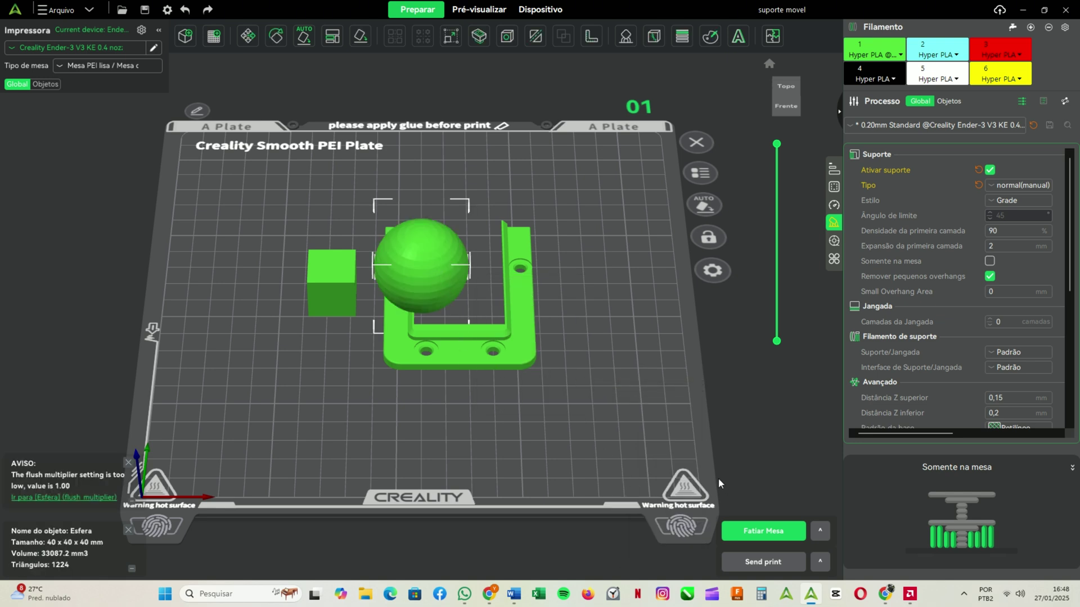
- Slice the plate and examine the variable layer bands on the cube and the layer lines near the top of the sphere
click(778, 533)
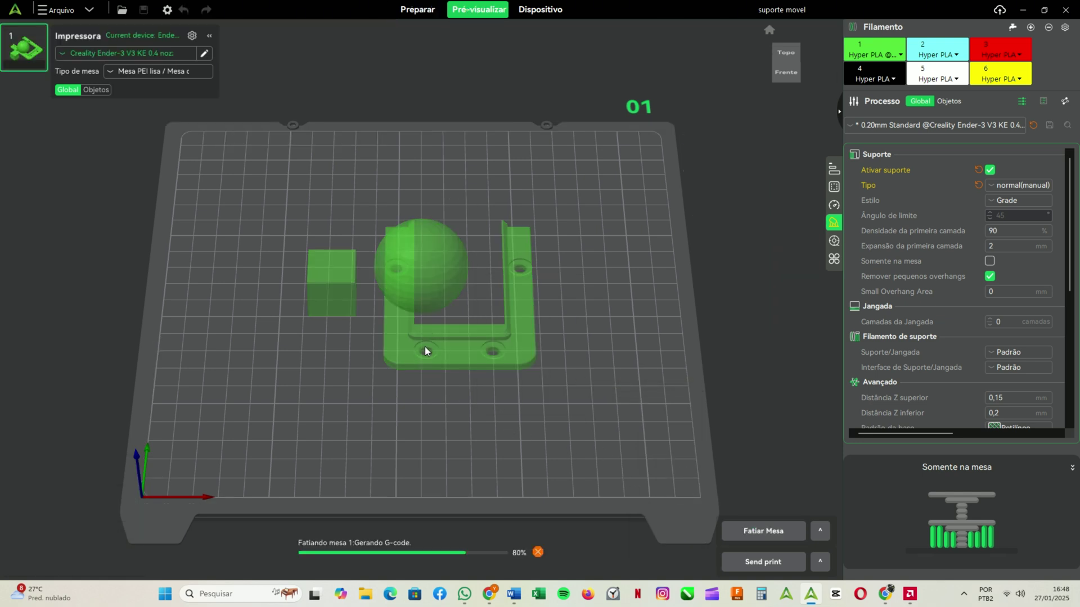
scroll(329, 281, up, 4)
scroll(311, 326, up, 4)
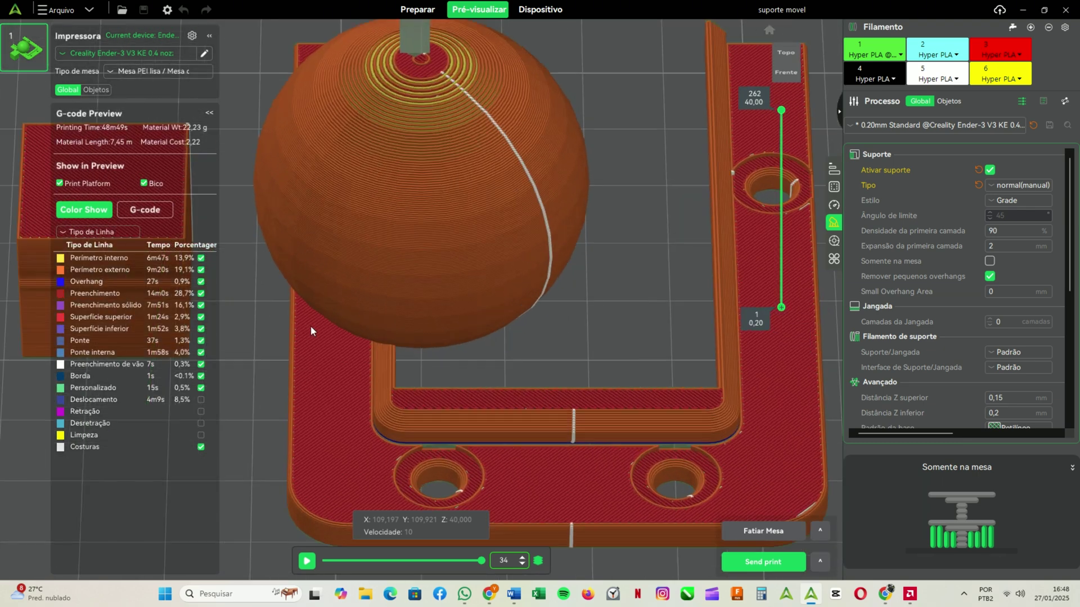
right_drag(314, 268, 632, 260)
scroll(437, 284, up, 3)
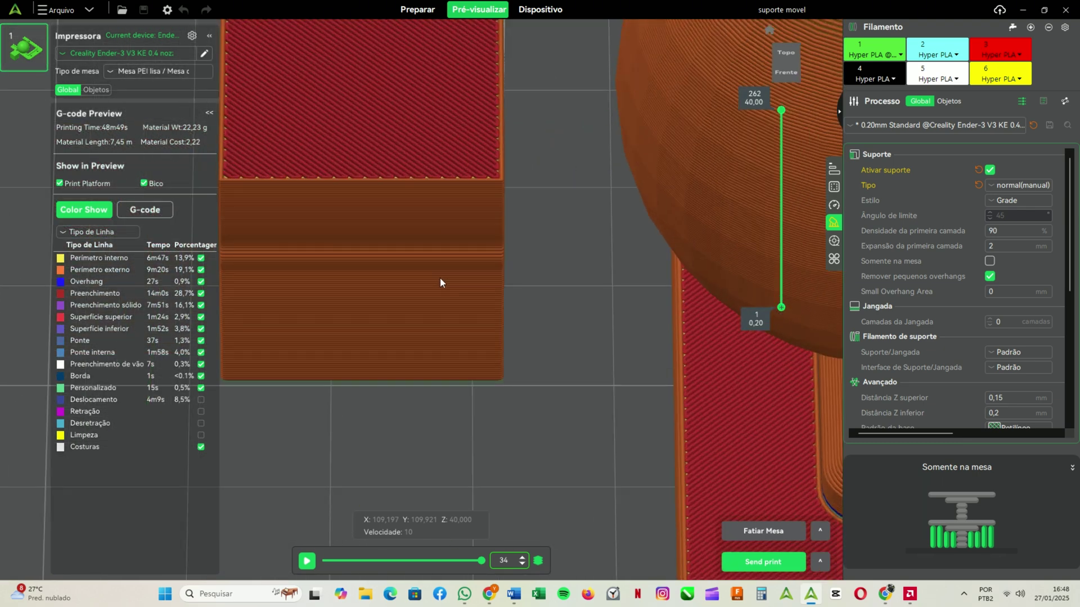
drag(440, 278, 460, 198)
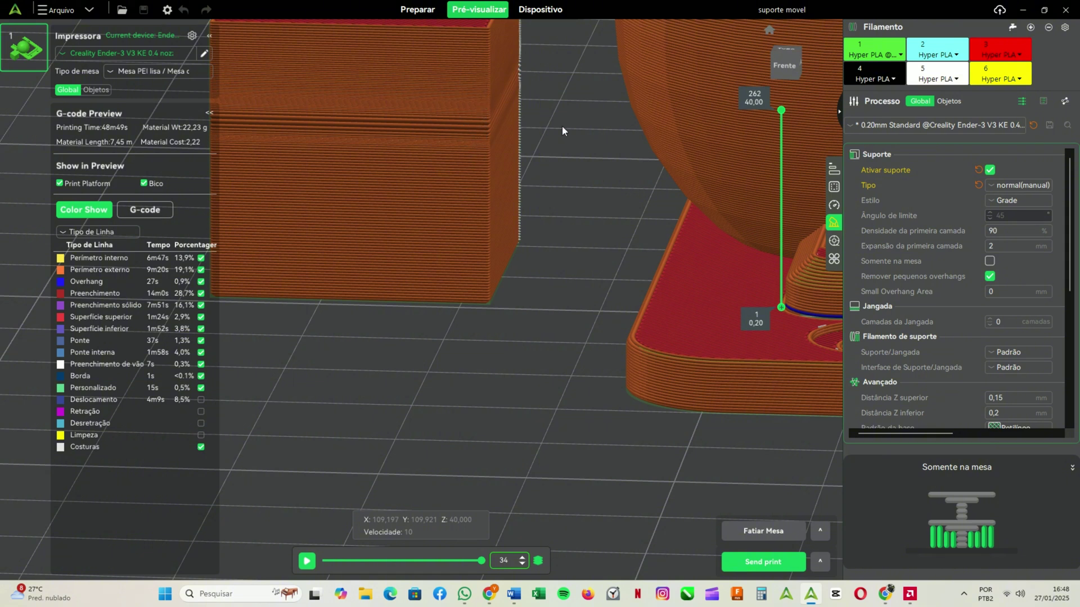
scroll(682, 145, down, 5)
drag(683, 145, 569, 169)
right_drag(569, 170, 556, 258)
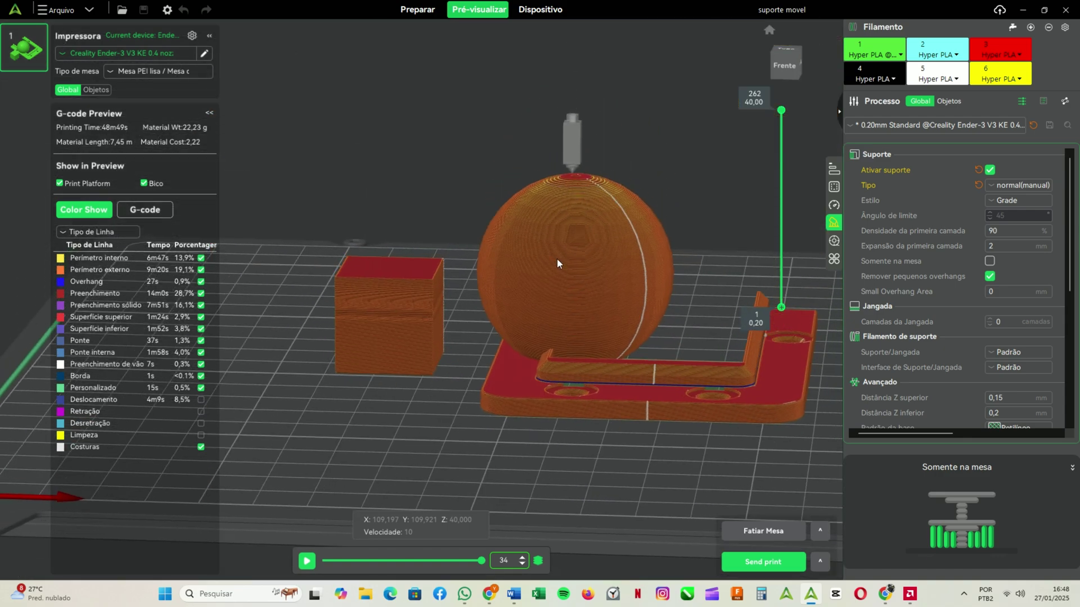
scroll(549, 268, up, 2)
scroll(550, 267, up, 6)
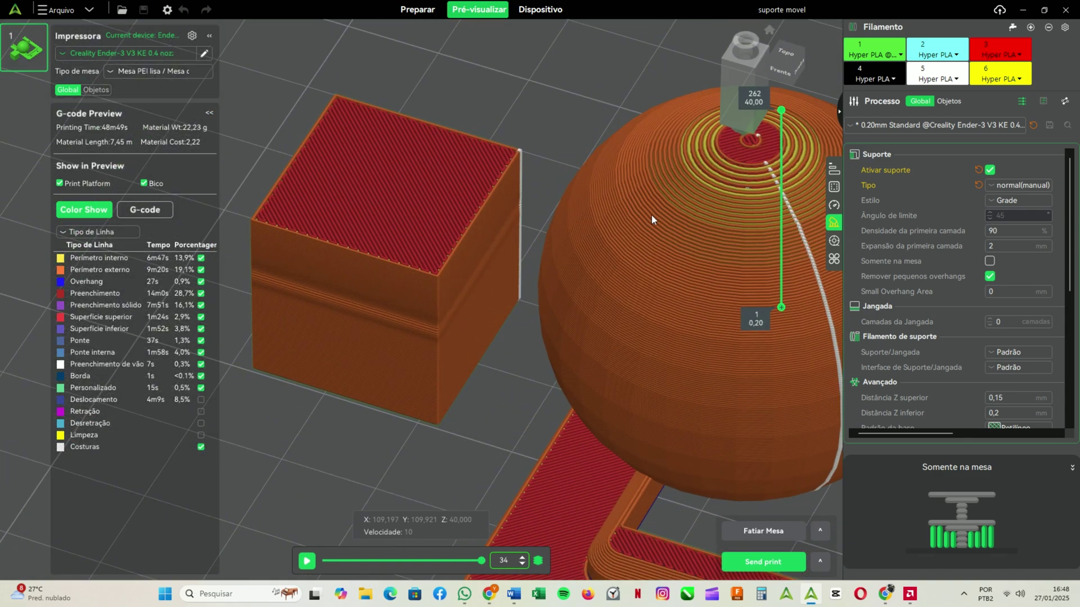
drag(488, 264, 602, 221)
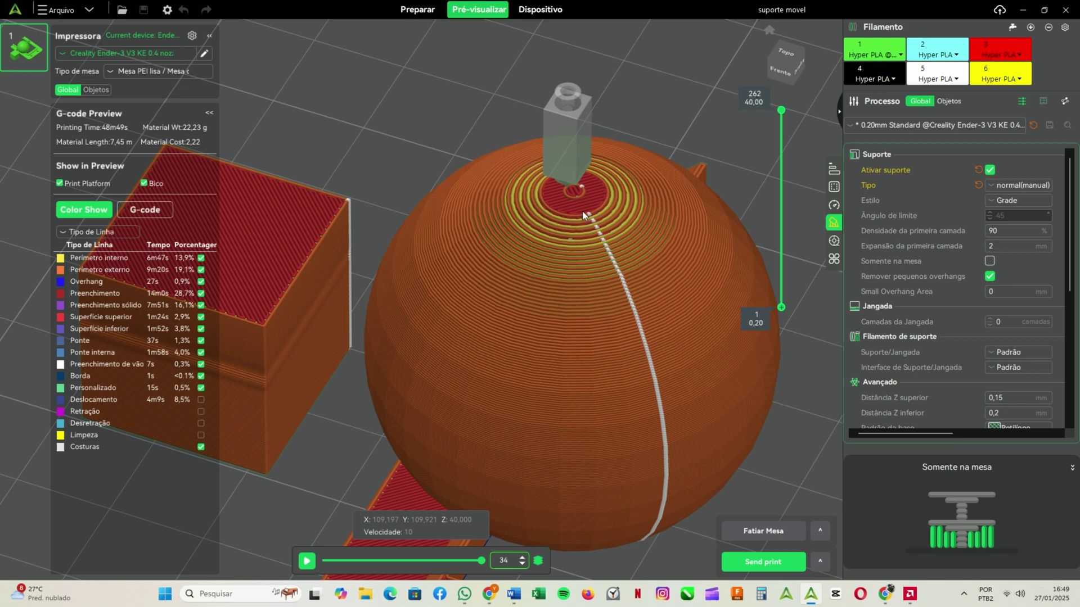
scroll(579, 210, up, 3)
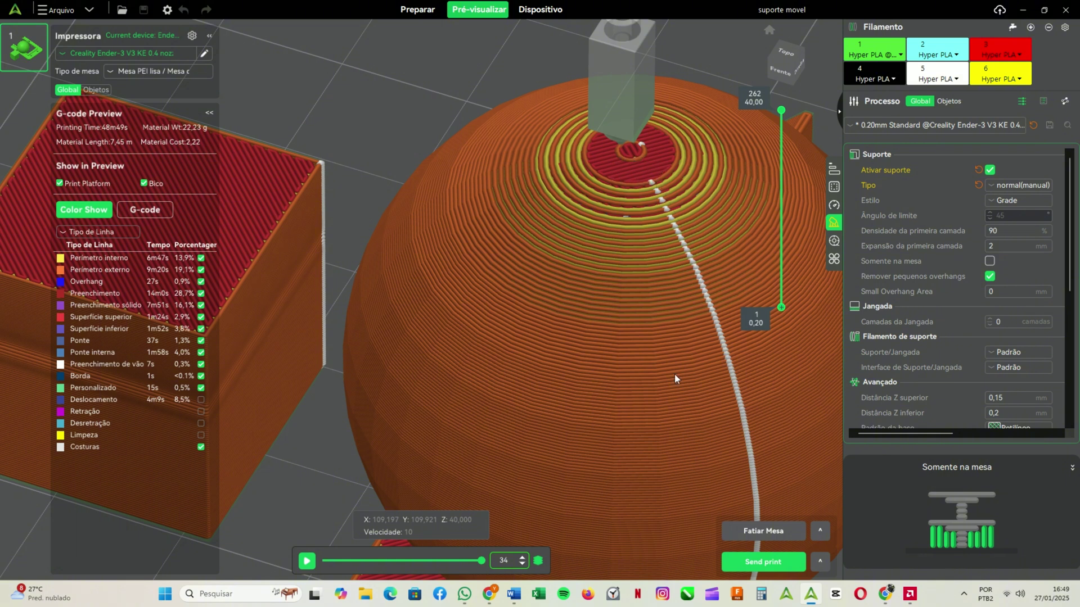
- Give the sphere a variable layer height, with fine layers on its top cap and a band of thick layers around its middle
click(417, 10)
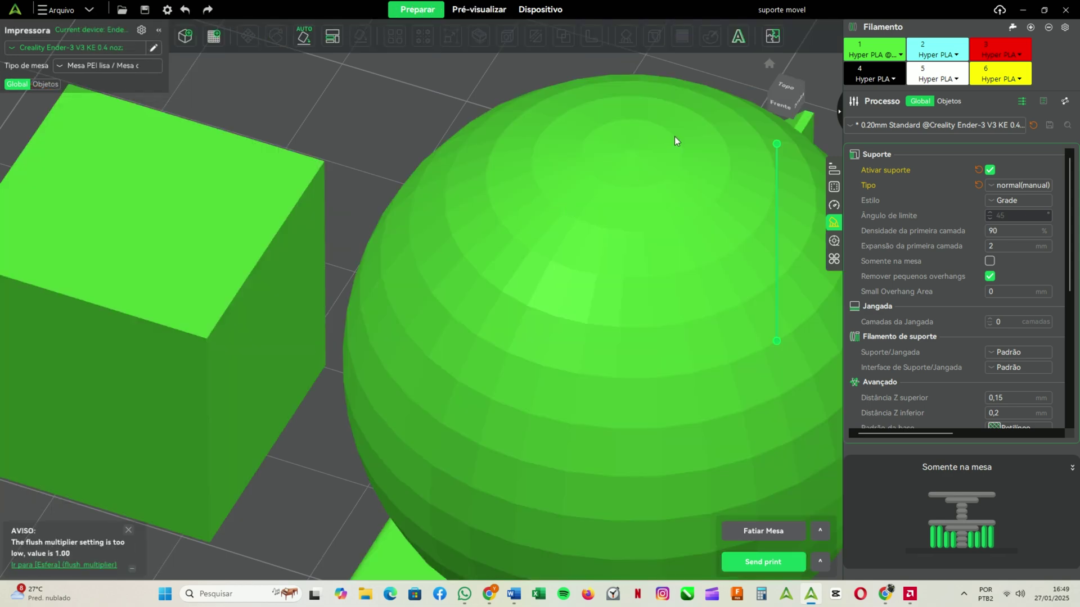
click(622, 270)
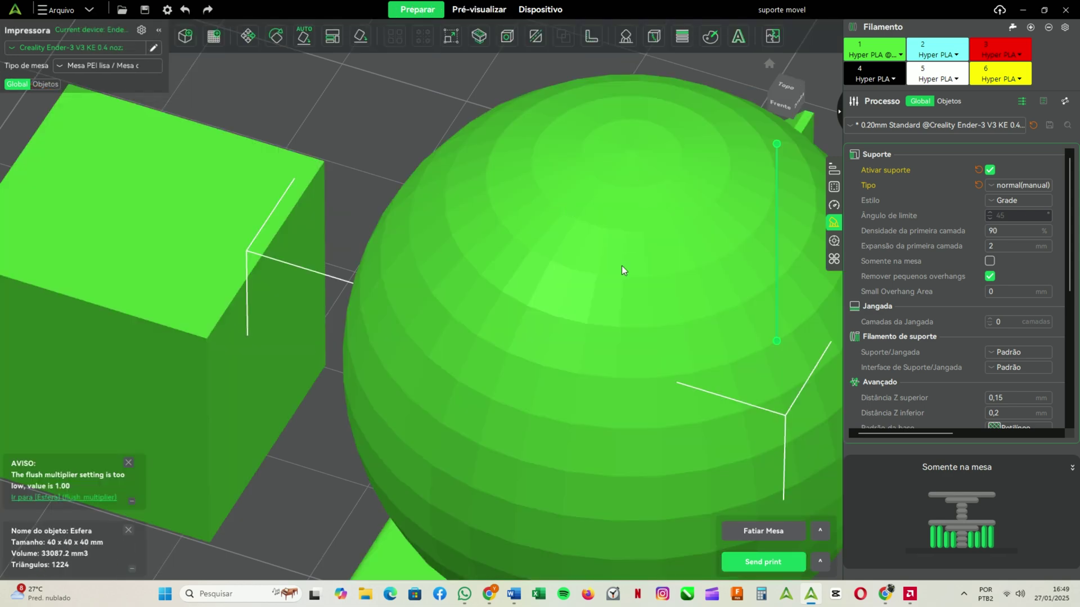
click(682, 36)
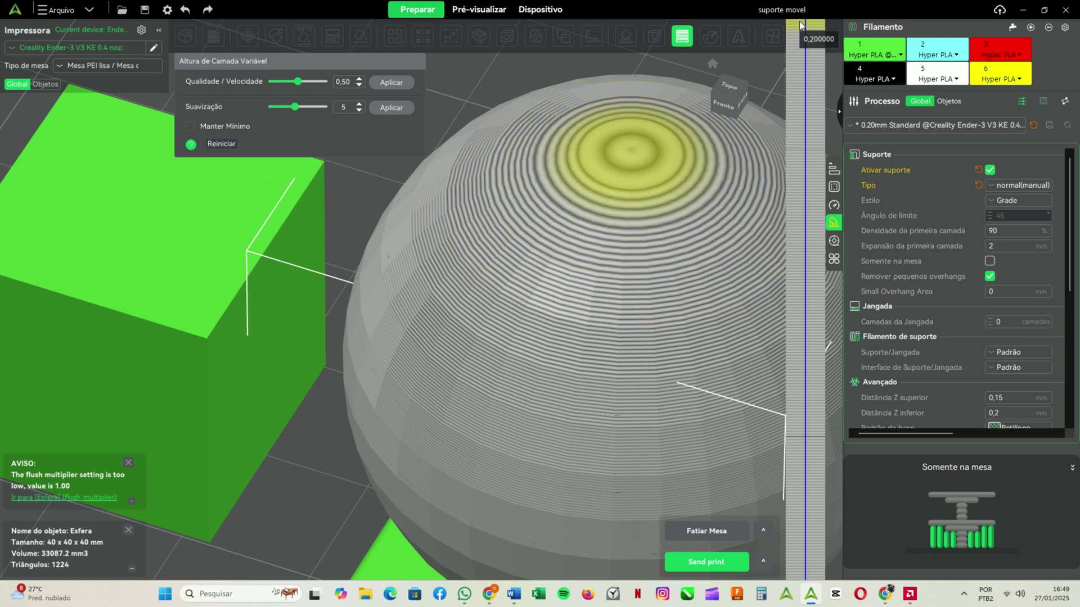
mouse_move(798, 22)
mouse_down()
mouse_move(800, 58)
mouse_move(791, 18)
mouse_up()
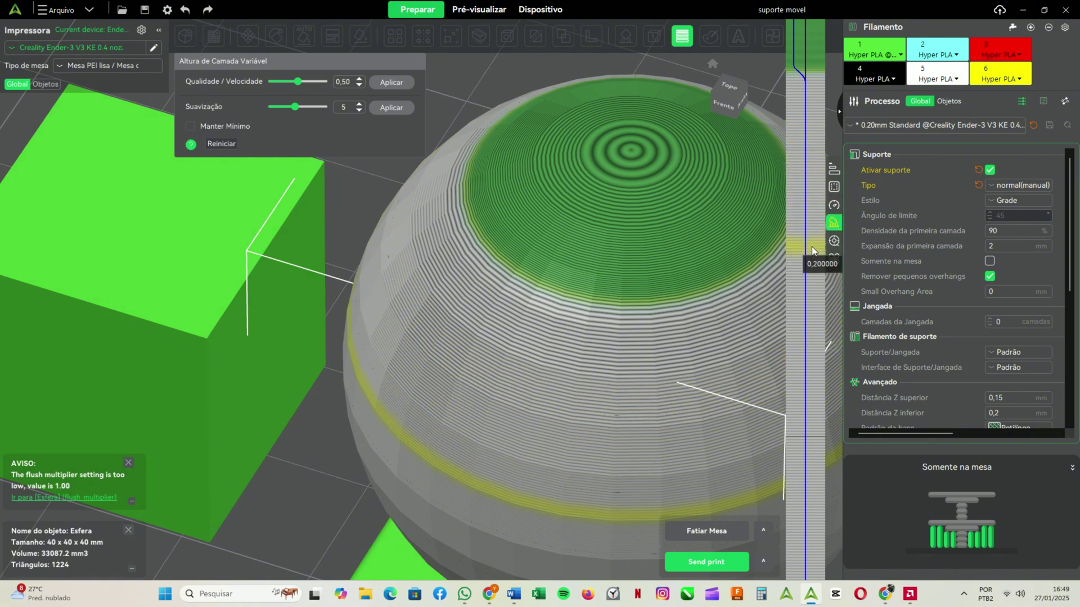
right_drag(802, 248, 800, 265)
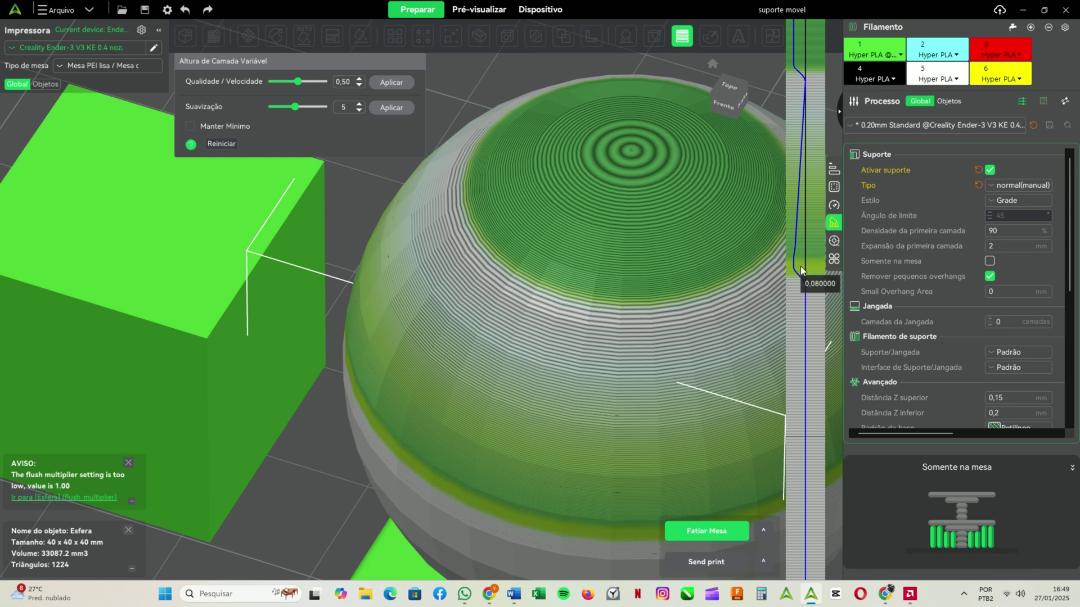
mouse_move(800, 266)
mouse_down()
mouse_move(807, 228)
mouse_move(811, 347)
mouse_move(818, 249)
mouse_up()
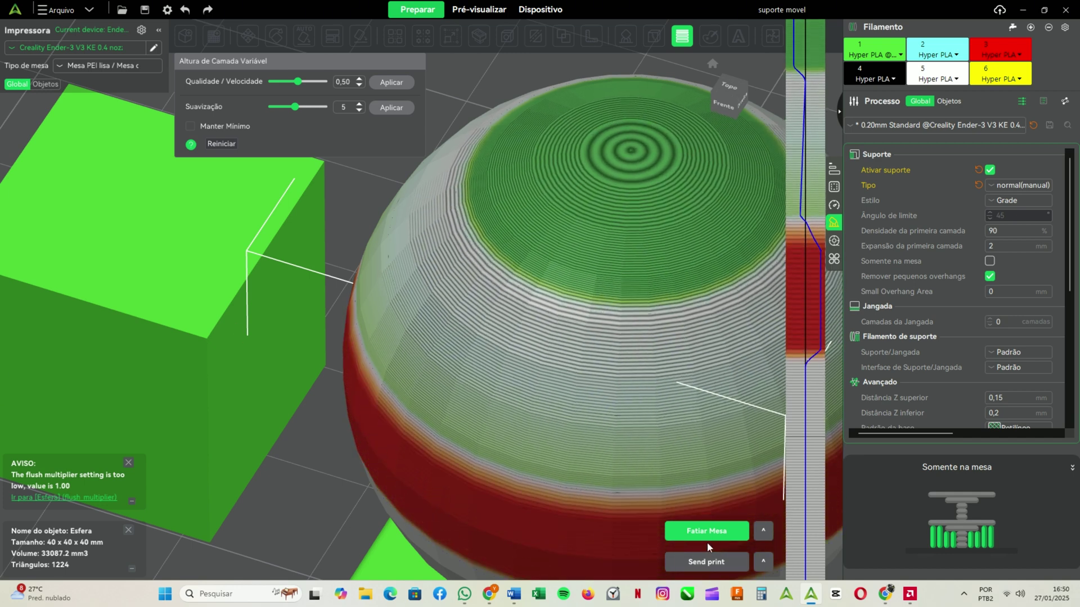
- Slice the plate and examine the fine and thick layers on the sphere
click(724, 531)
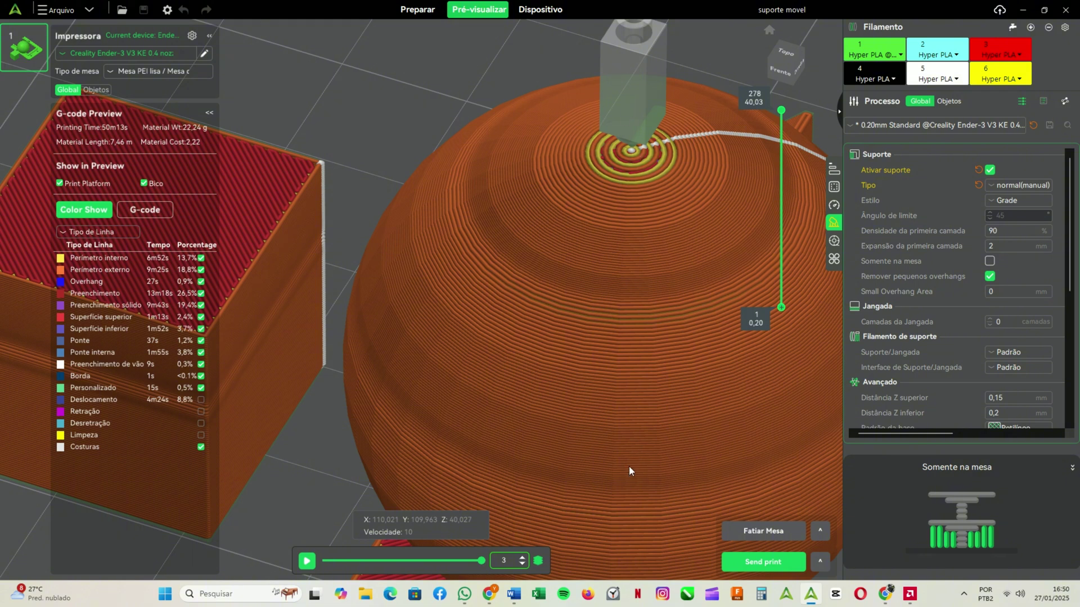
scroll(626, 481, up, 6)
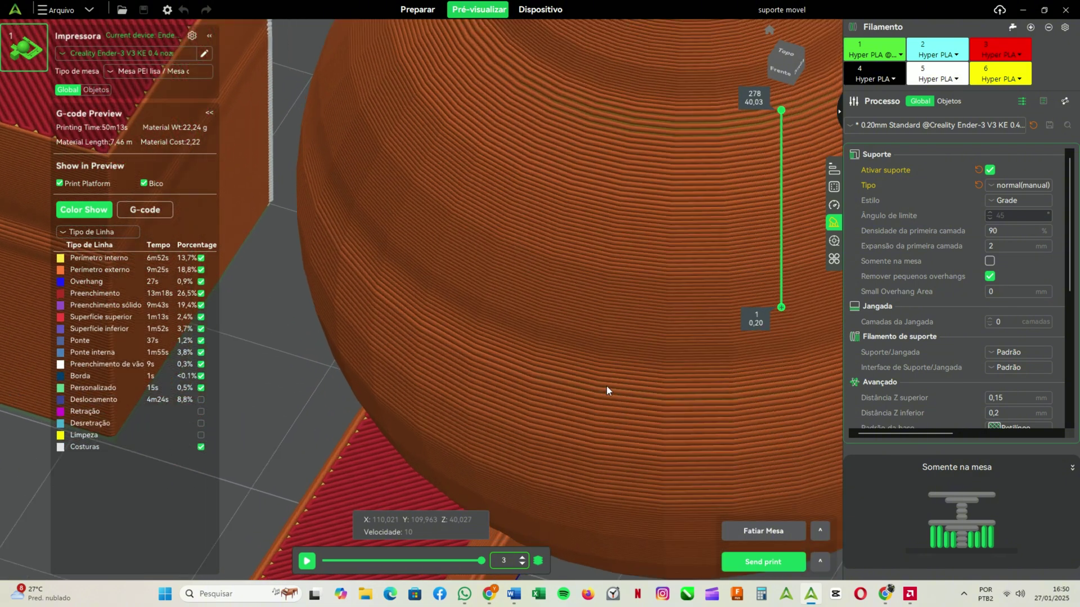
scroll(607, 385, up, 2)
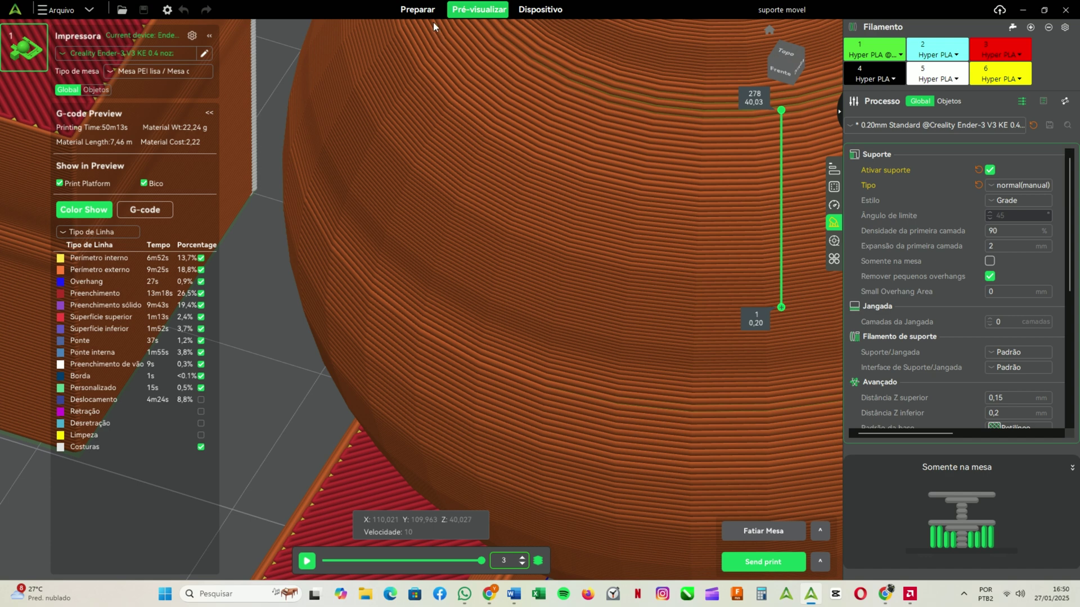
- Emboss the text "Texto em relevo" on the sphere and move it lower across the front surface
click(420, 10)
click(629, 272)
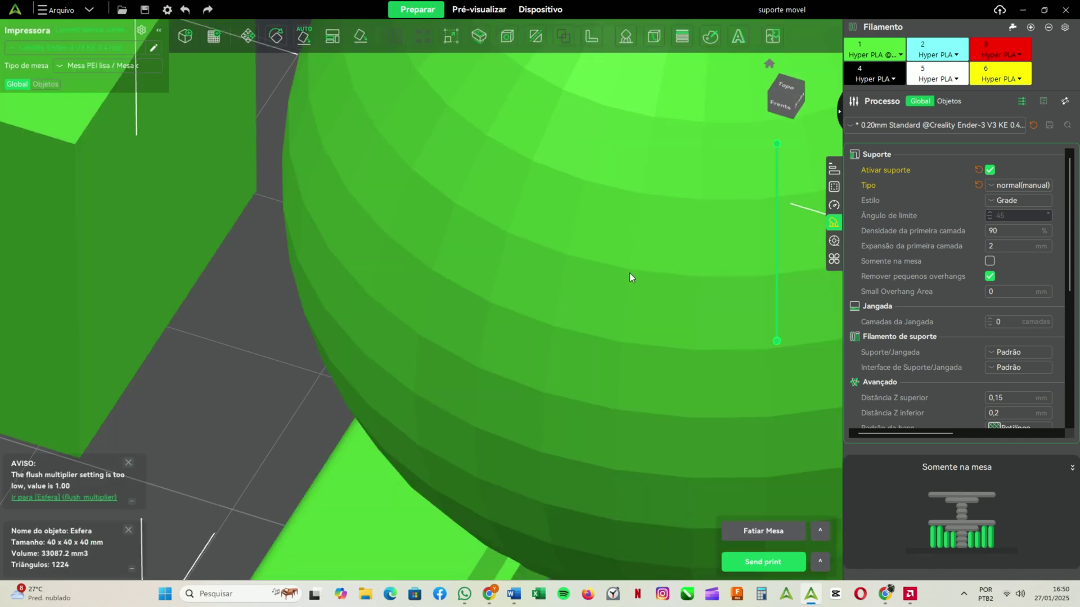
scroll(629, 272, down, 5)
click(738, 36)
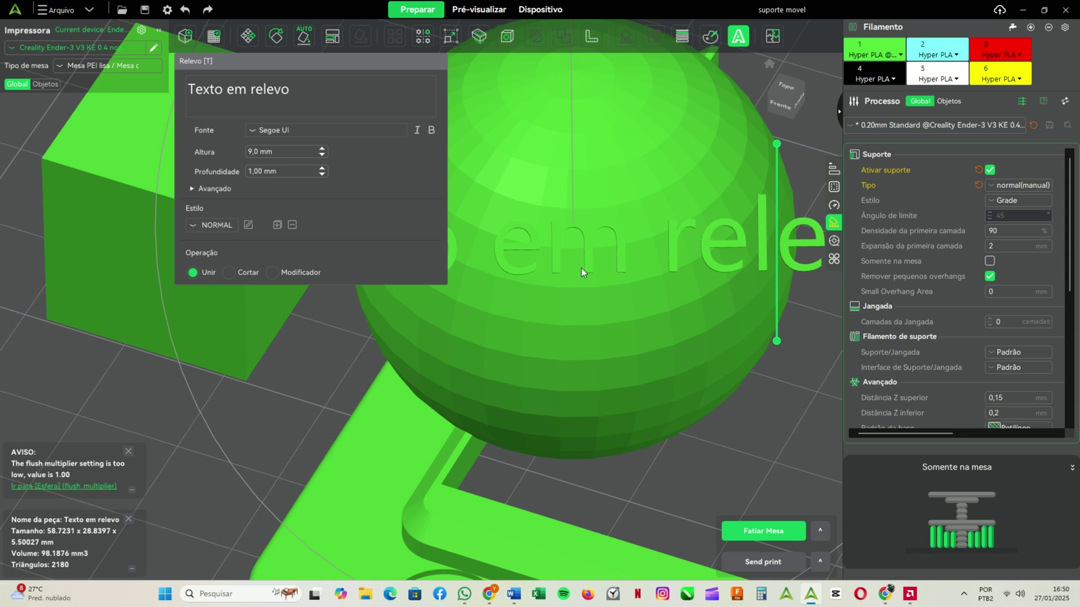
drag(585, 245, 502, 348)
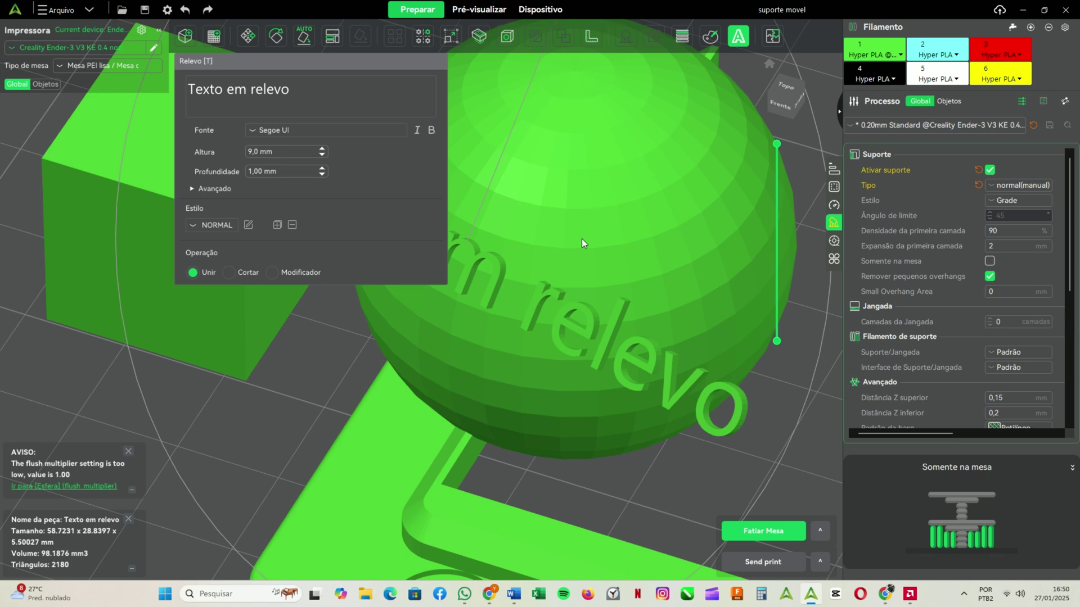
click(485, 11)
click(430, 17)
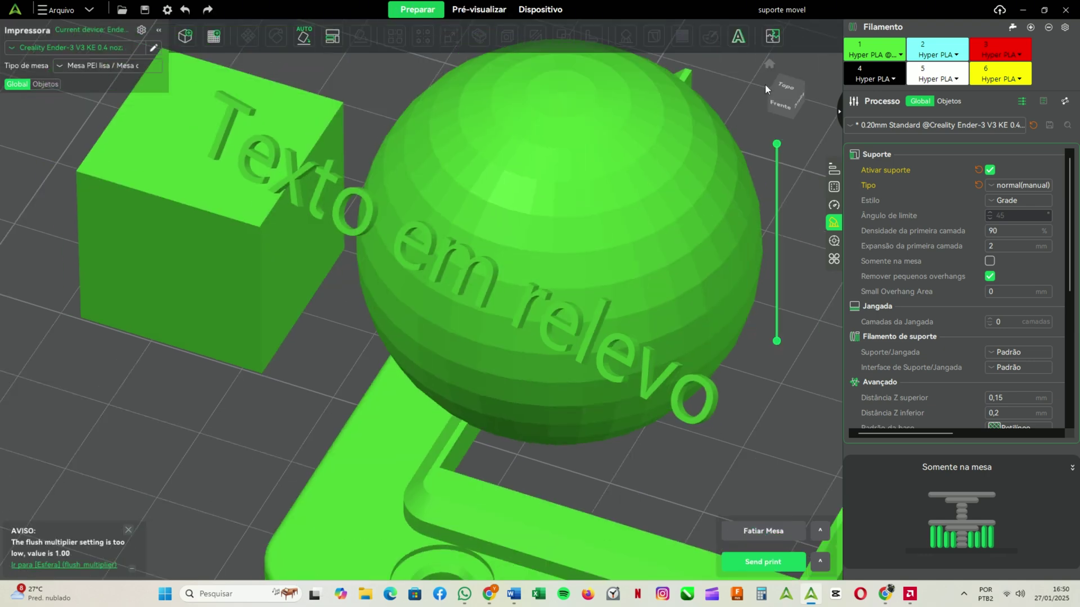
- Delete the sphere together with its embossed text from the plate
click(767, 67)
click(436, 282)
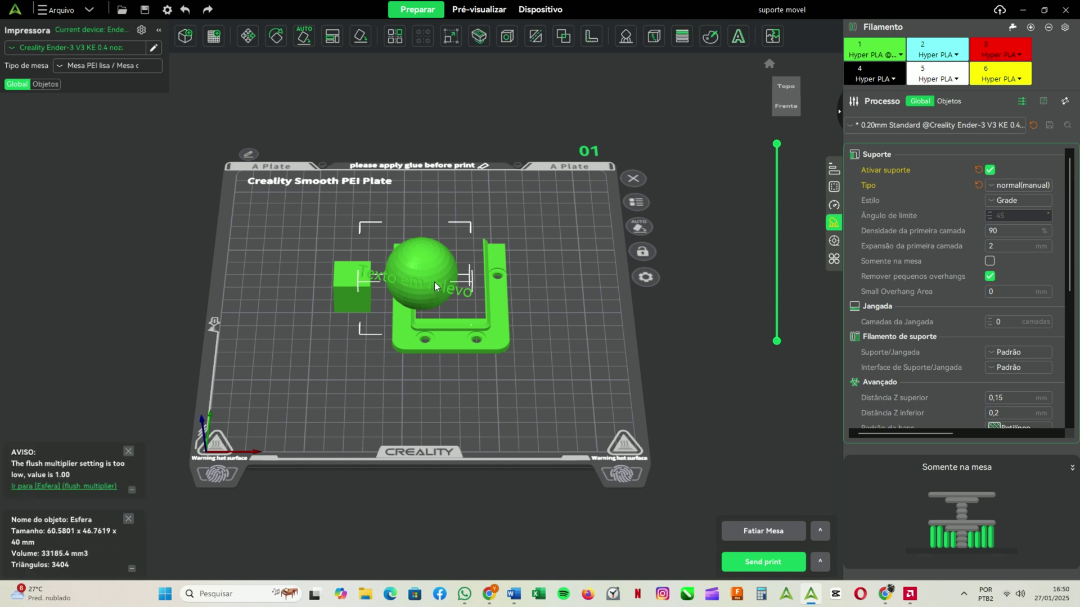
key(Delete)
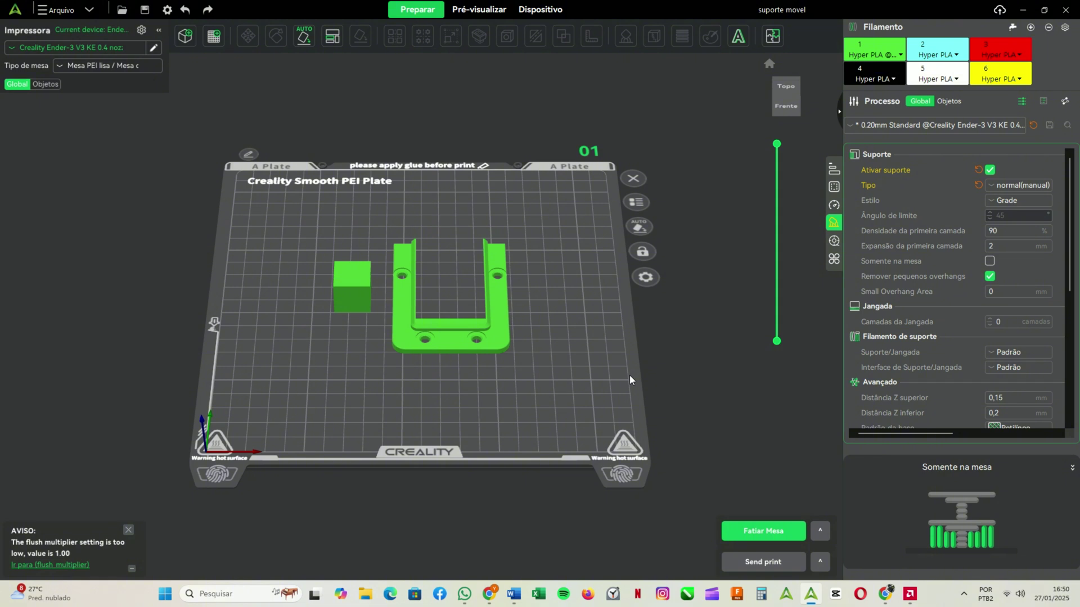
- Check the available process presets and show the layer height, line width and seam settings
click(907, 123)
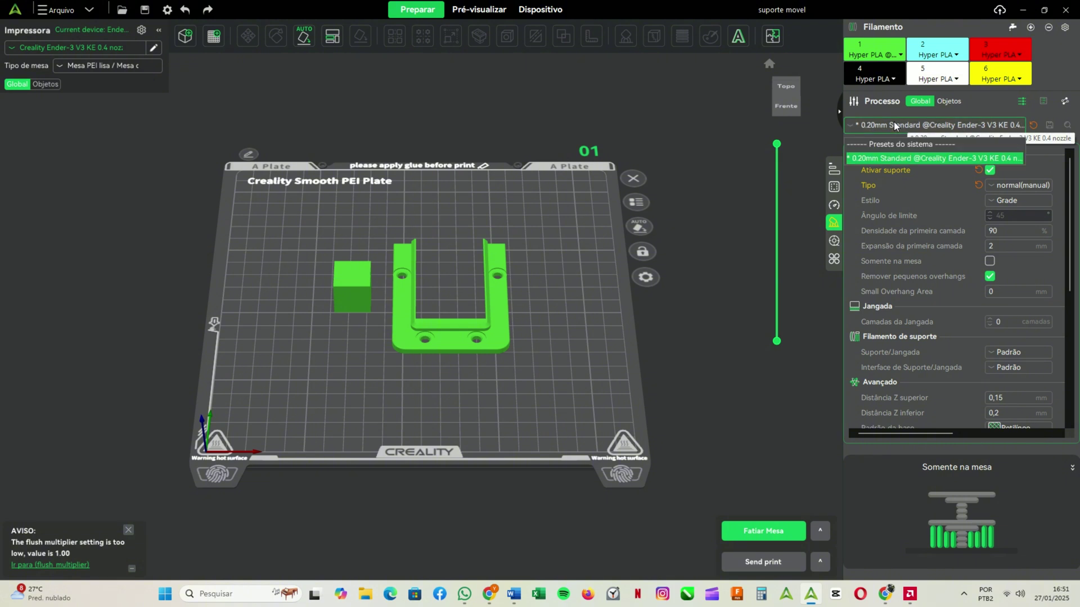
click(893, 122)
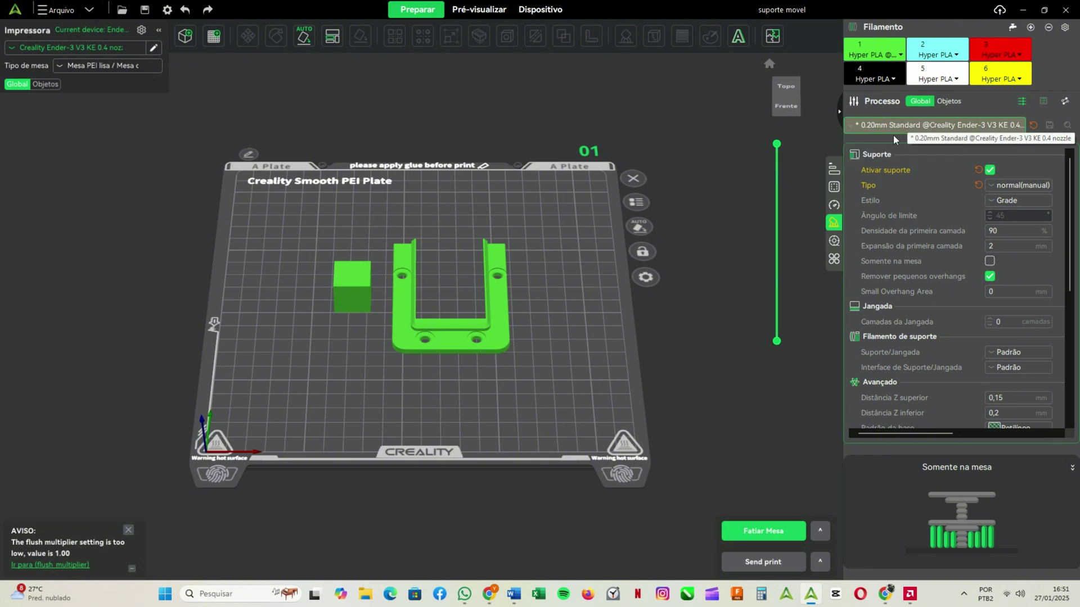
click(834, 169)
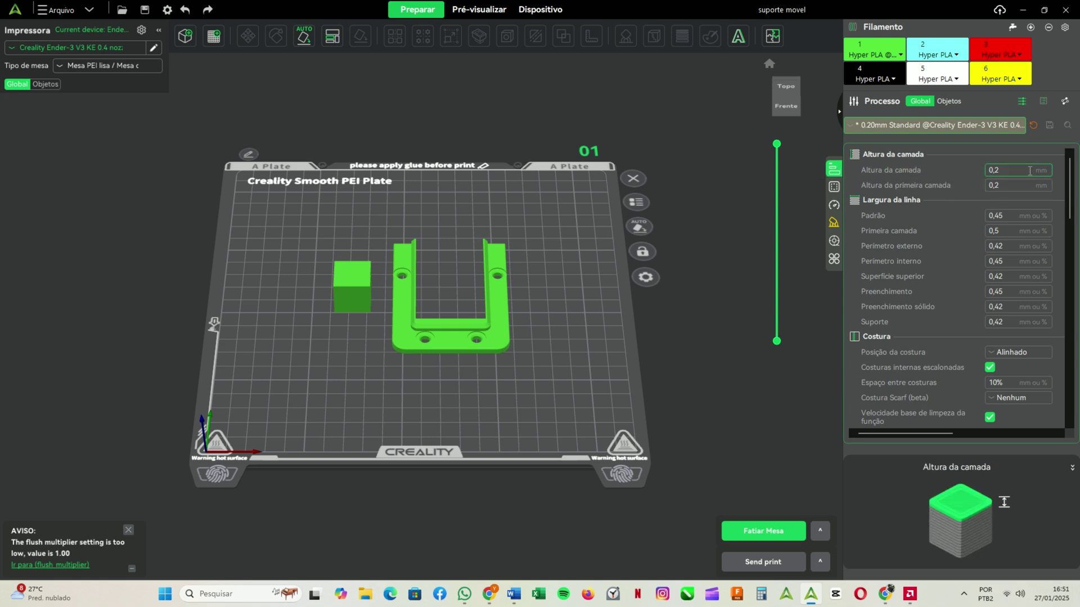
- Review the quality settings from layer height through perimeter generator, surfaces, bridges and overhangs
click(1011, 168)
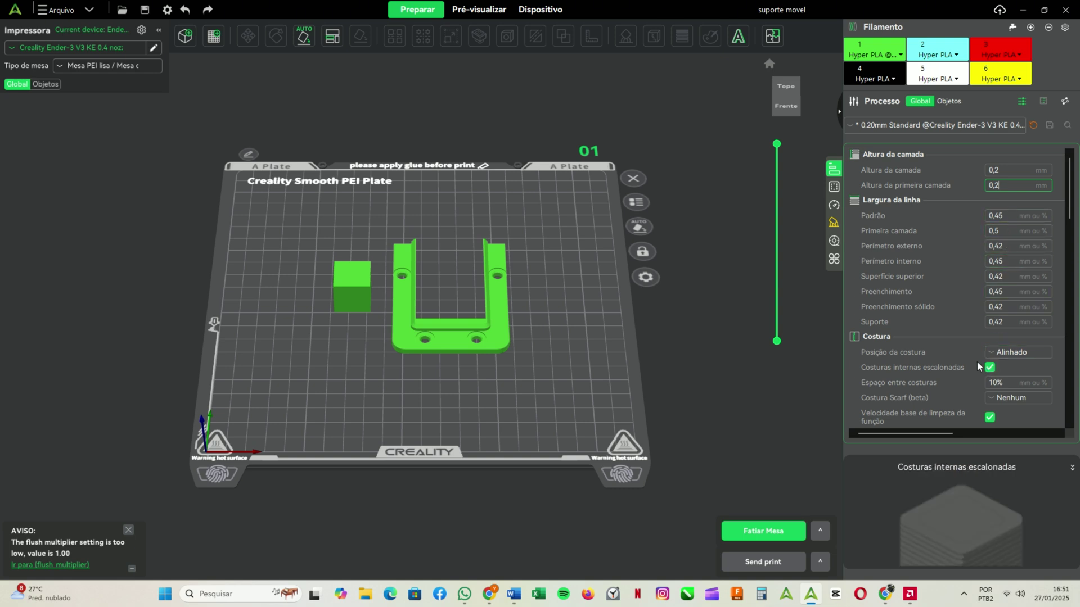
scroll(939, 357, down, 10)
scroll(936, 331, down, 6)
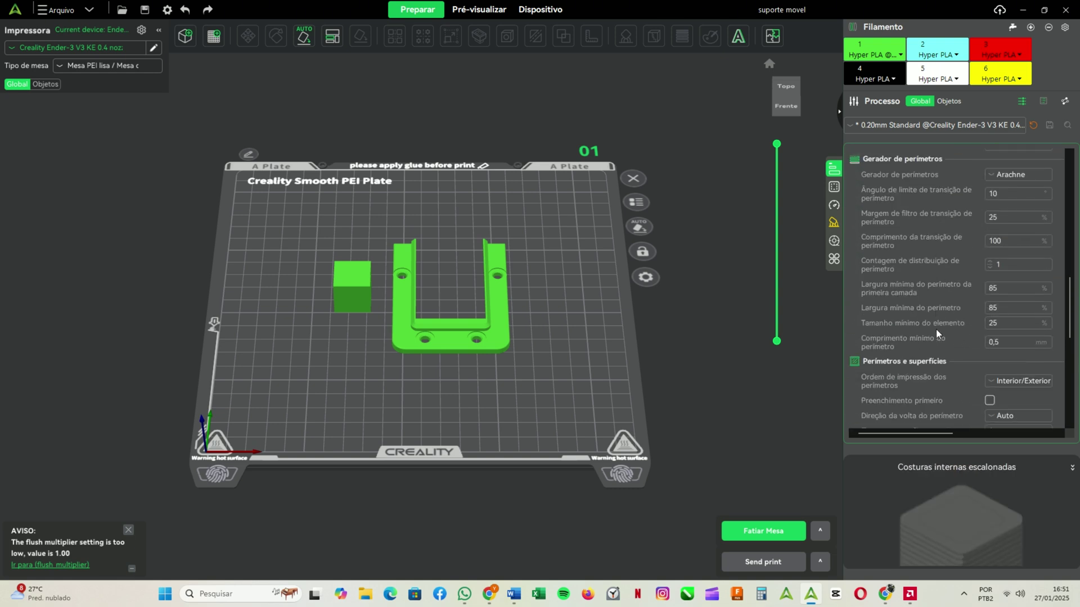
scroll(950, 309, up, 4)
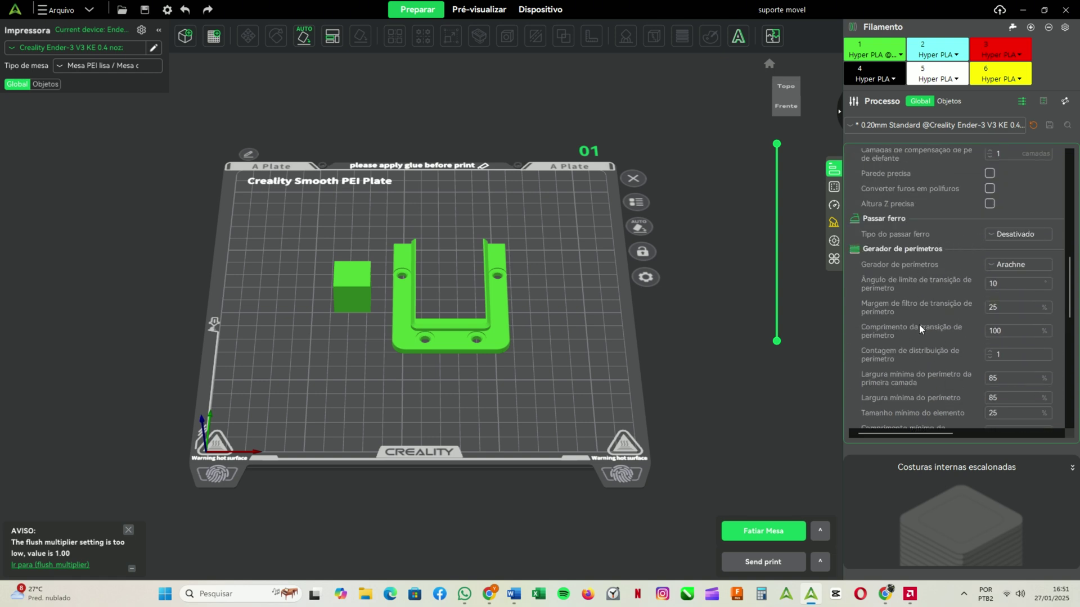
scroll(957, 336, down, 8)
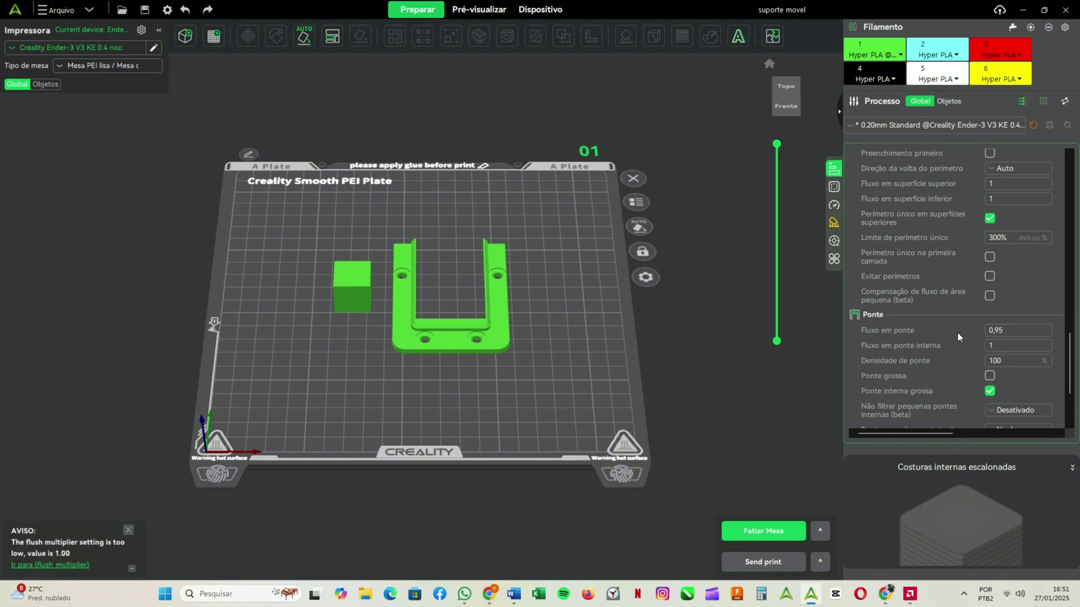
scroll(957, 336, down, 4)
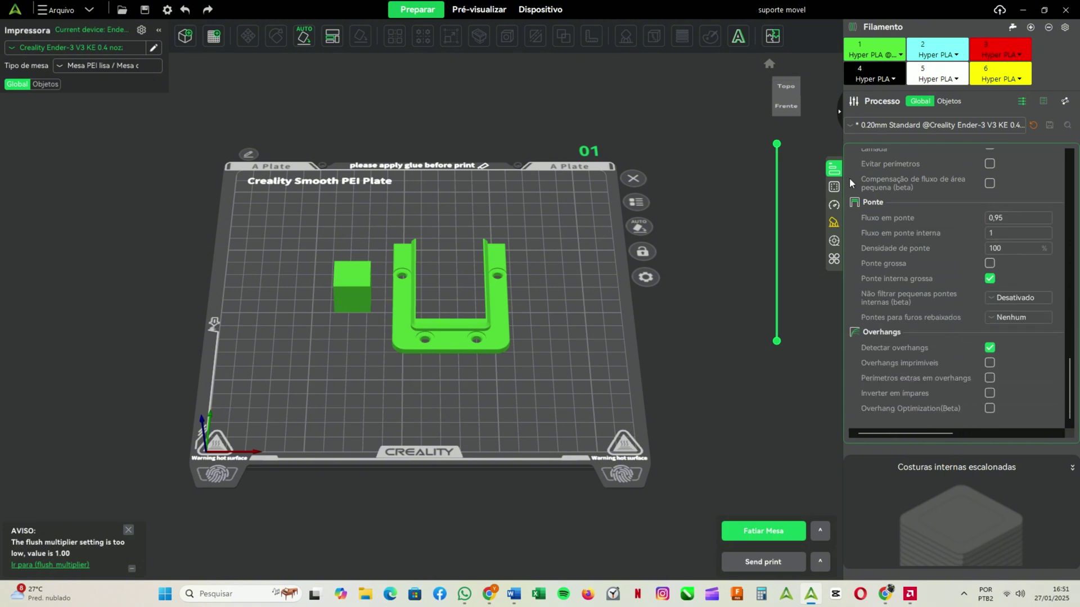
- In the strength settings, set the perimeters to 4 and the top surface pattern to Concêntrico
click(836, 188)
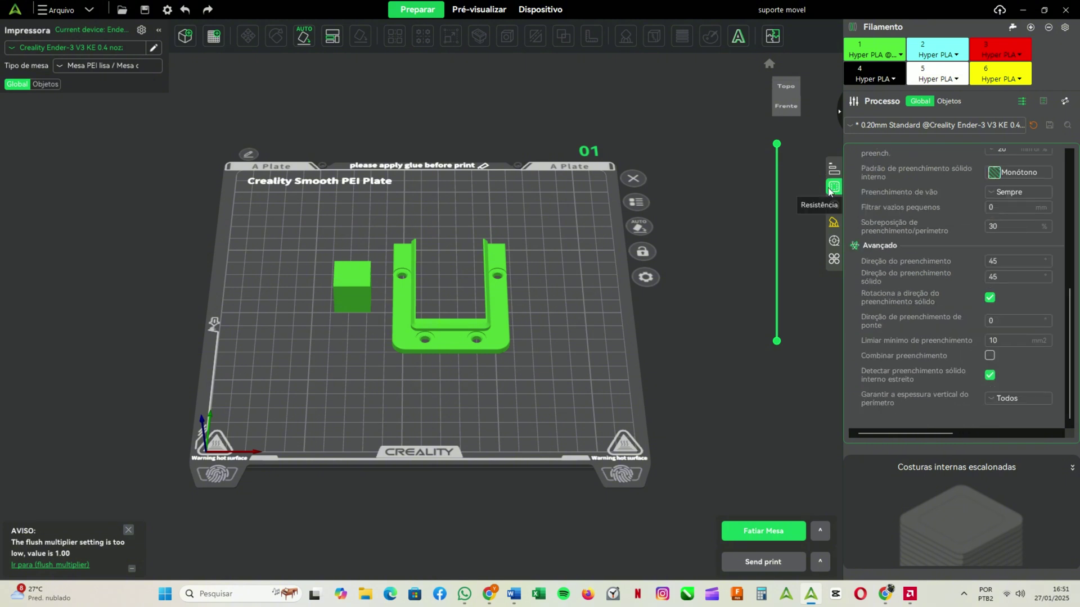
scroll(947, 214, up, 8)
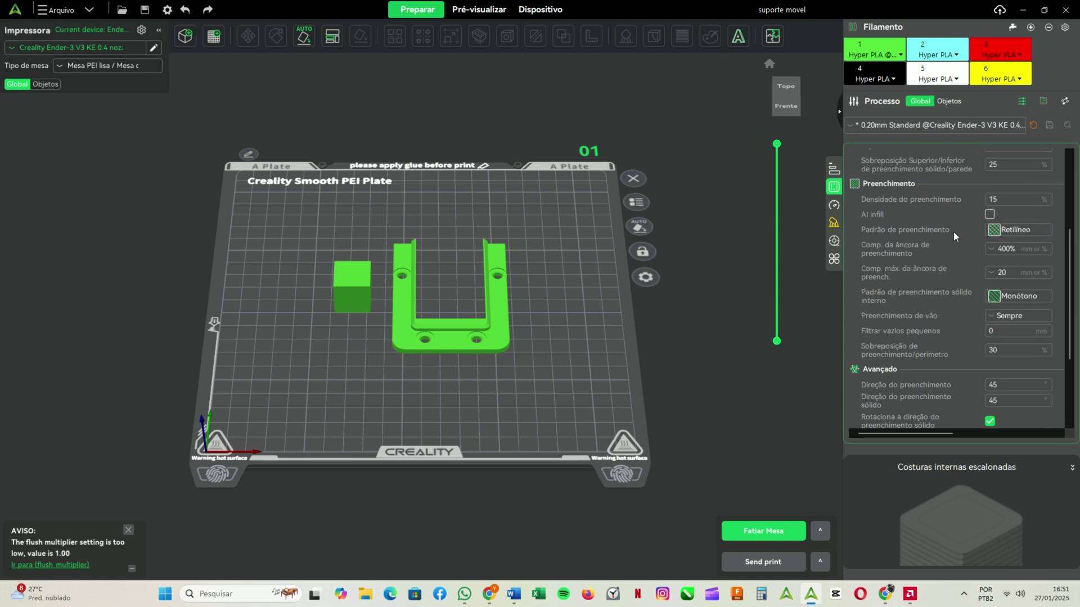
scroll(953, 232, up, 1)
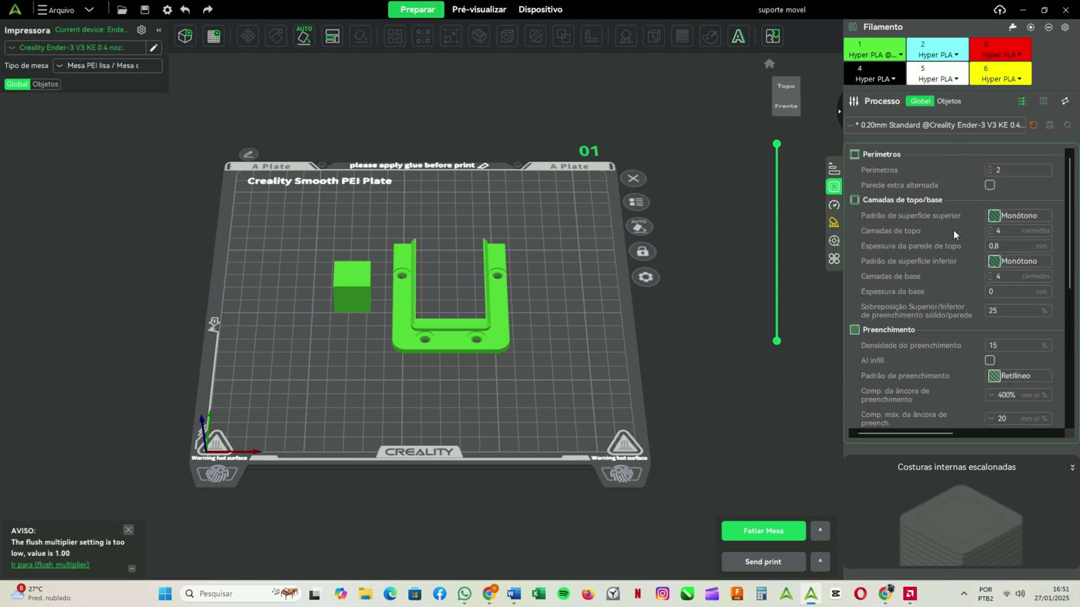
click(989, 167)
click(989, 167)
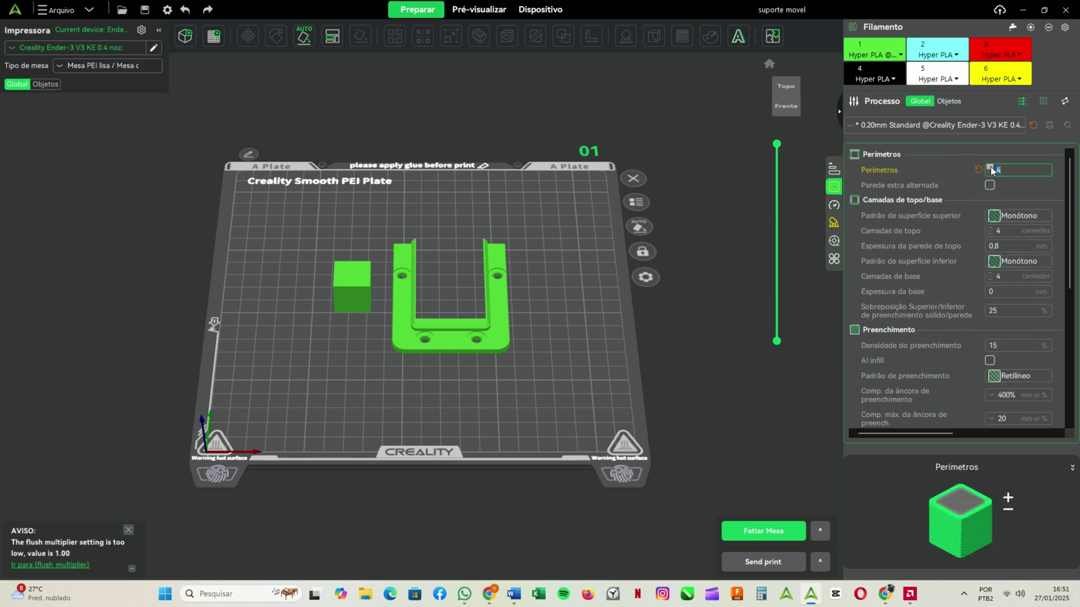
click(1024, 218)
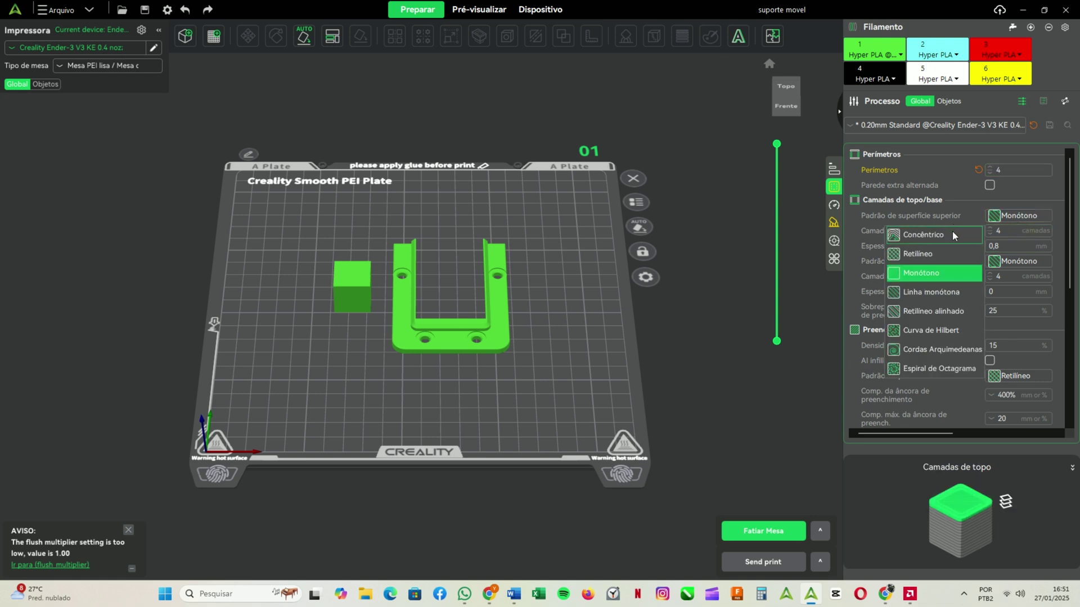
key(Escape)
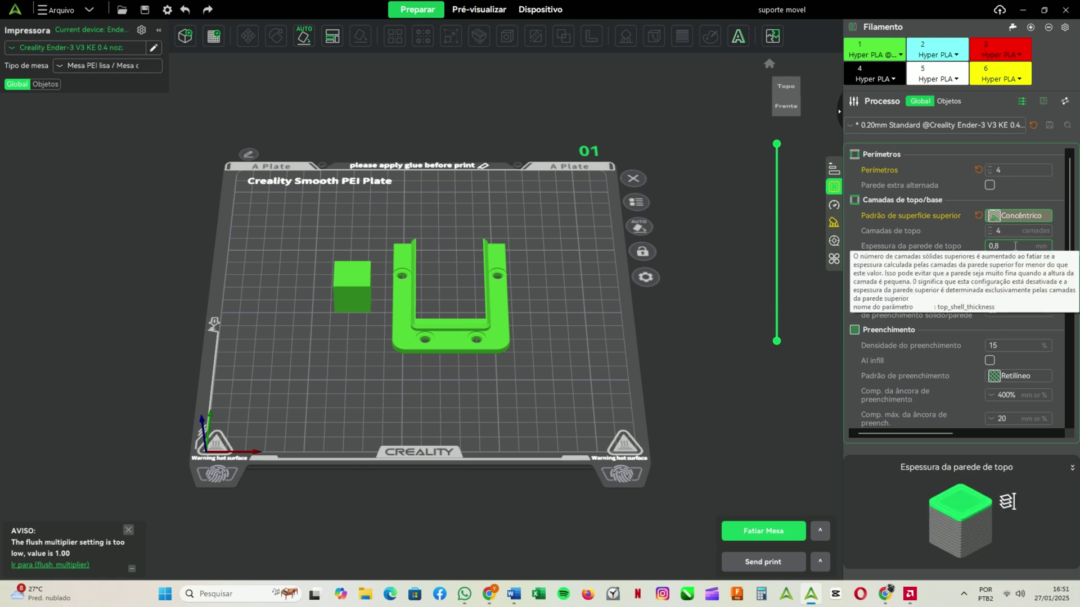
- Set the infill density to 50% and check the available infill patterns and advanced infill options
click(1012, 345)
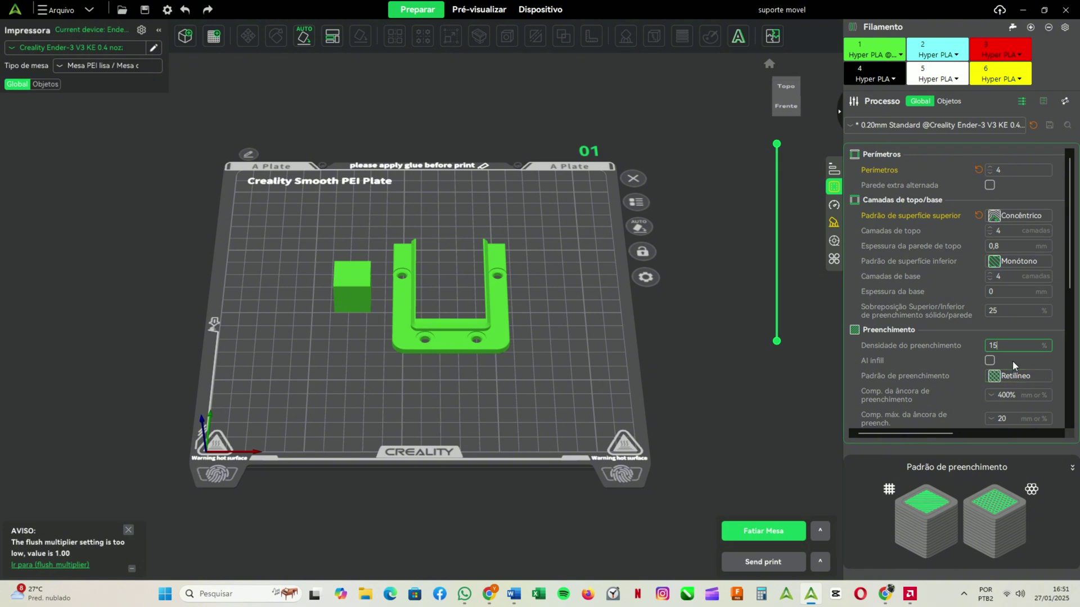
text(50)
key(Return)
click(1019, 378)
scroll(954, 353, down, 3)
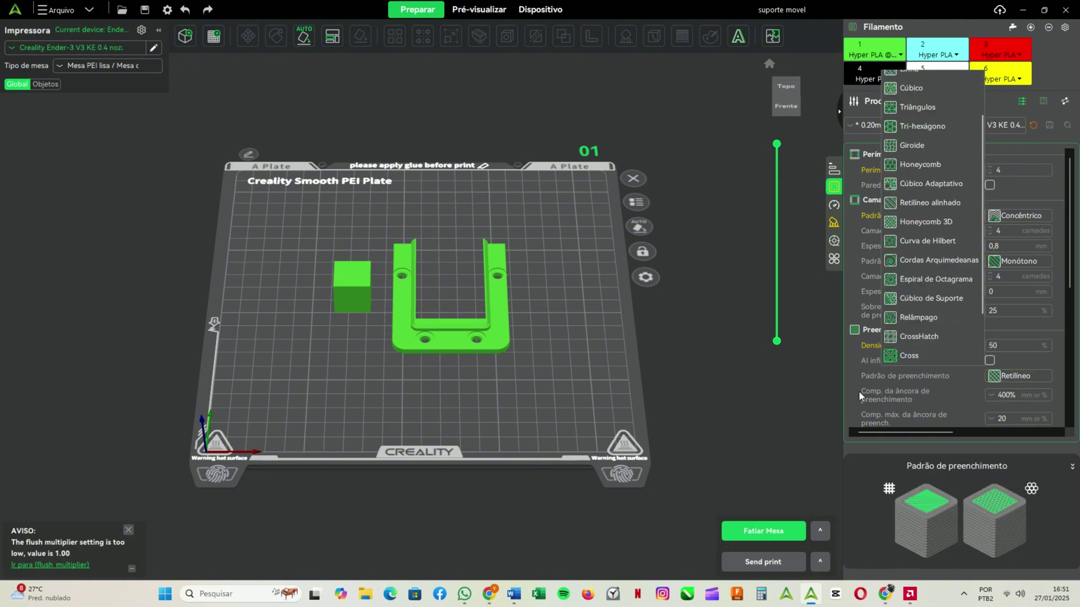
click(849, 380)
scroll(926, 359, down, 8)
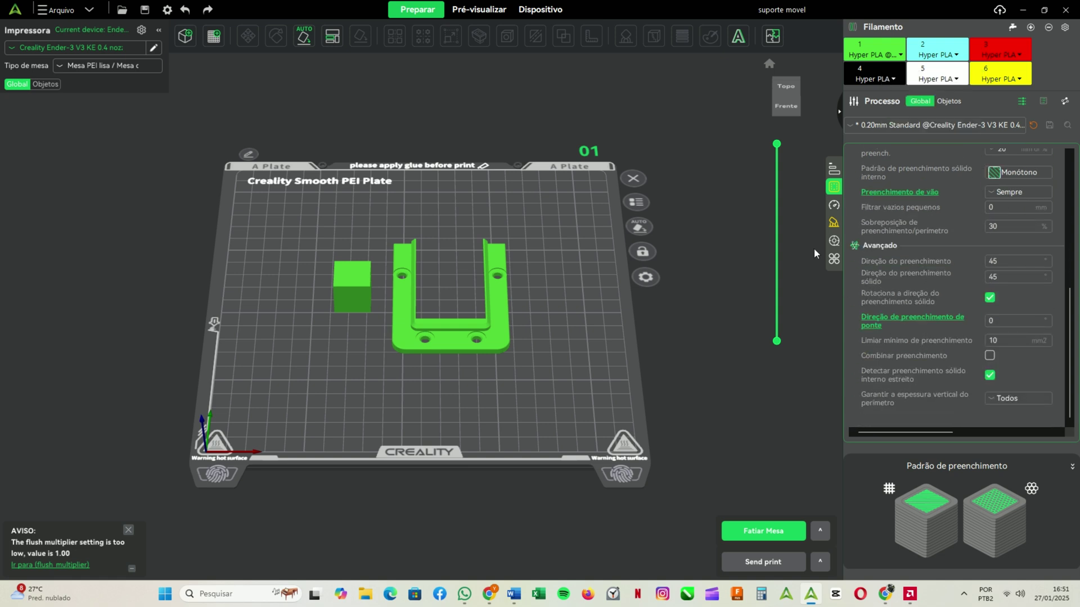
- Review the speed settings for overhangs and travel and the support settings from type to interface spacing
click(835, 205)
scroll(954, 278, up, 3)
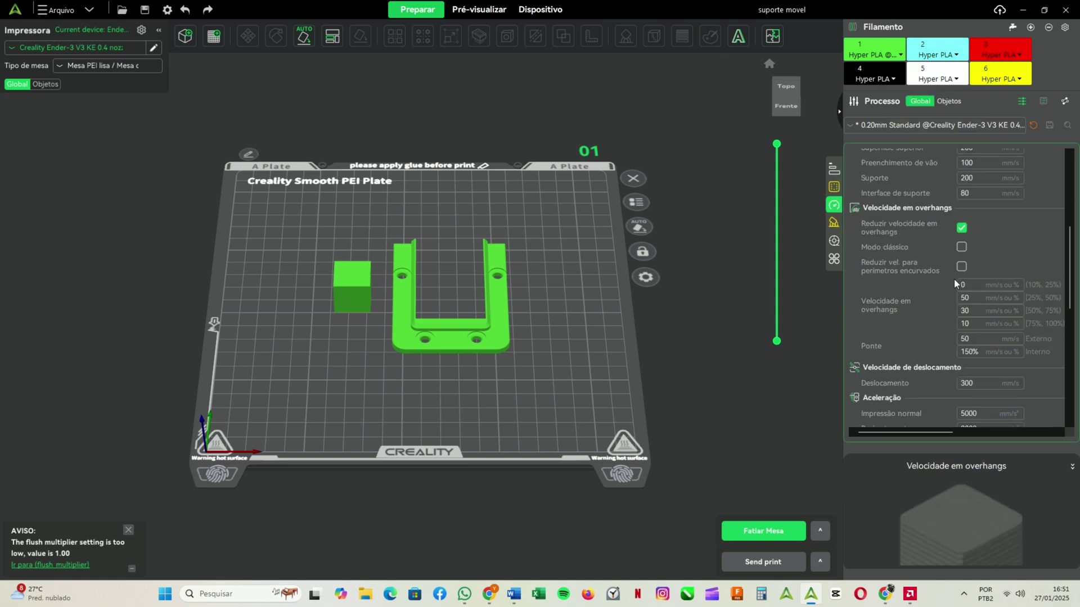
scroll(954, 279, down, 2)
click(834, 223)
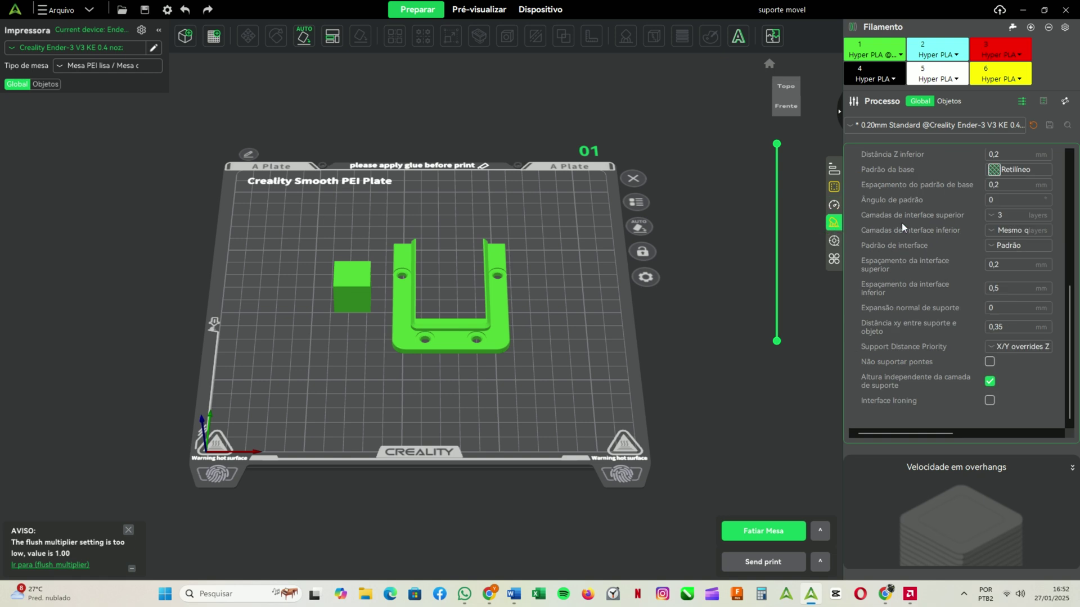
scroll(971, 274, up, 8)
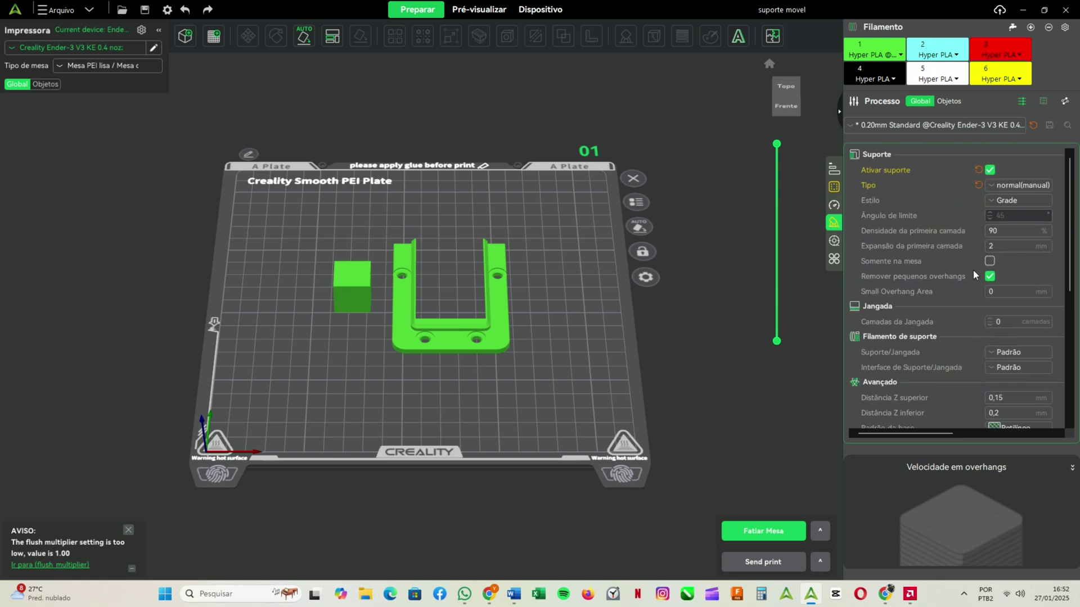
- Review the prime tower and purge options, plus the skirt, brim, special mode and post-processing settings
click(835, 241)
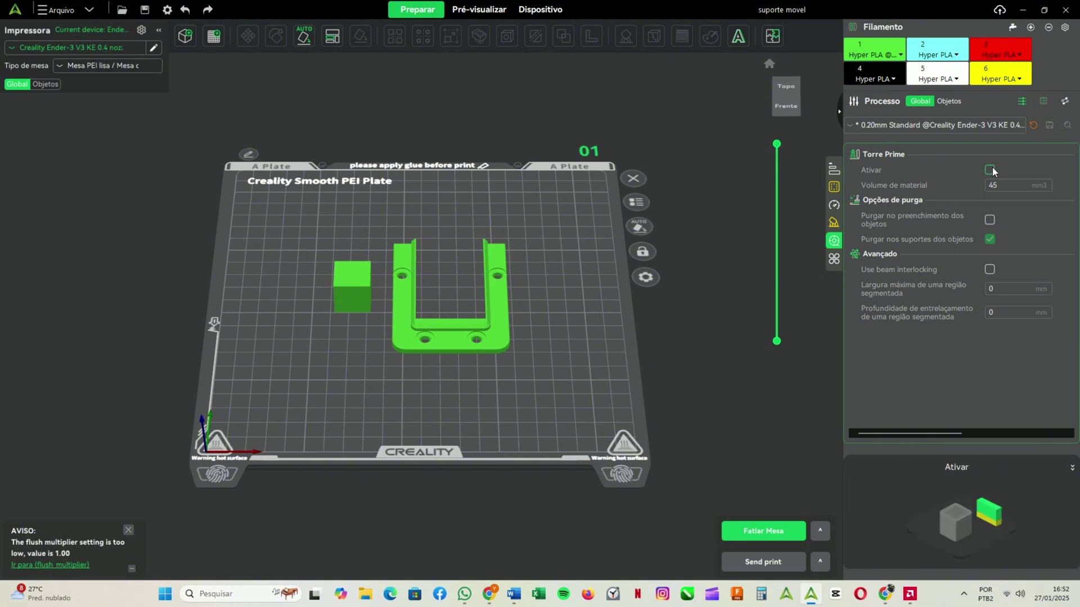
click(989, 239)
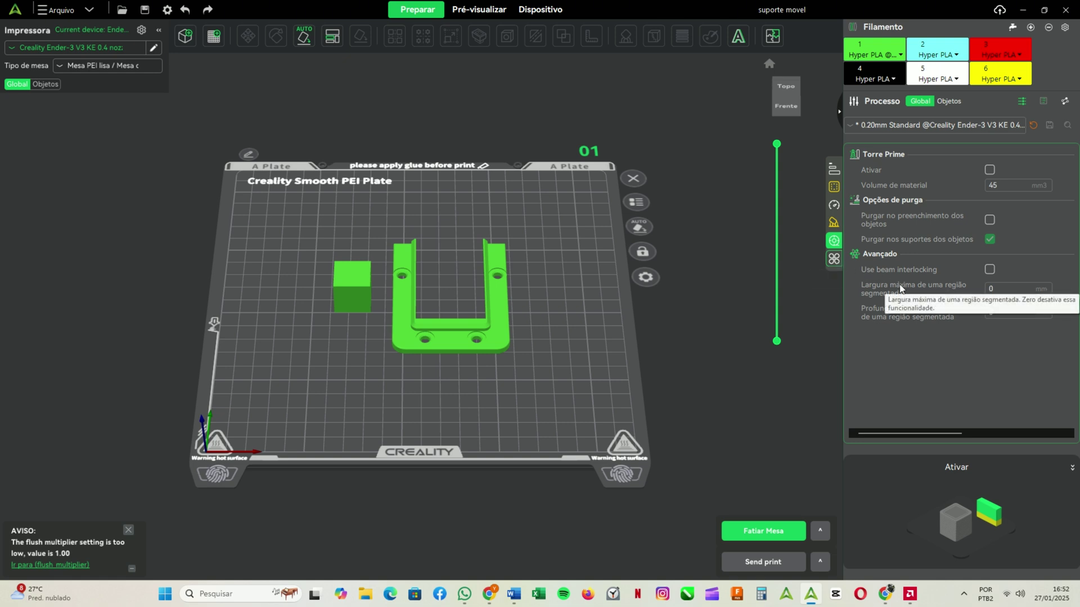
mouse_move(924, 319)
click(834, 260)
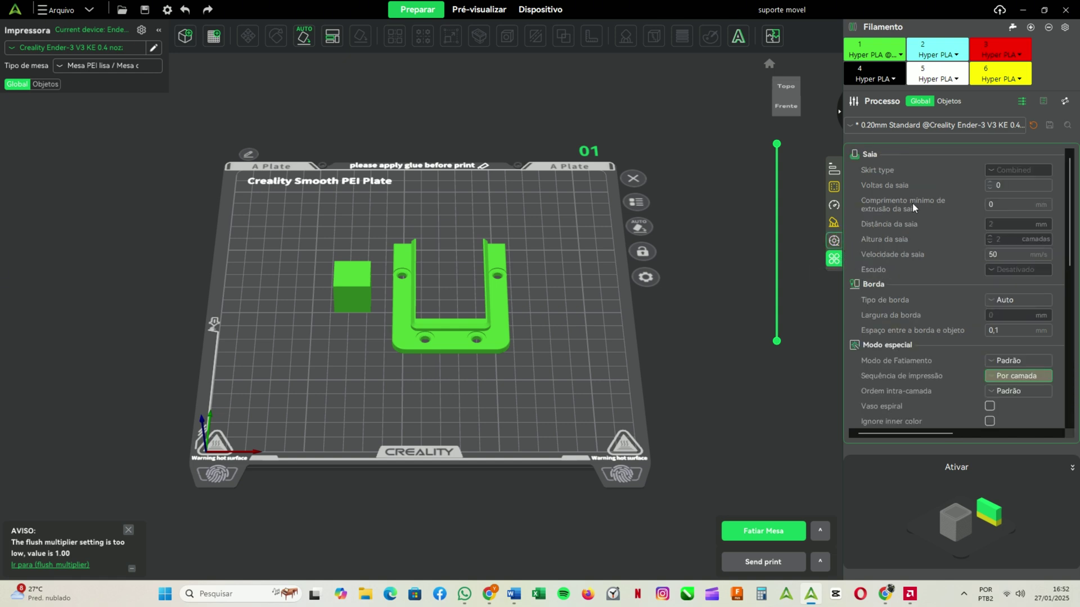
scroll(937, 272, down, 15)
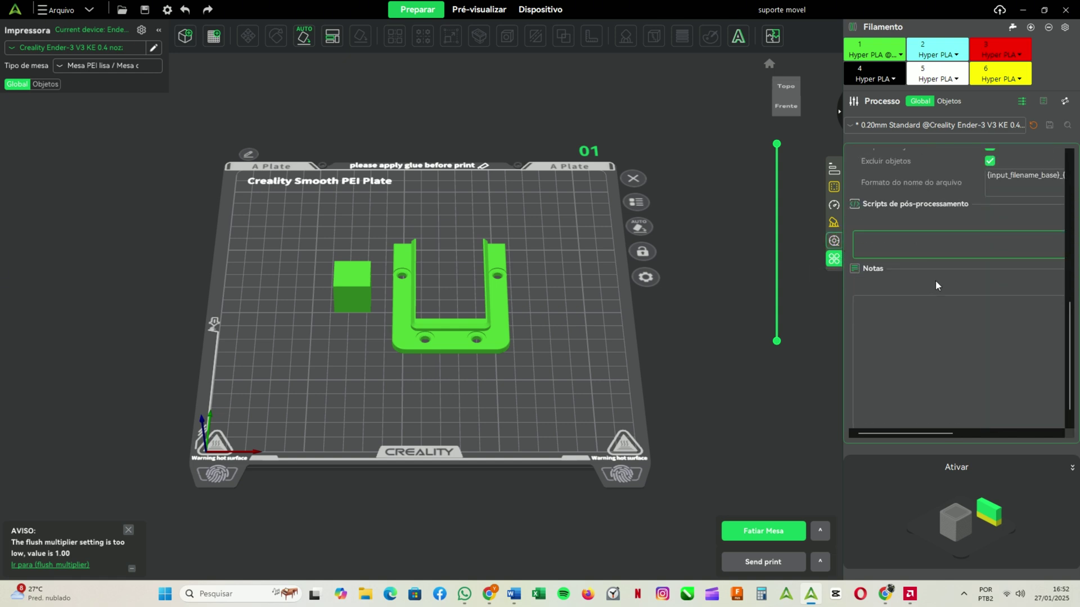
scroll(943, 275, up, 15)
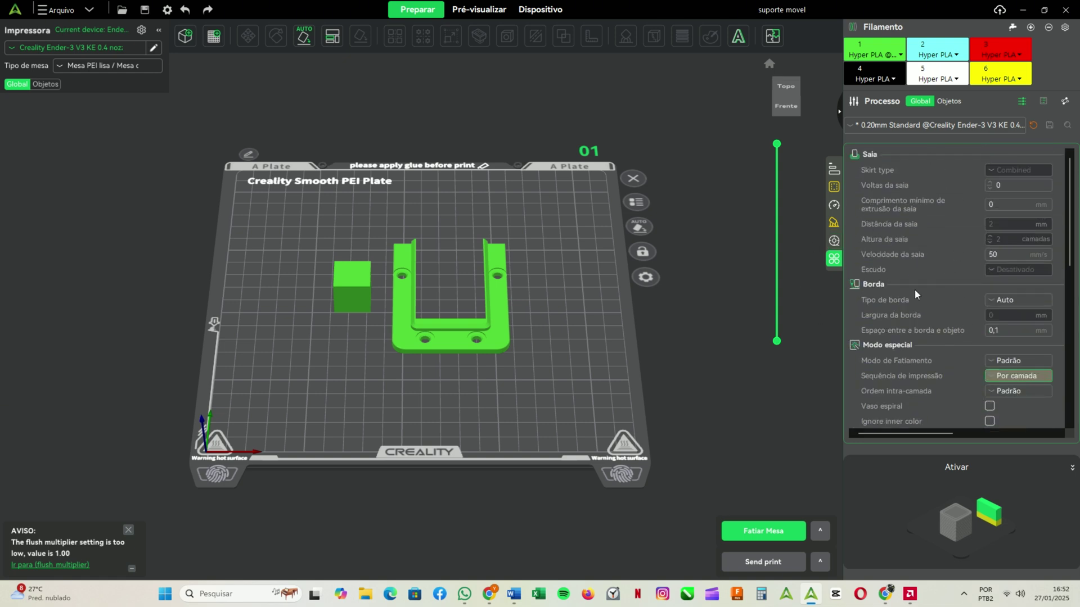
mouse_move(906, 254)
- Show the operations available for the U-shaped bracket, including the shapes that can be added as parts
right_click(496, 309)
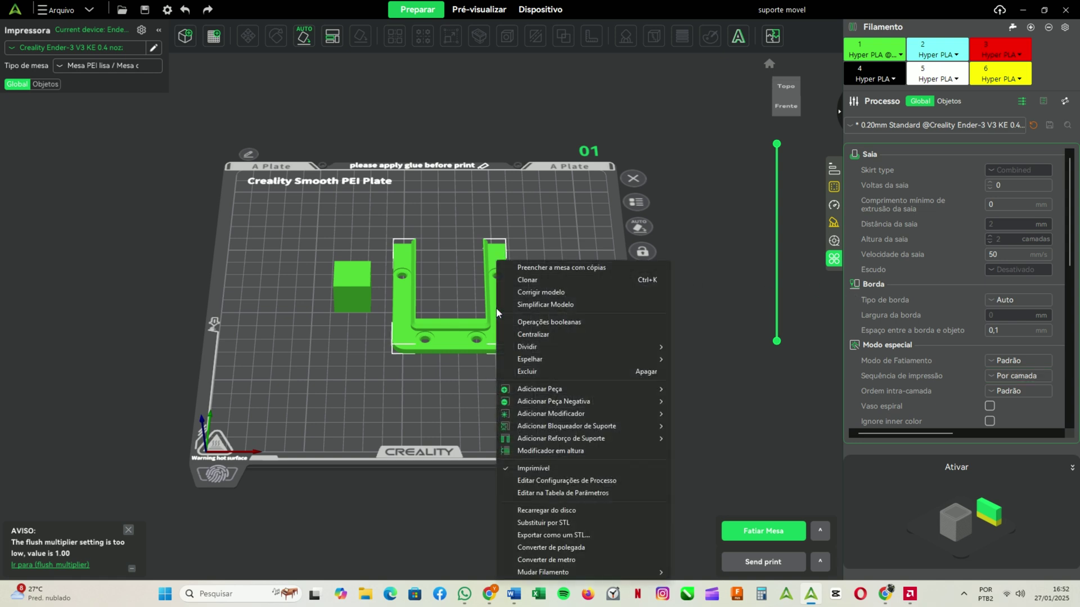
click(445, 381)
click(460, 298)
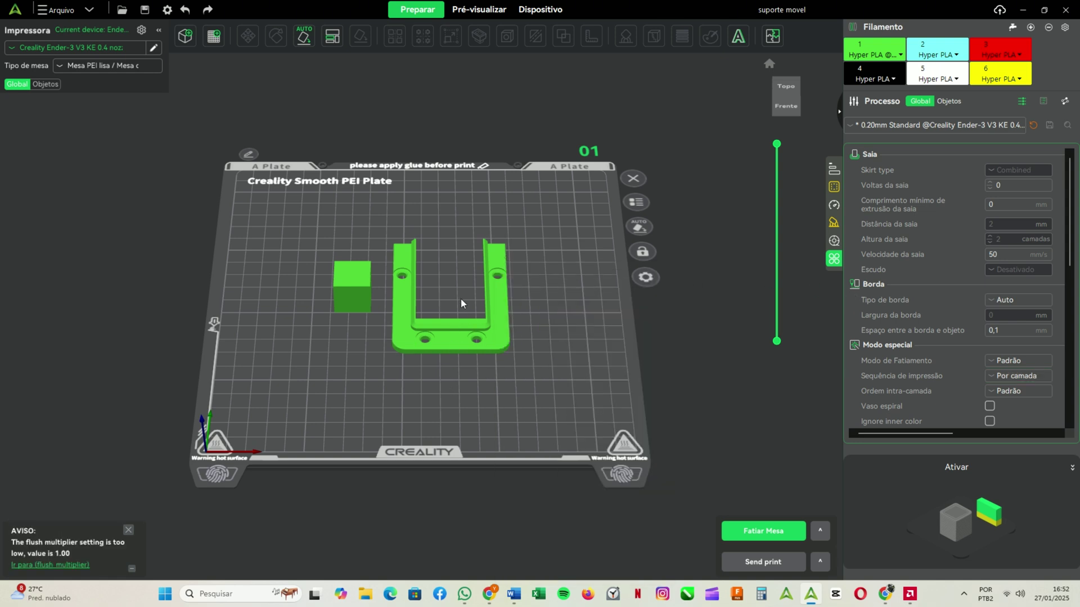
right_click(491, 303)
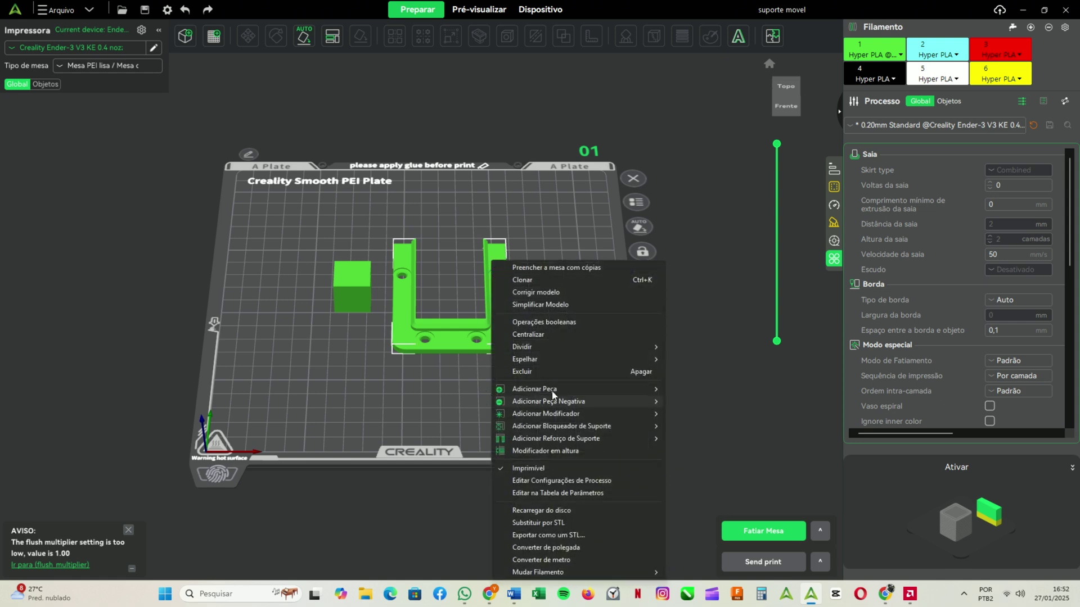
mouse_move(554, 391)
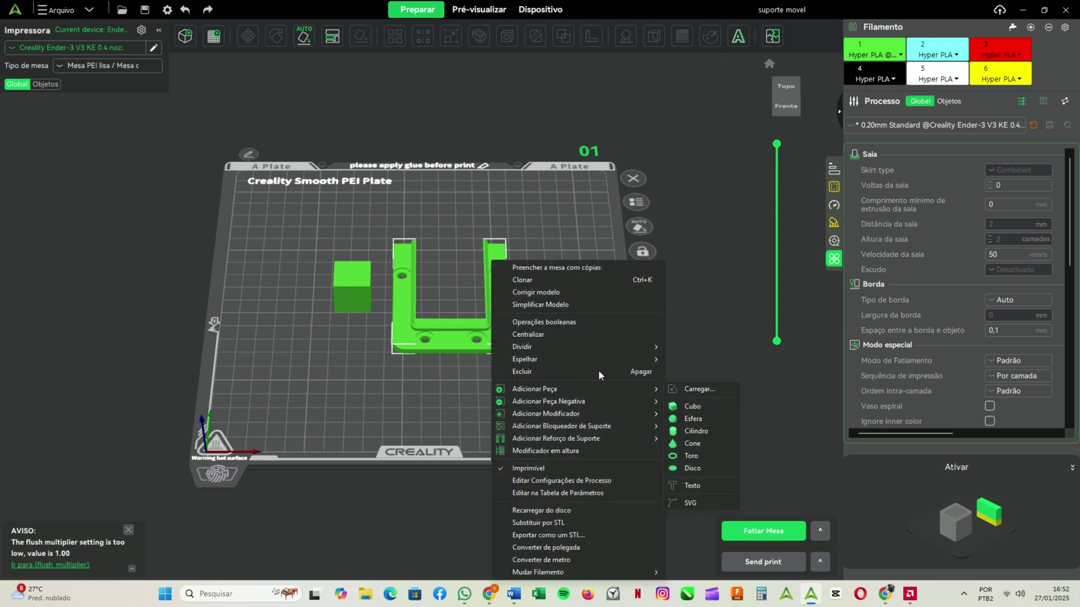
click(350, 289)
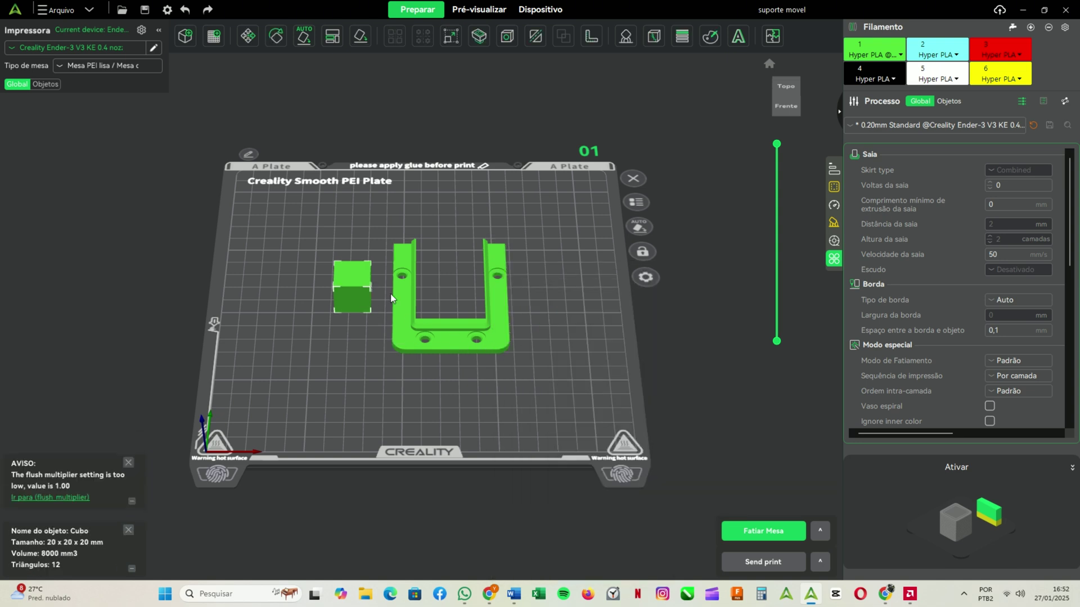
- Add a cube modifier to the U-shaped bracket and move it over the screw hole on the right arm
right_click(467, 334)
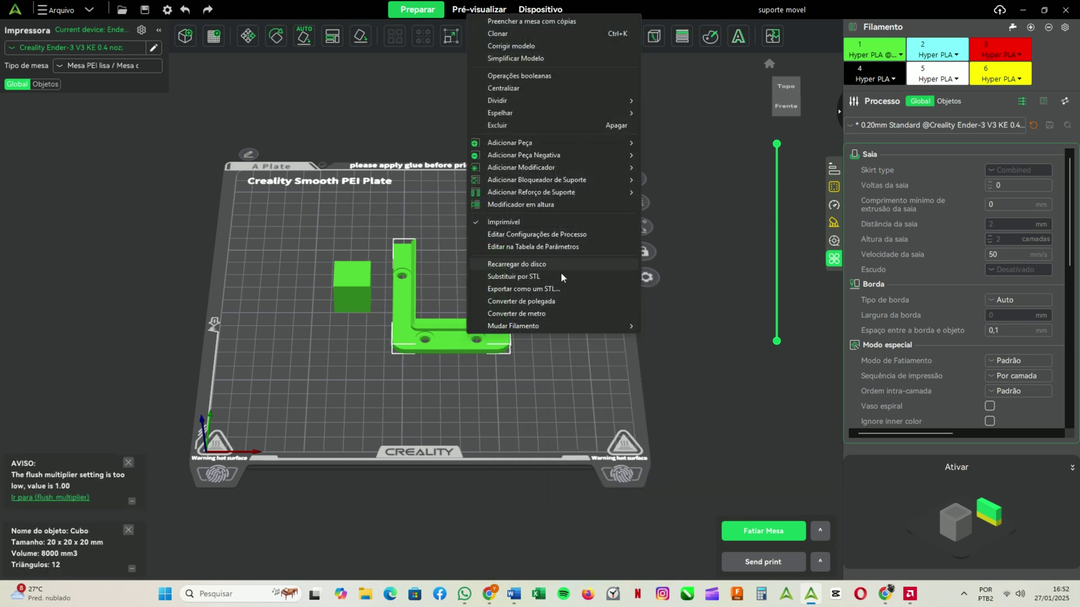
mouse_move(551, 148)
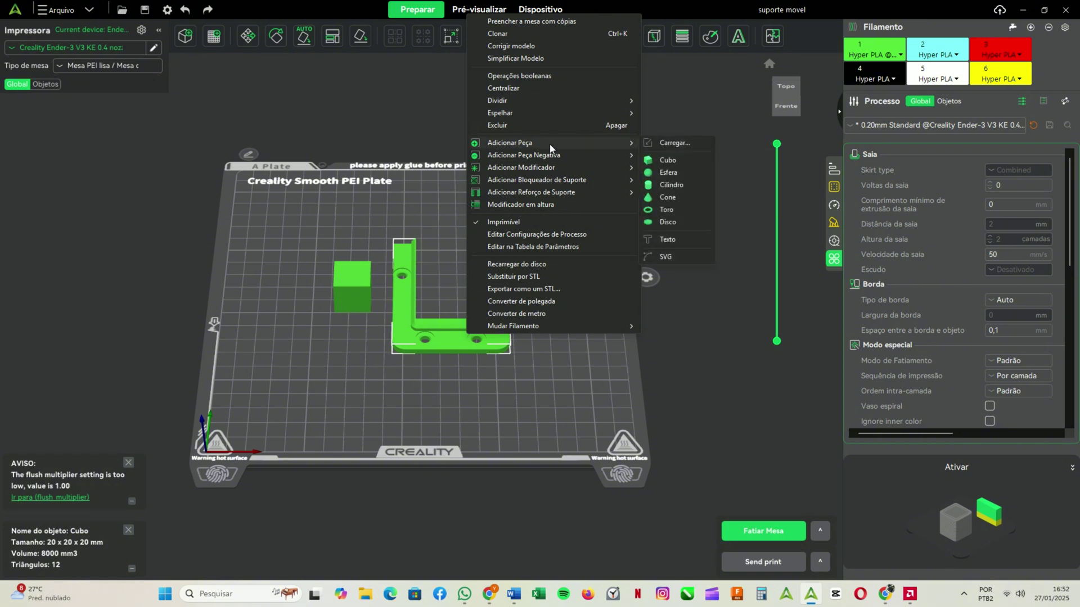
mouse_move(552, 169)
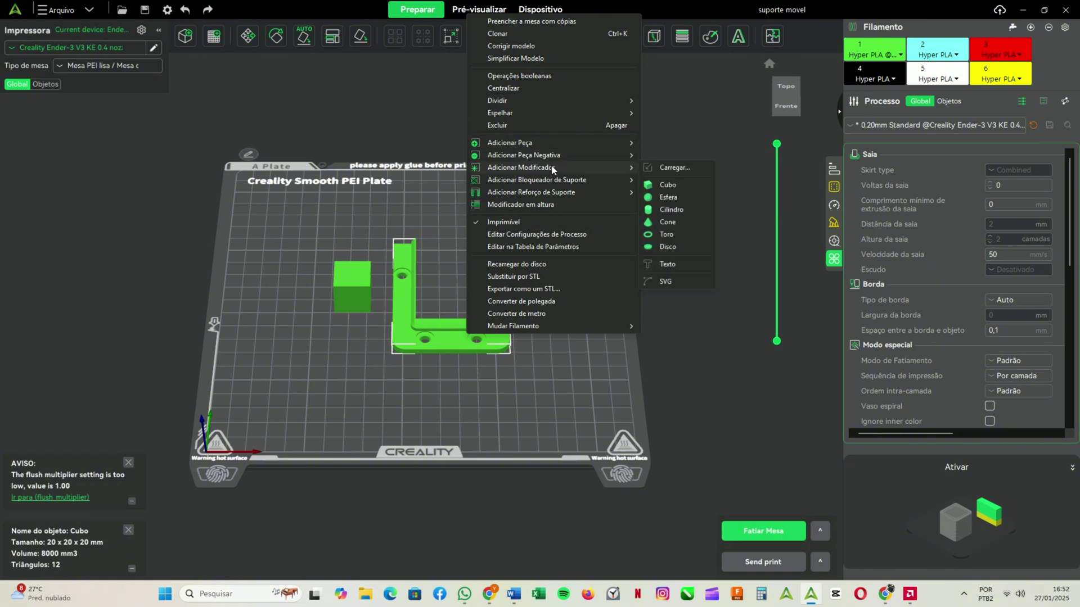
click(690, 181)
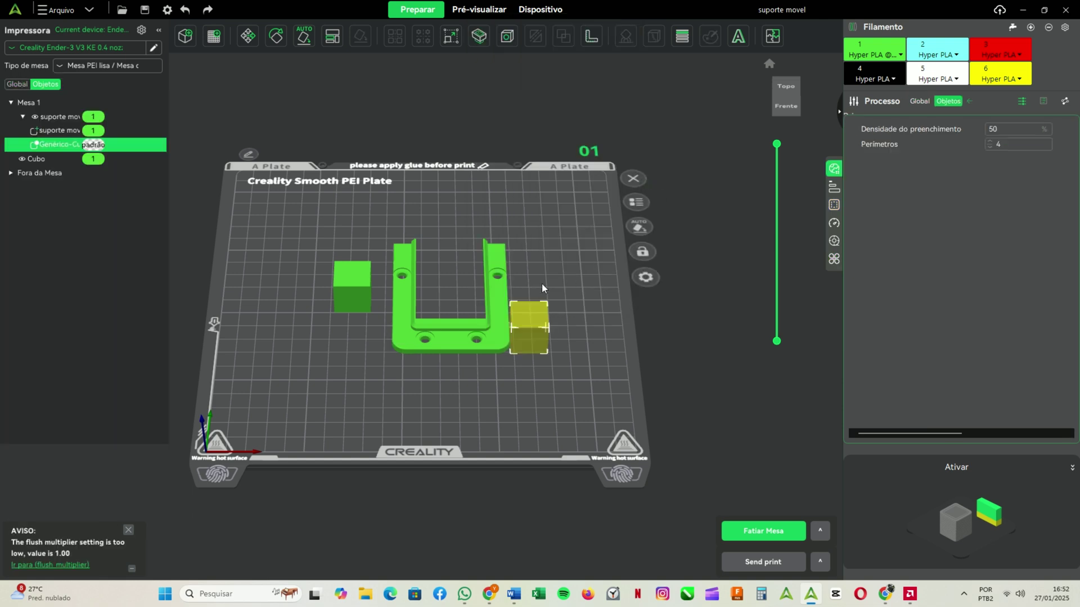
drag(528, 326, 498, 282)
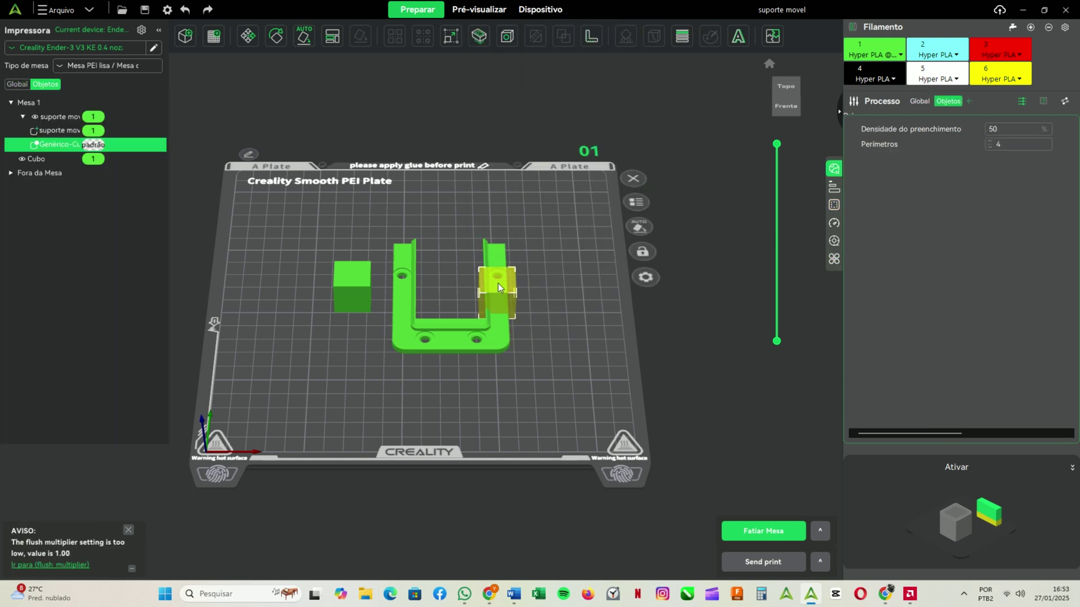
- Give the bracket object its own layer height of 0,1 mm and infill density of 80%
click(502, 336)
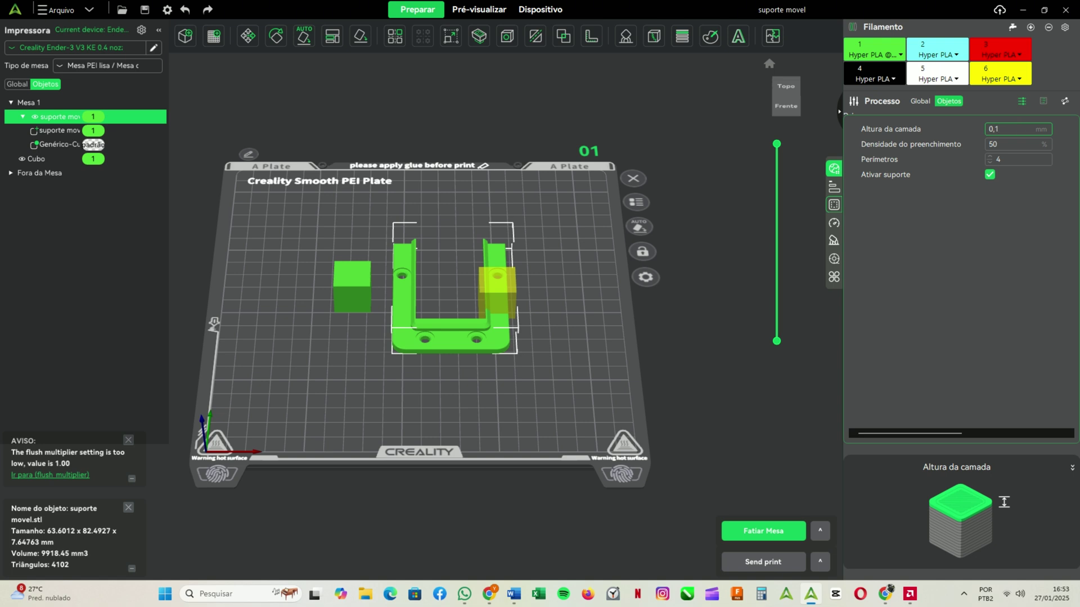
click(1007, 143)
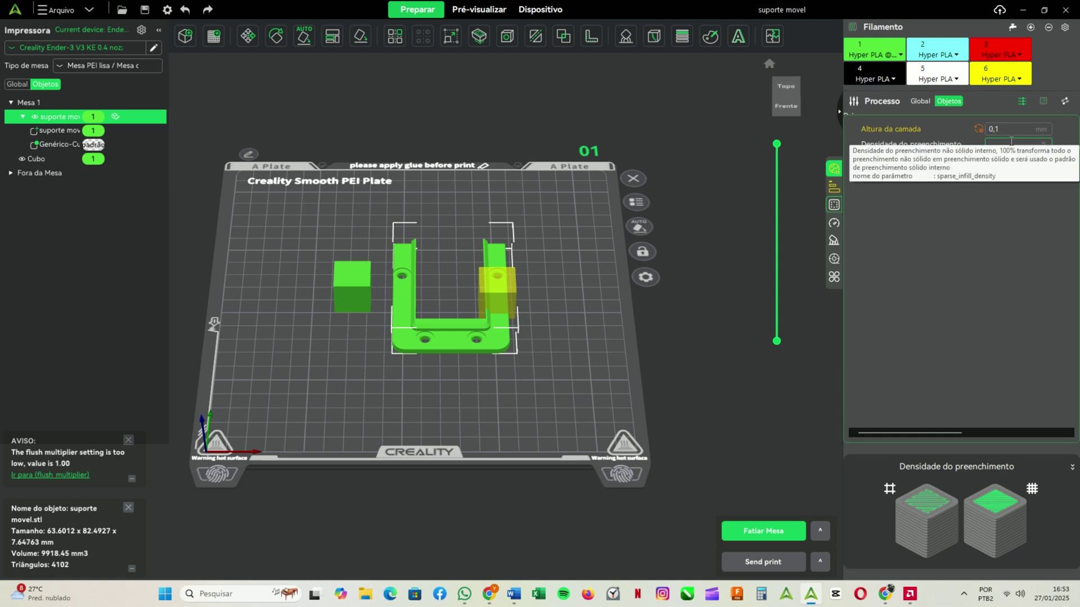
text(80)
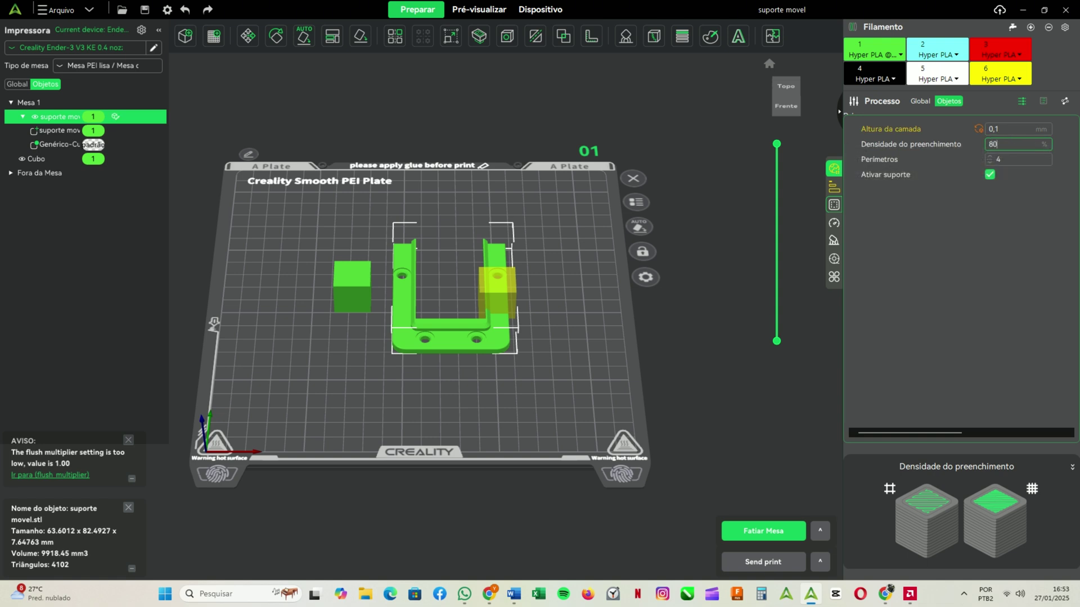
- Confirm the bracket's own infill density of 80%, set its perimeter count to 2 and deselect it
key(Return)
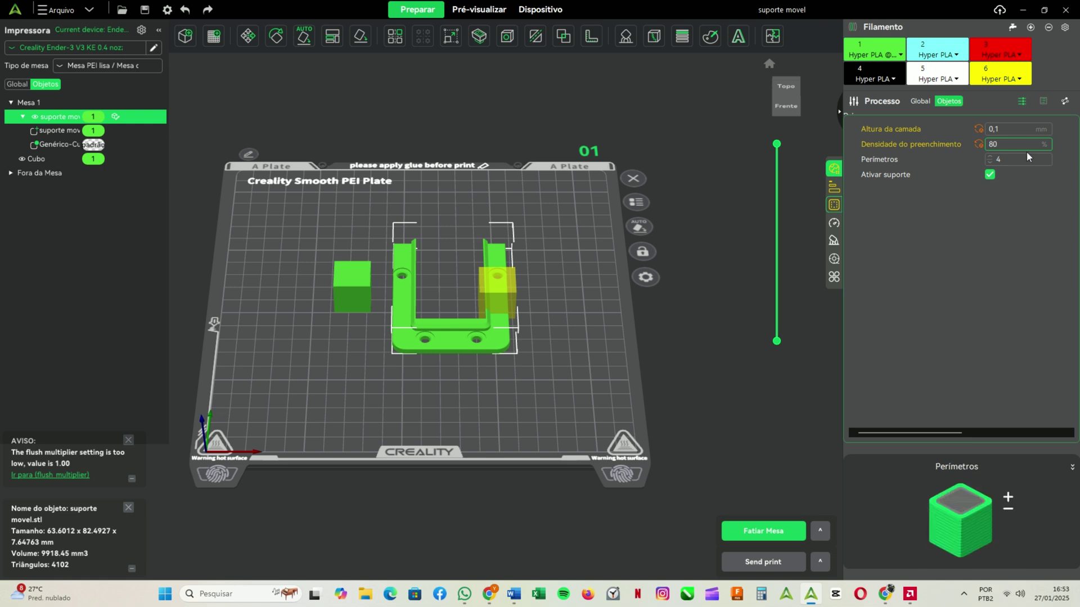
click(990, 163)
click(990, 163)
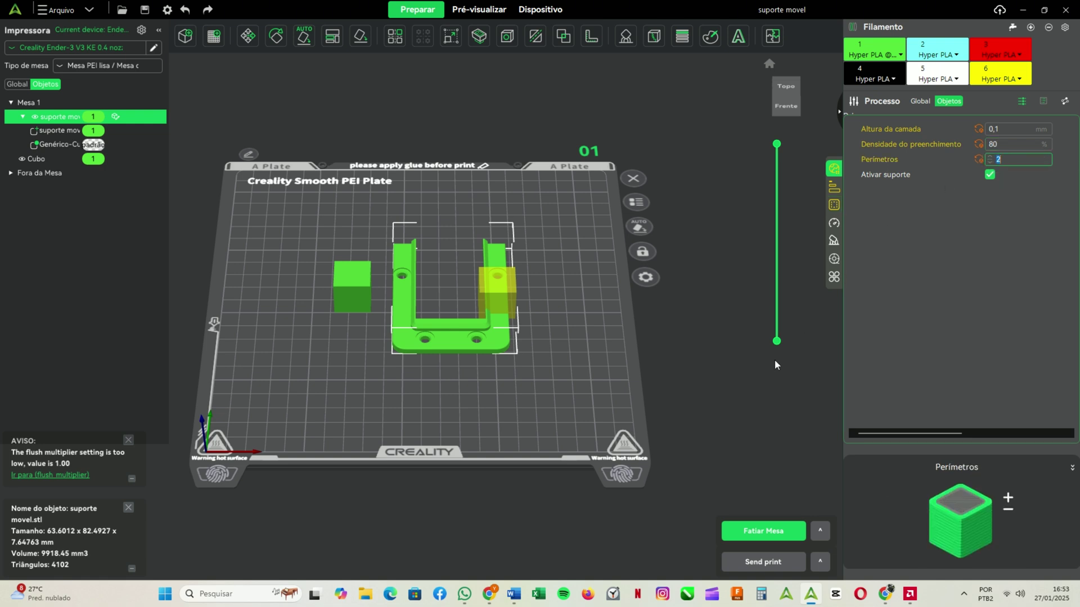
click(692, 388)
click(769, 64)
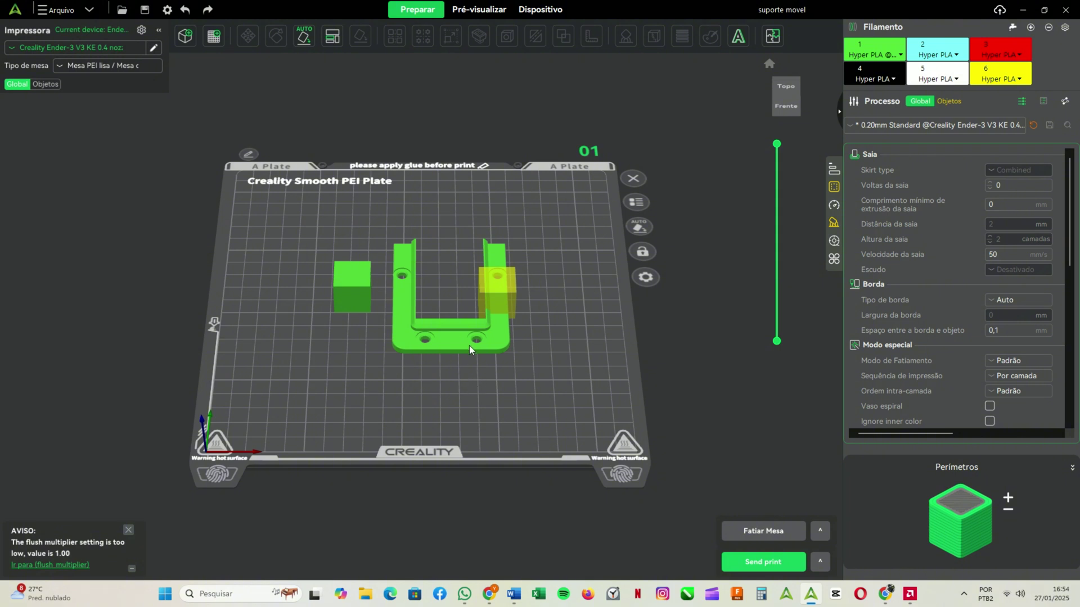
- Change the U-shaped bracket's filament to number 2, the cyan Hyper PLA
right_click(453, 332)
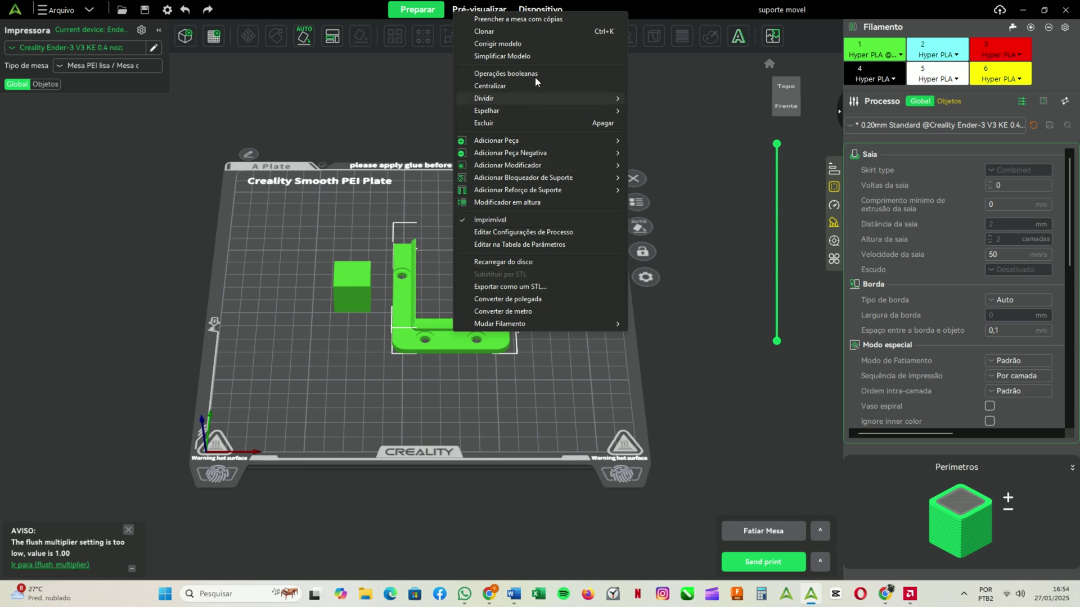
mouse_move(562, 324)
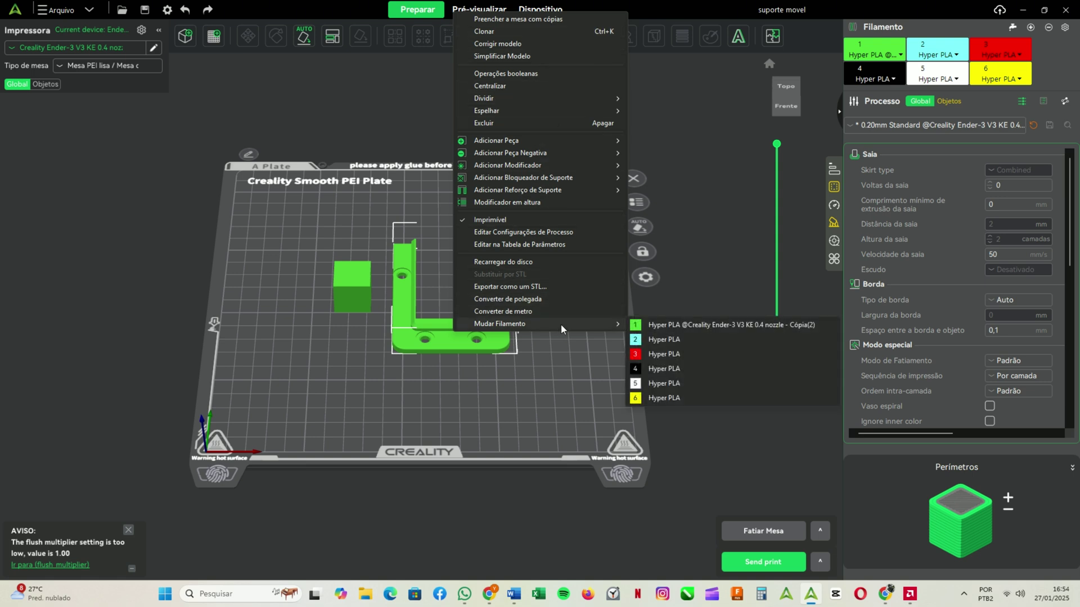
click(666, 339)
click(549, 376)
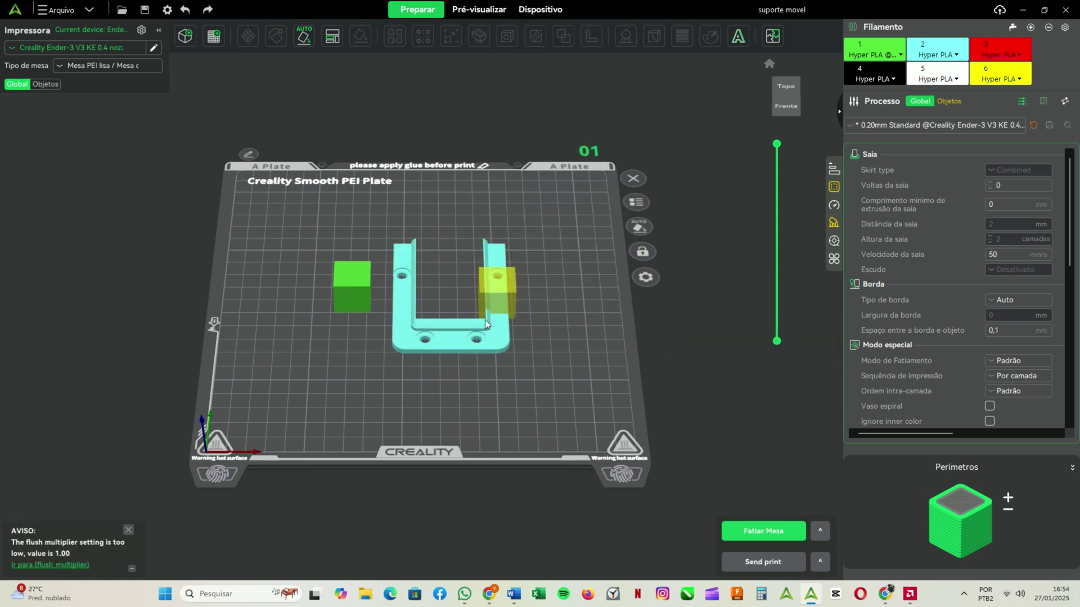
- Assign filament 3, the red Hyper PLA, to the bracket's body part within the object
right_click(495, 336)
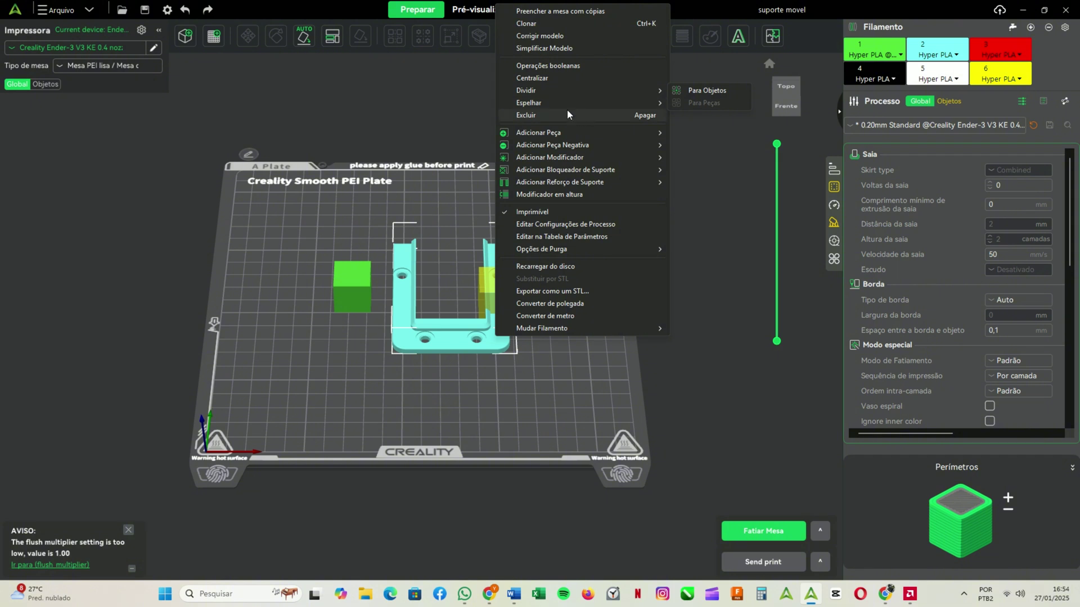
click(457, 265)
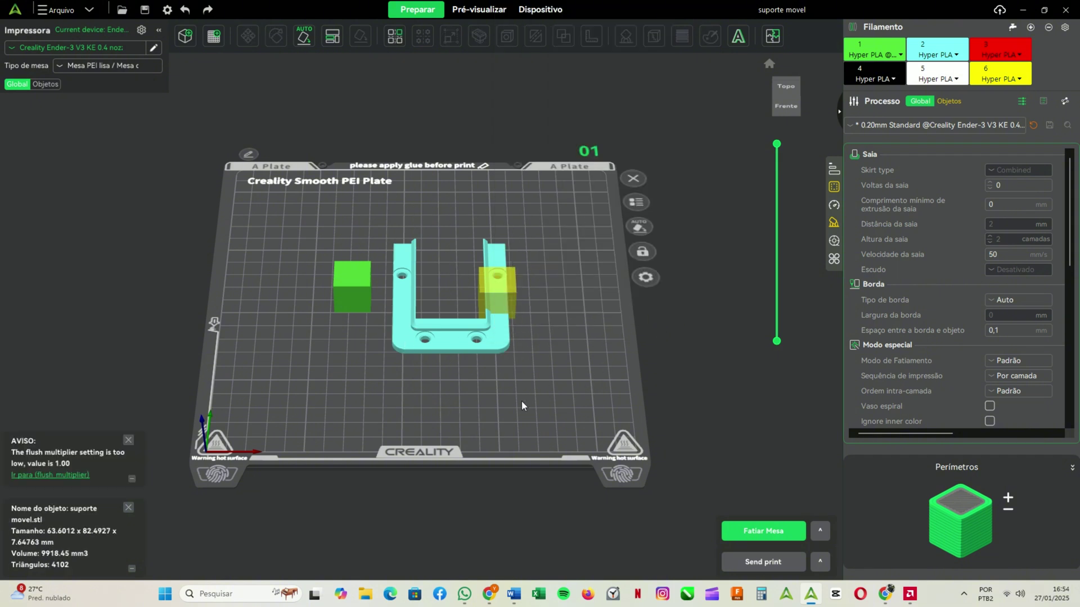
click(48, 85)
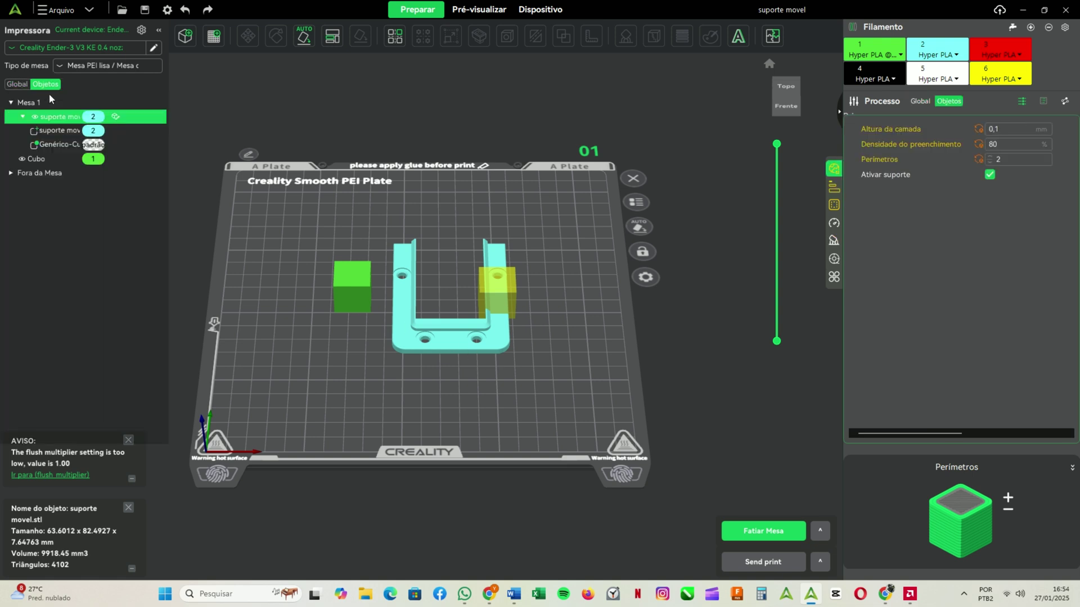
click(96, 130)
click(99, 175)
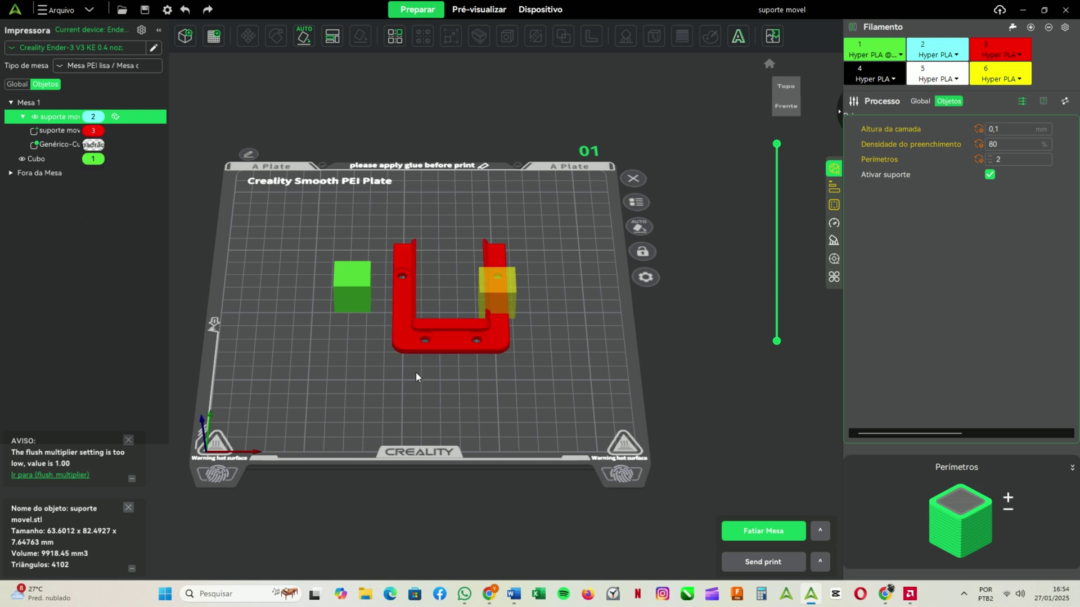
- Select the cube and the bracket together, combine them into one assembly and shift it slightly across the plate
drag(264, 234, 523, 397)
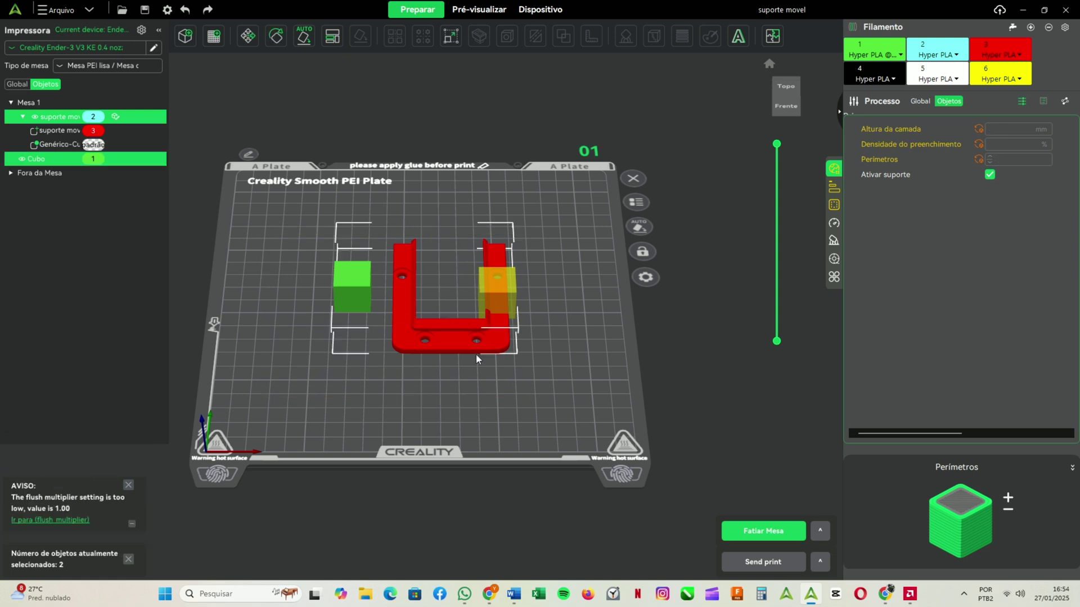
right_click(401, 305)
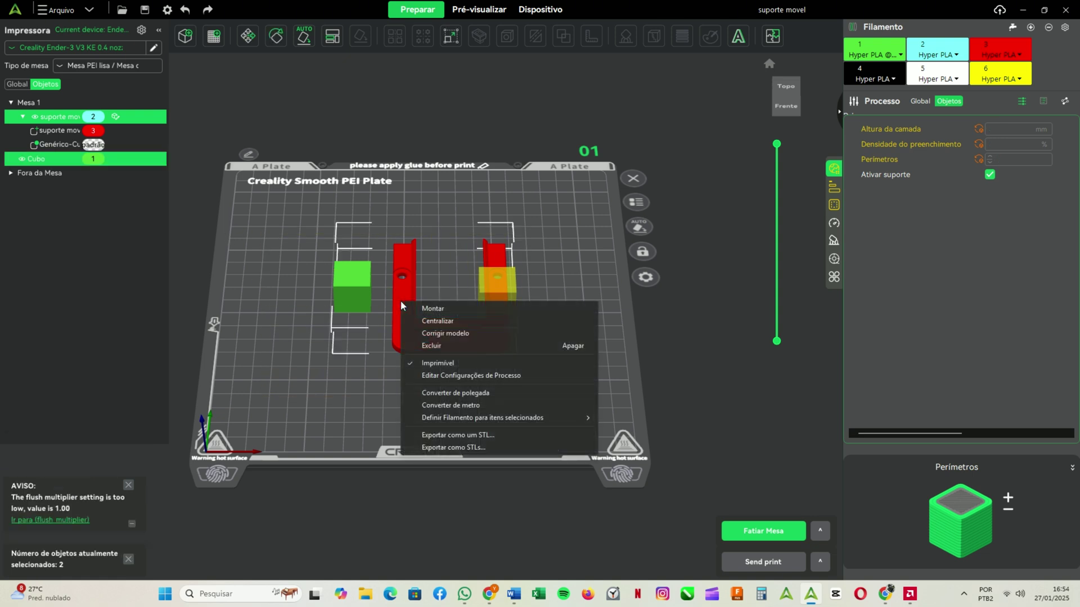
click(433, 309)
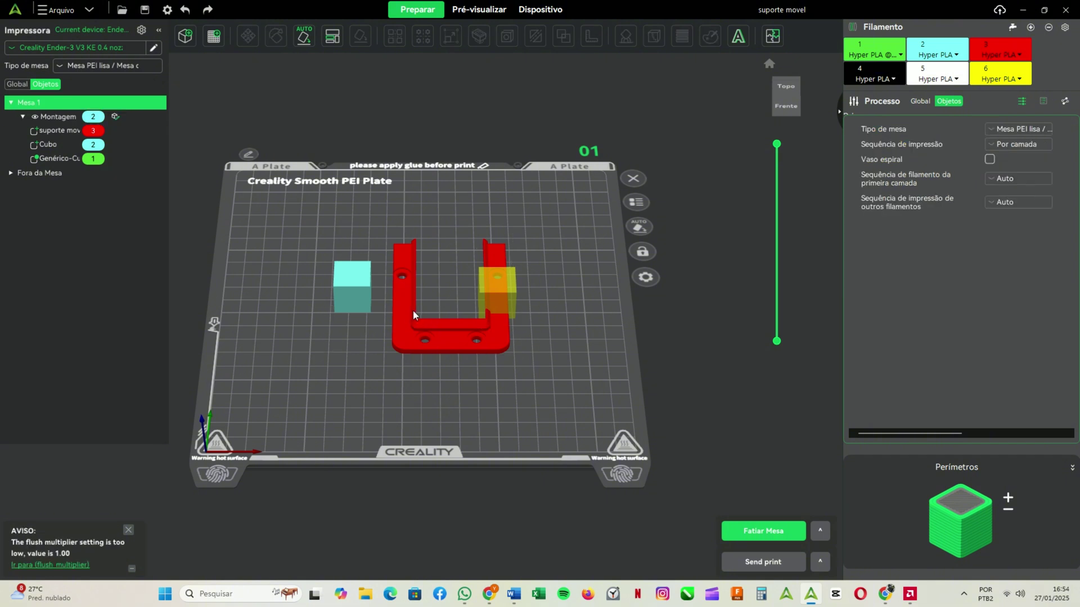
click(316, 337)
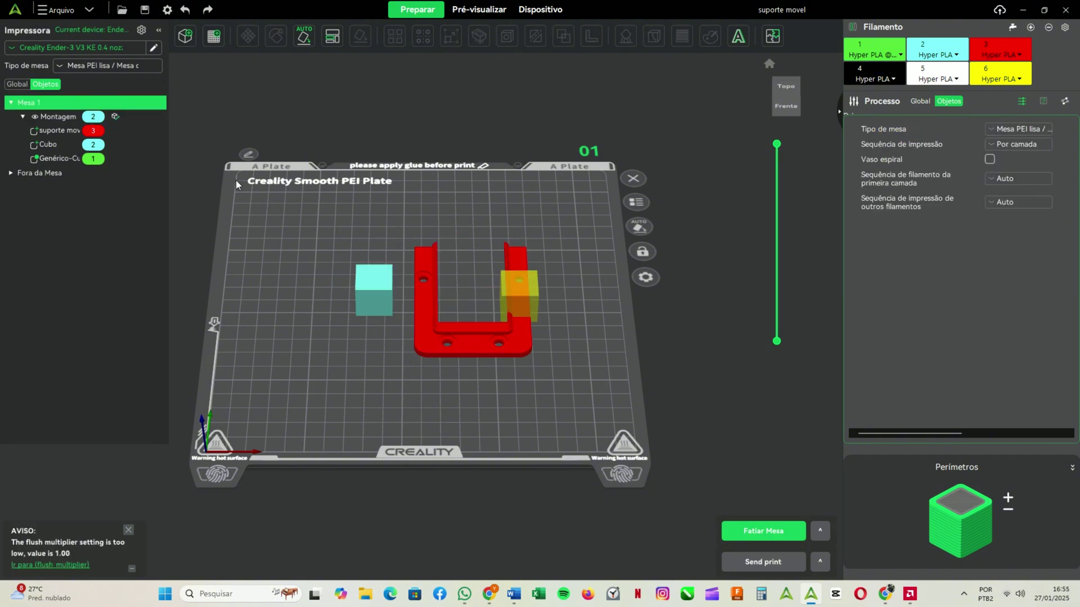
- Switch the printer to the user preset Creality Ender-3 V3 KE 0.4 Ft.cell, discarding the modified process settings
click(106, 47)
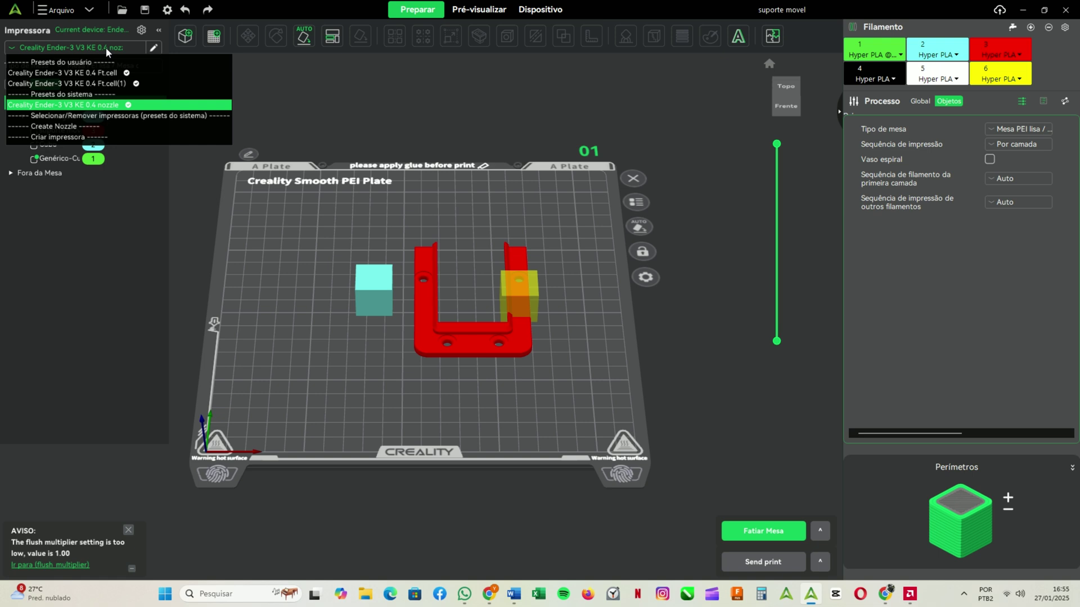
click(117, 49)
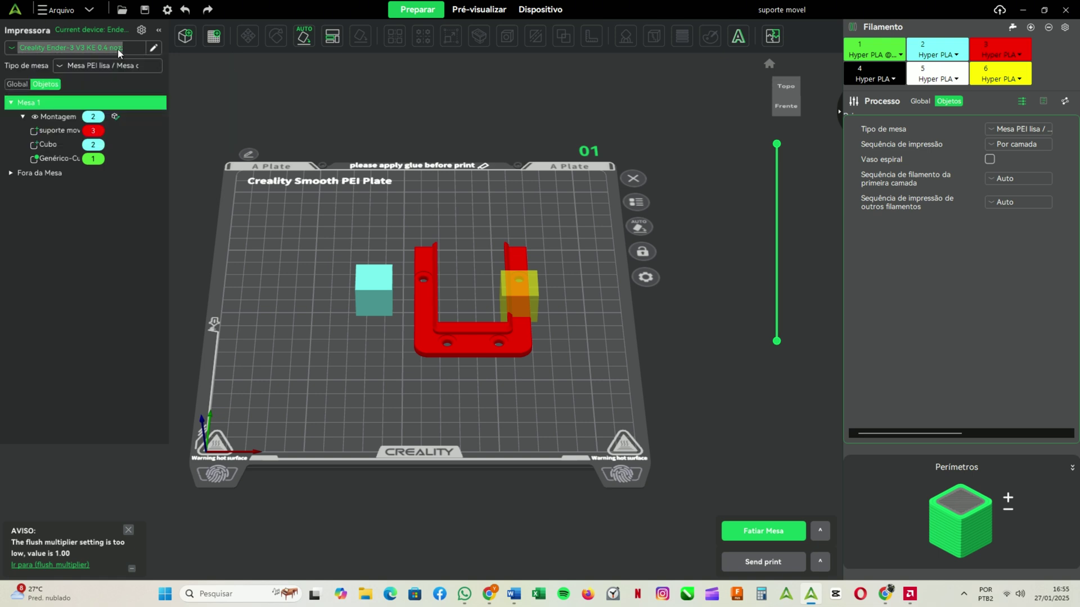
click(119, 49)
click(139, 93)
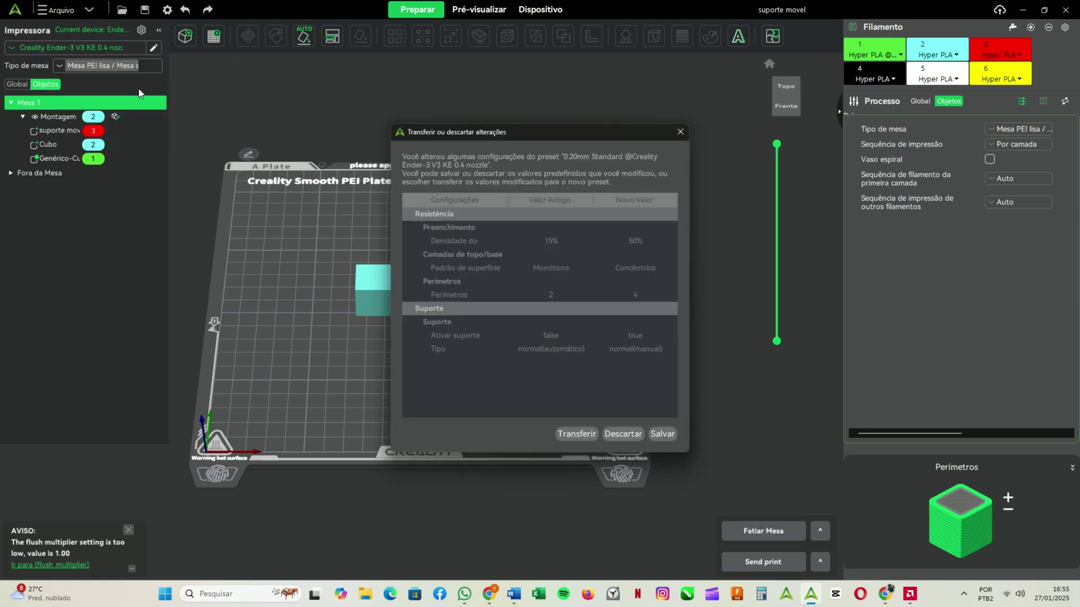
click(623, 436)
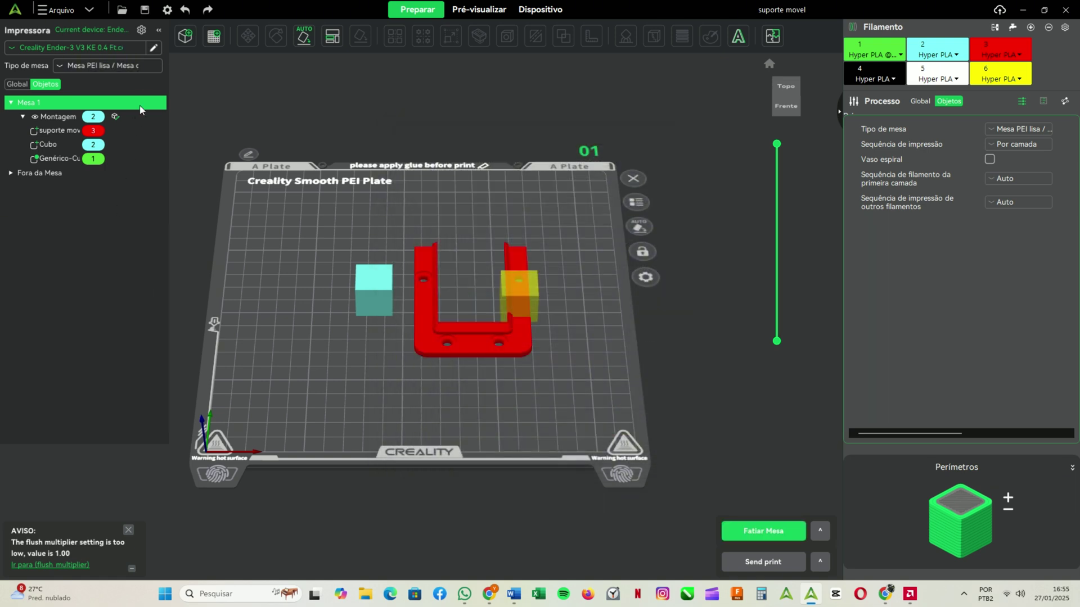
- Open the Ft.cell printer preset for editing, look through its basic information and set the time cost to 10
click(153, 48)
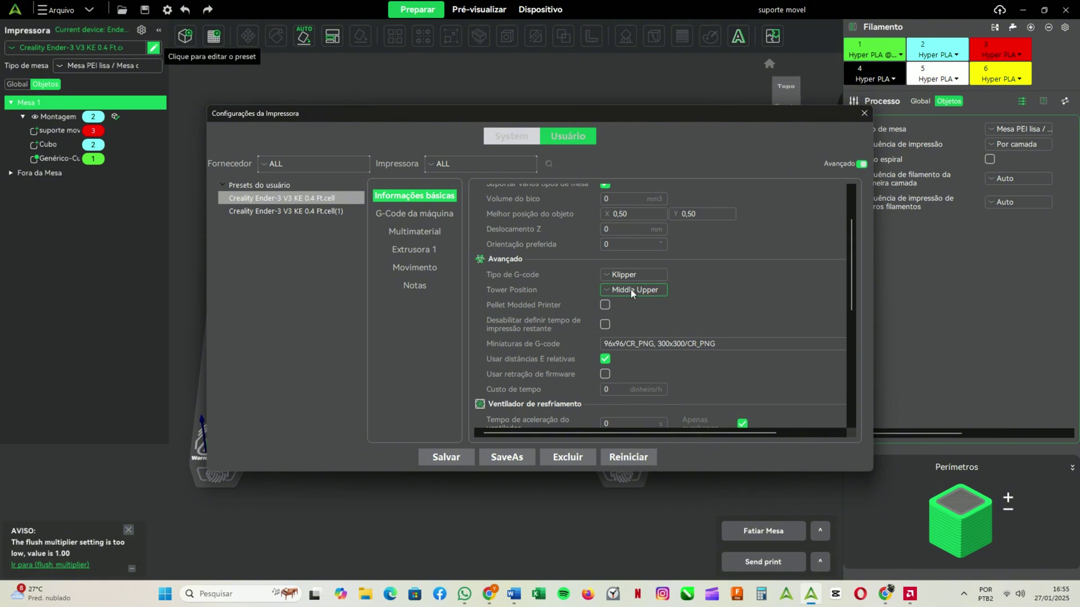
scroll(631, 289, up, 2)
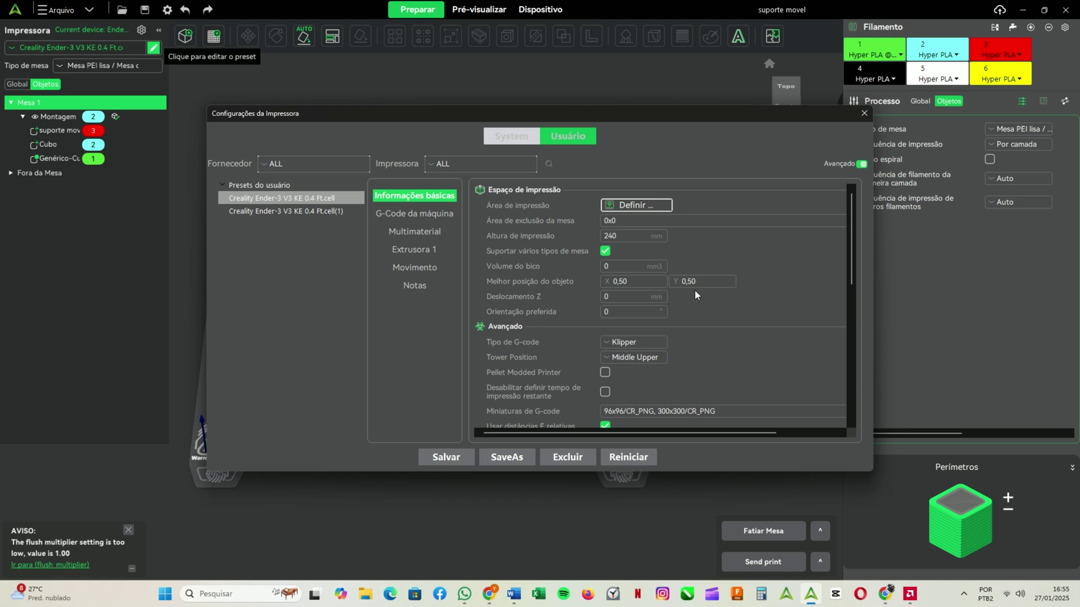
scroll(694, 293, down, 5)
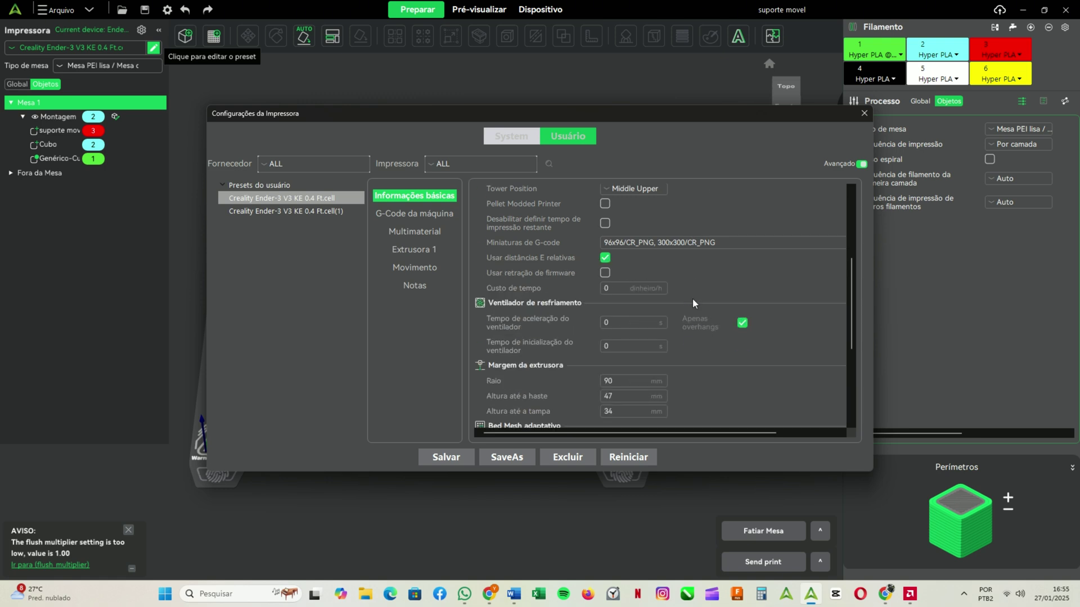
click(626, 289)
text(10)
click(701, 281)
scroll(639, 310, down, 4)
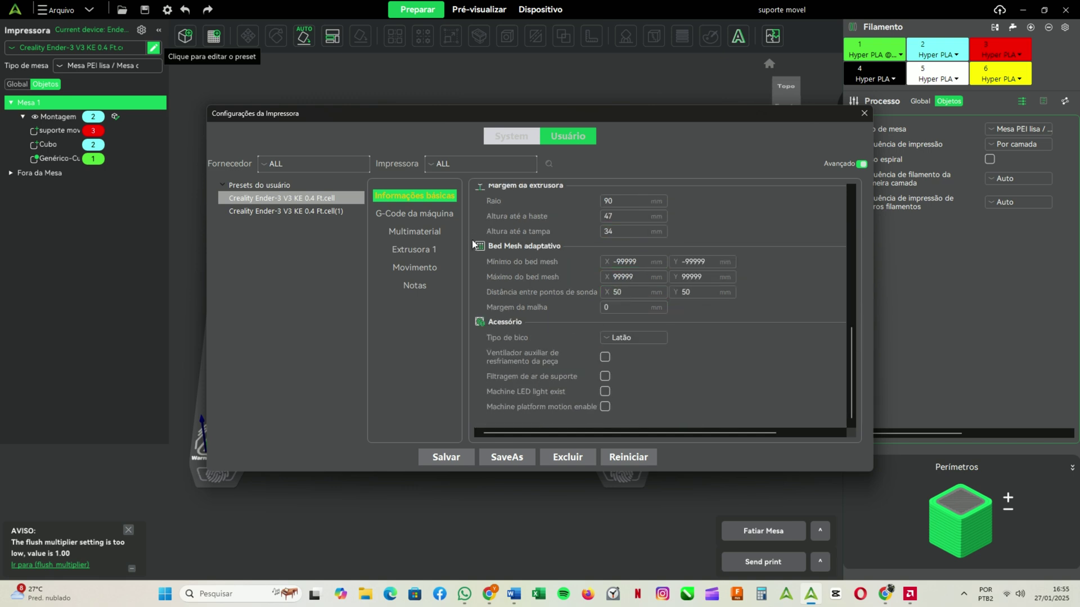
- Review the printer preset's machine G-code, especially the layer change, timelapse and filament change code
click(439, 215)
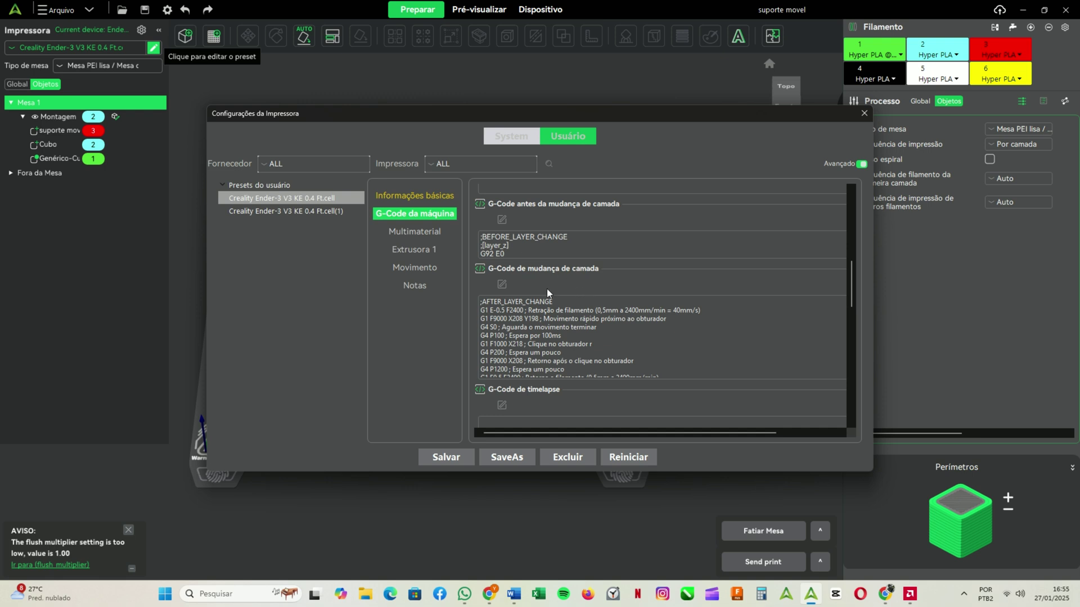
scroll(718, 291, down, 1)
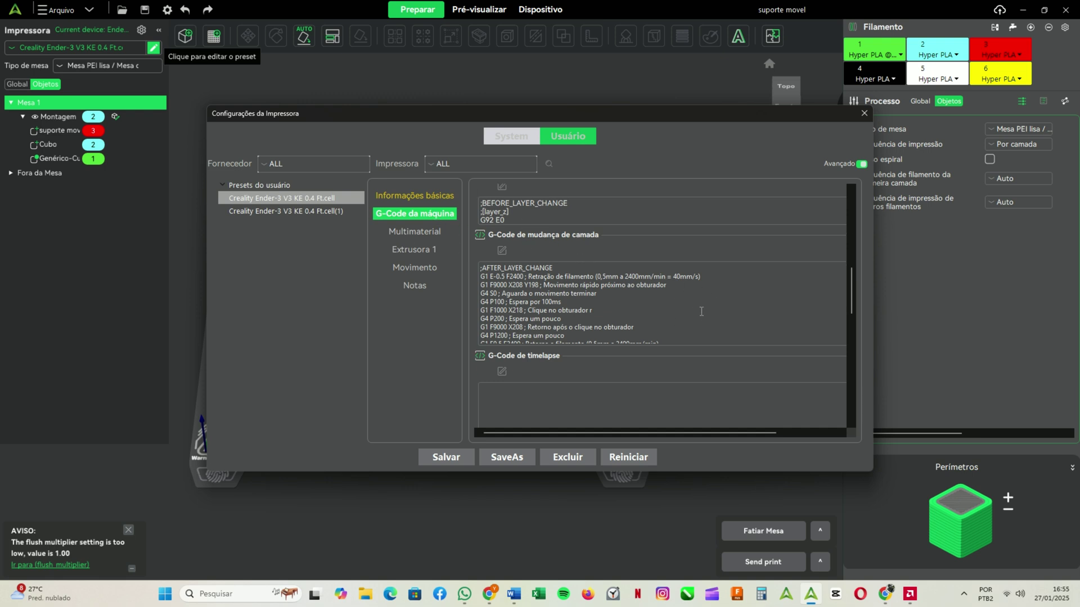
mouse_move(851, 291)
mouse_down()
mouse_move(855, 405)
mouse_move(852, 284)
mouse_up()
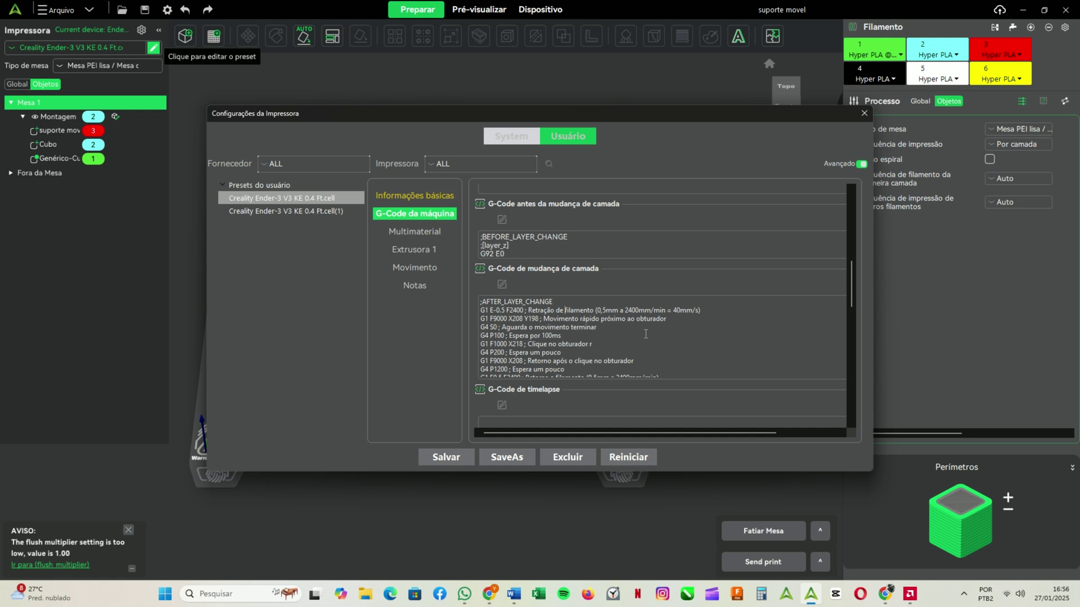
scroll(645, 334, down, 1)
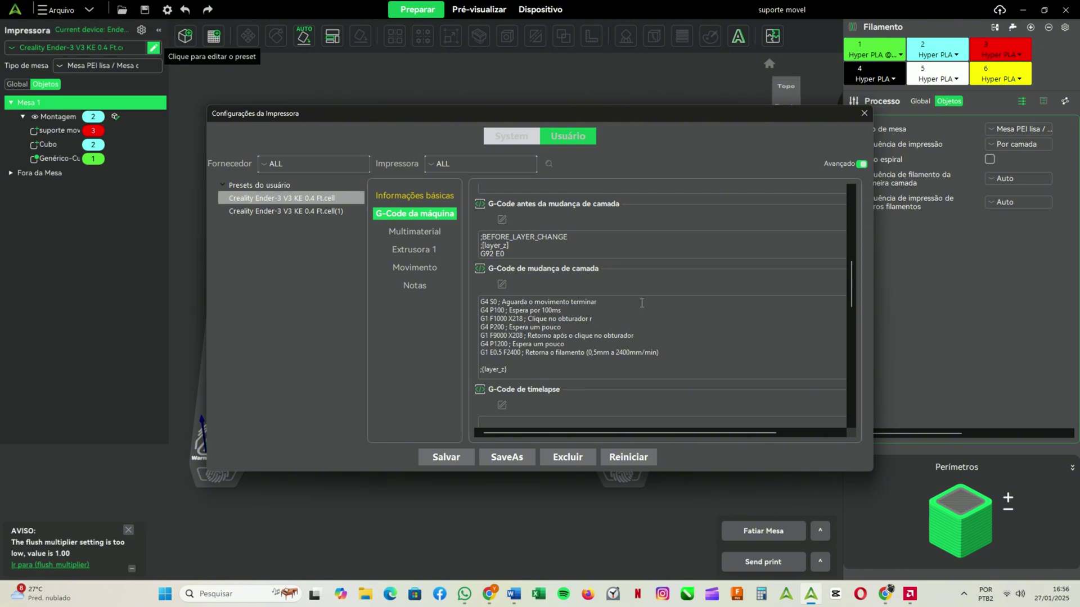
drag(851, 282, 851, 306)
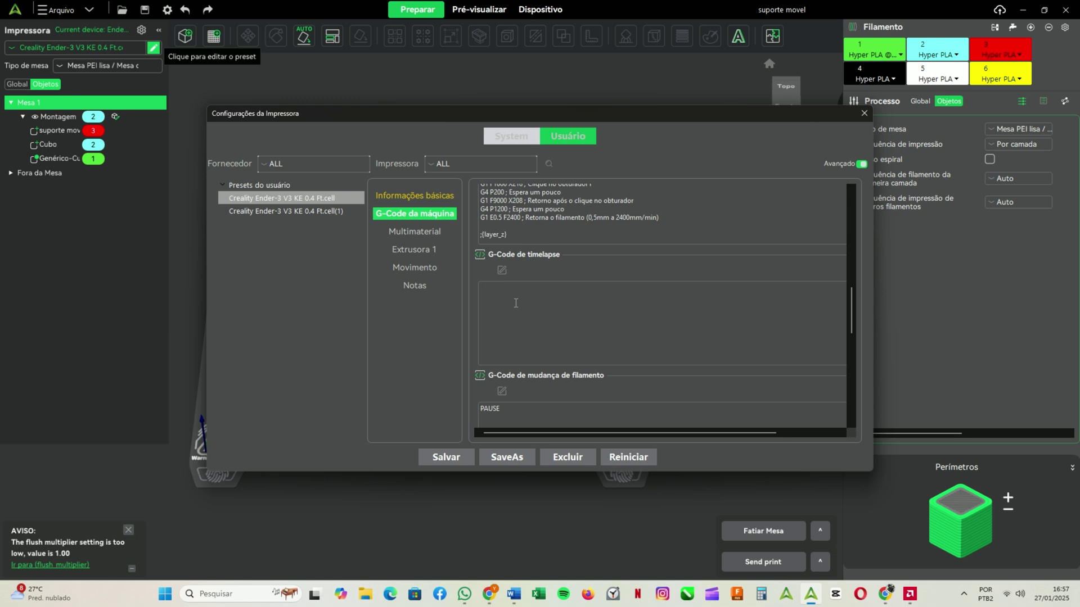
click(629, 338)
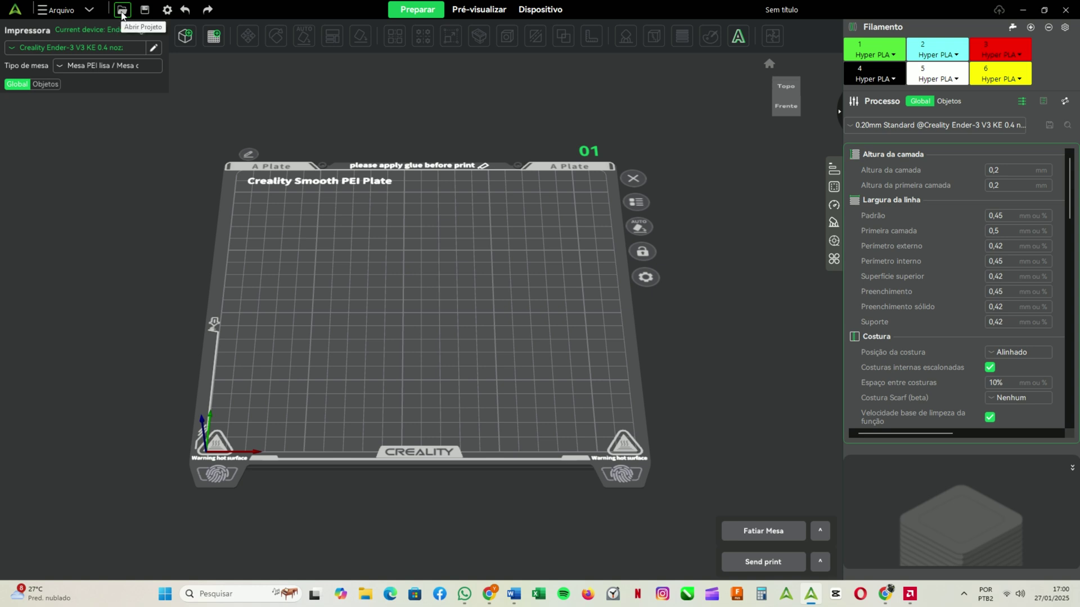
- Review the application preferences, including the available interface languages and the measurement units
click(167, 9)
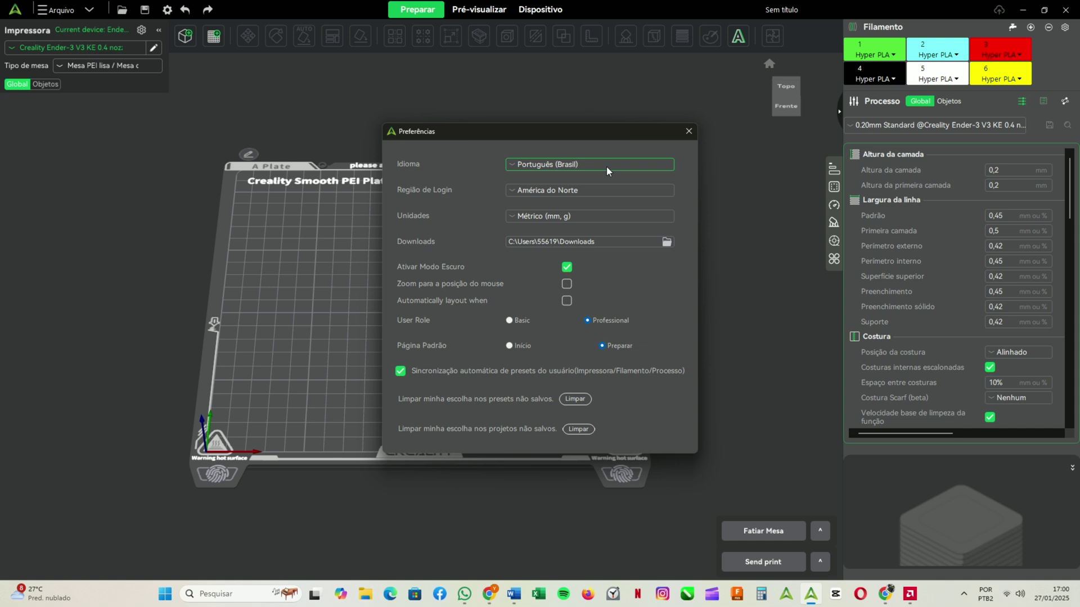
click(606, 166)
scroll(619, 311, down, 2)
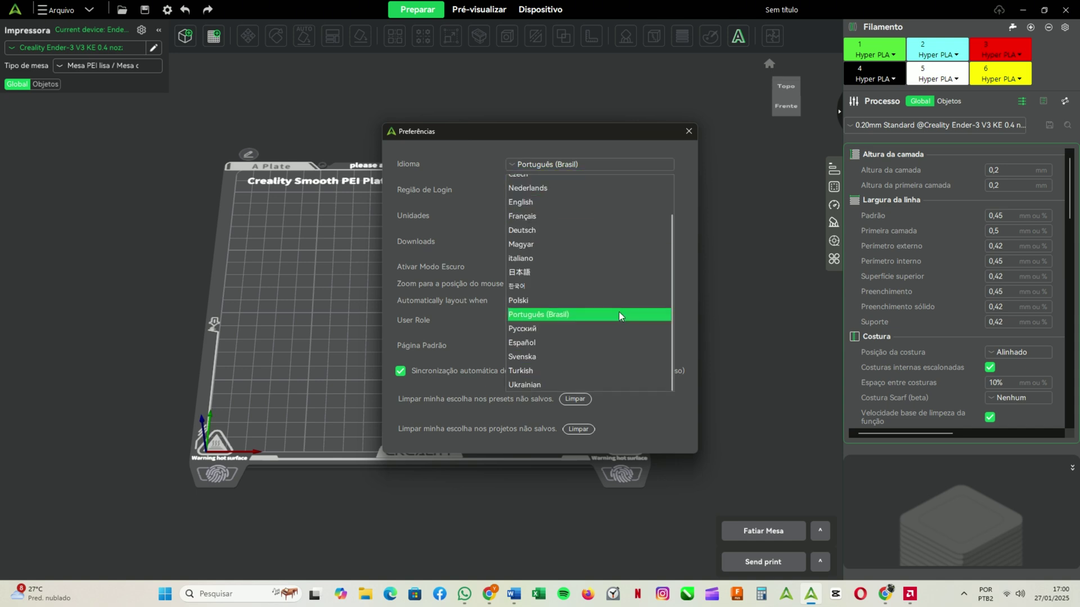
scroll(618, 311, up, 2)
click(628, 160)
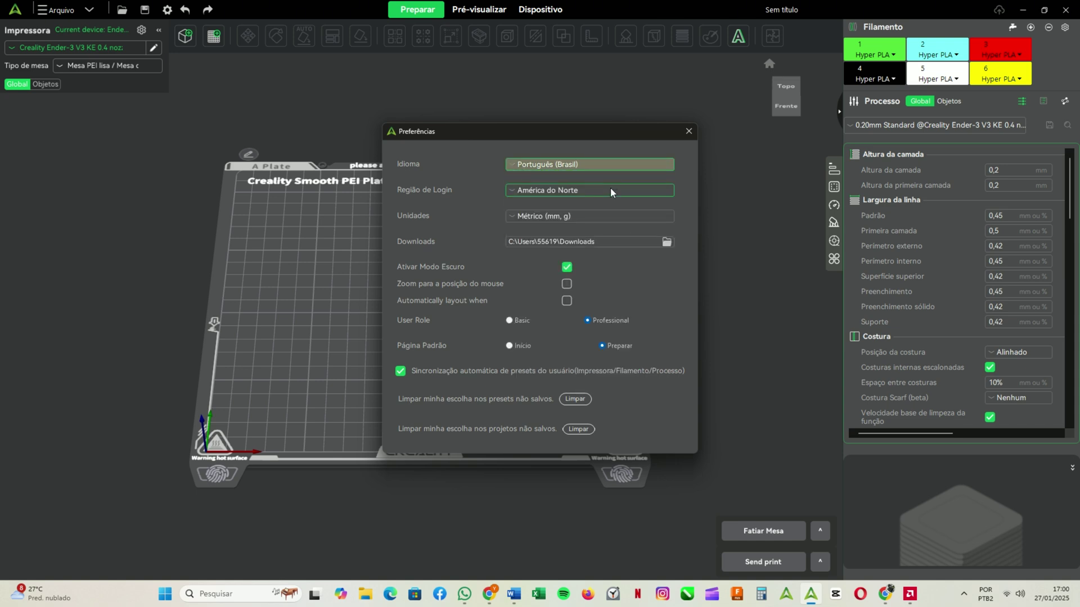
click(613, 219)
click(612, 220)
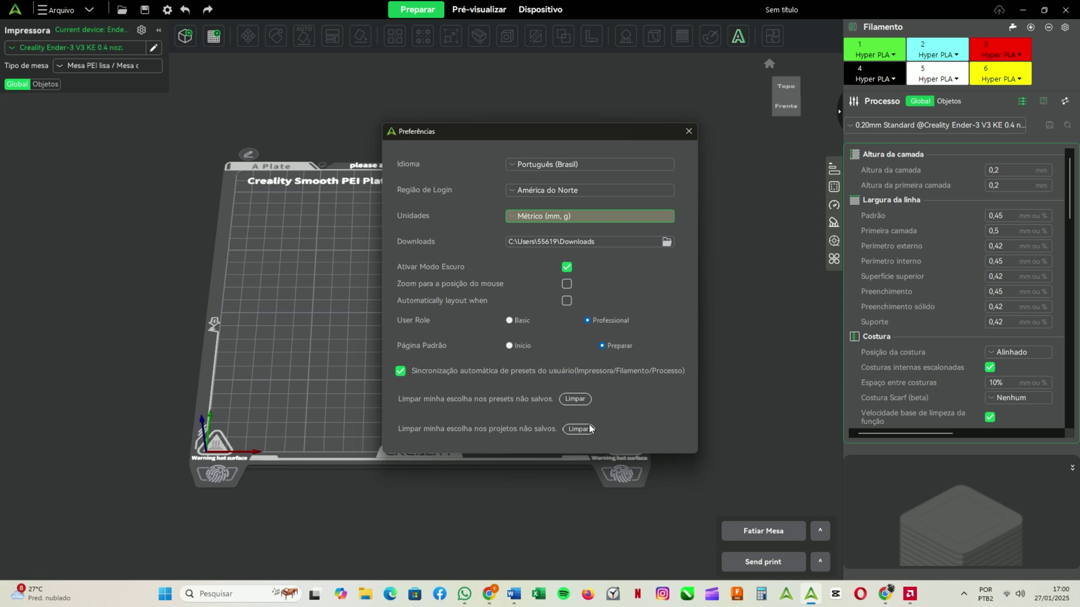
click(688, 131)
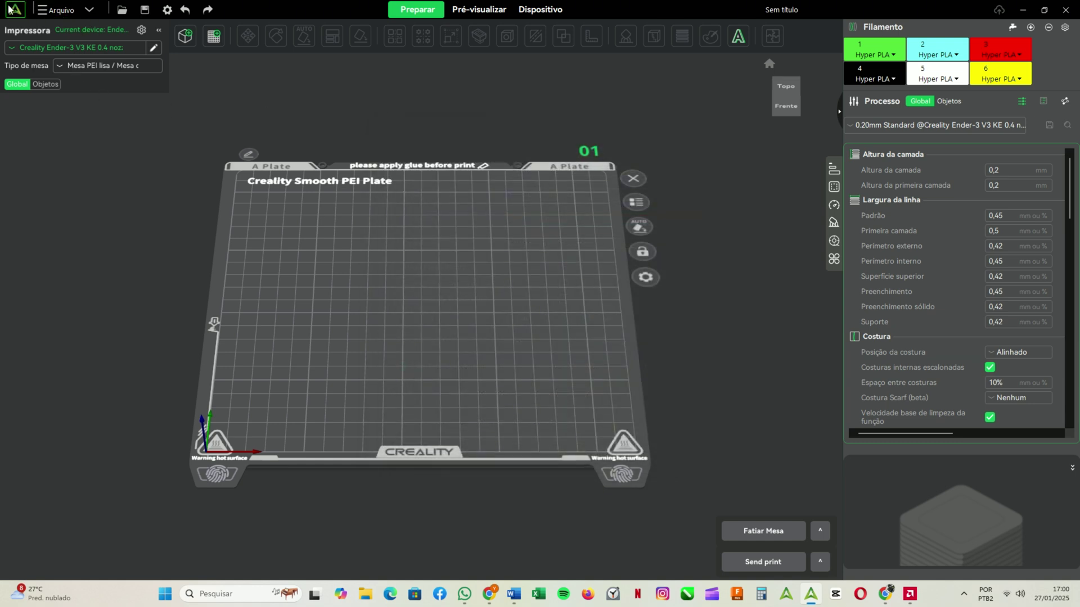
- Generate a PLA temperature calibration tower running from 230 °C down to 190 °C
click(66, 12)
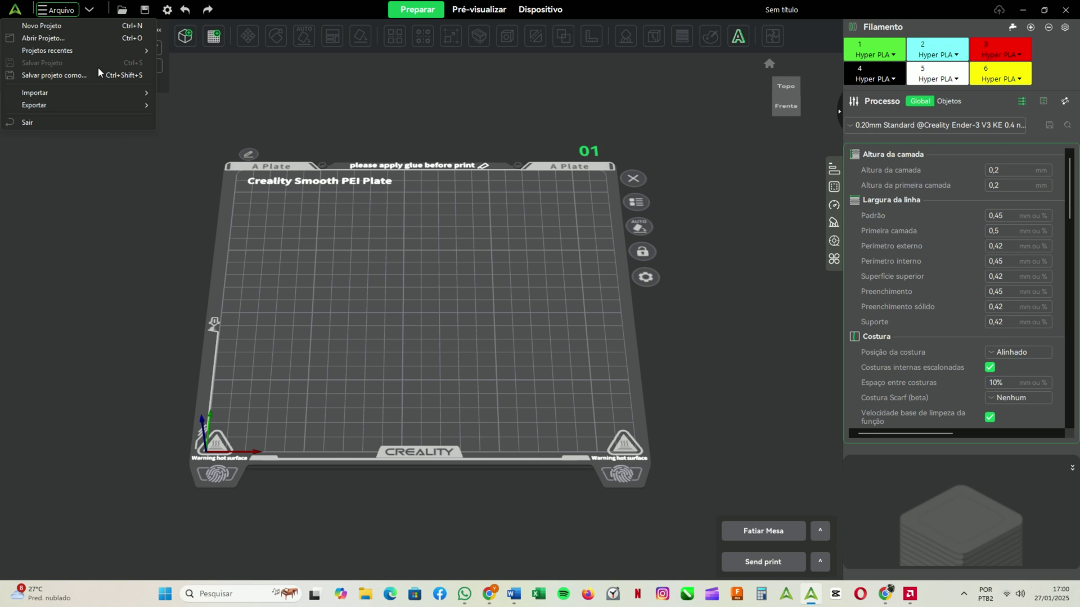
click(91, 10)
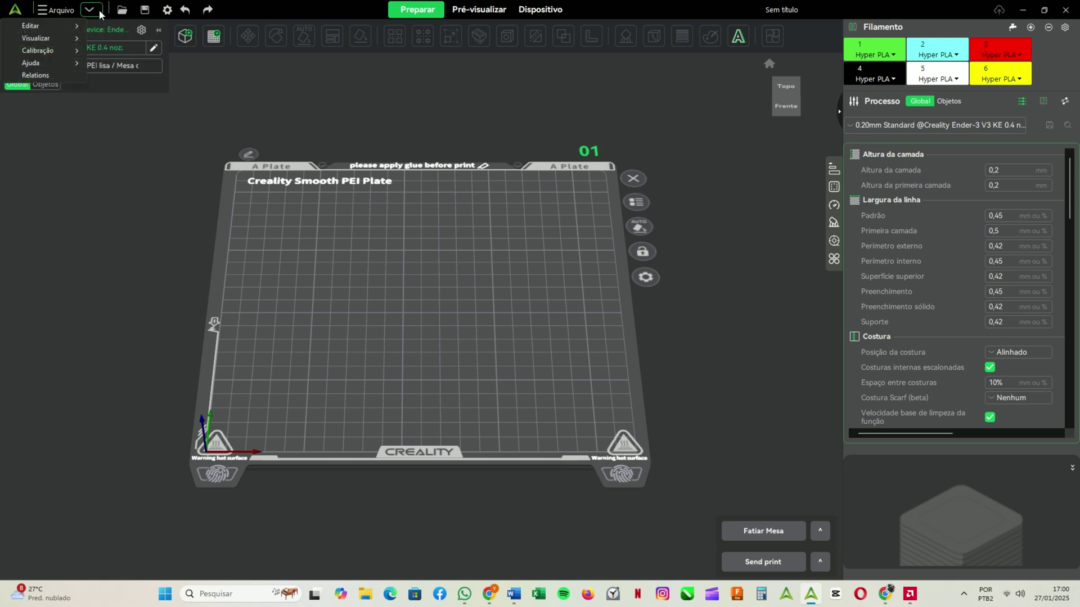
mouse_move(68, 26)
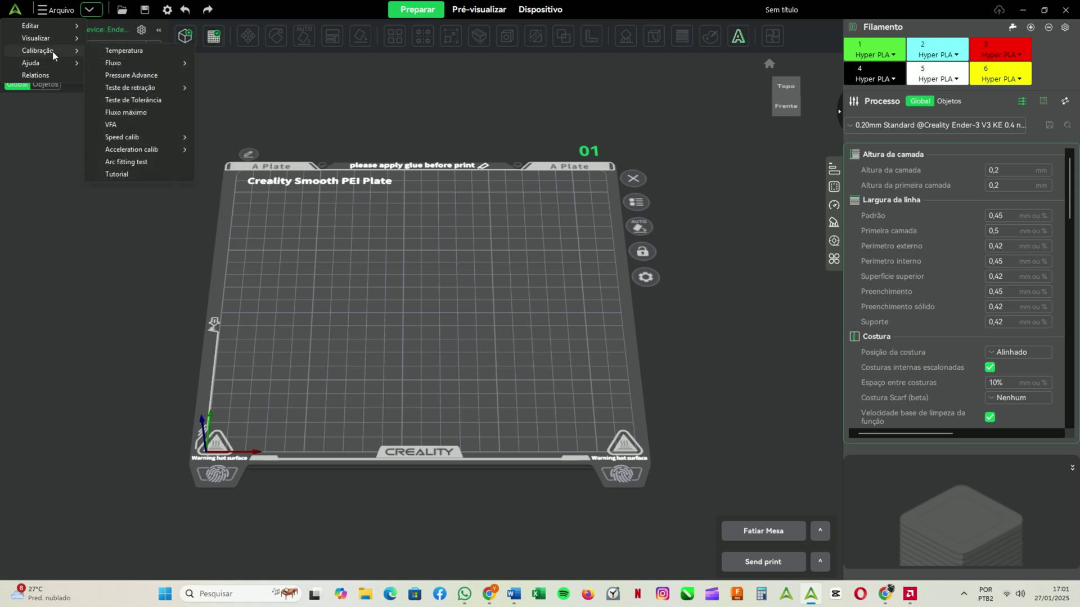
click(140, 50)
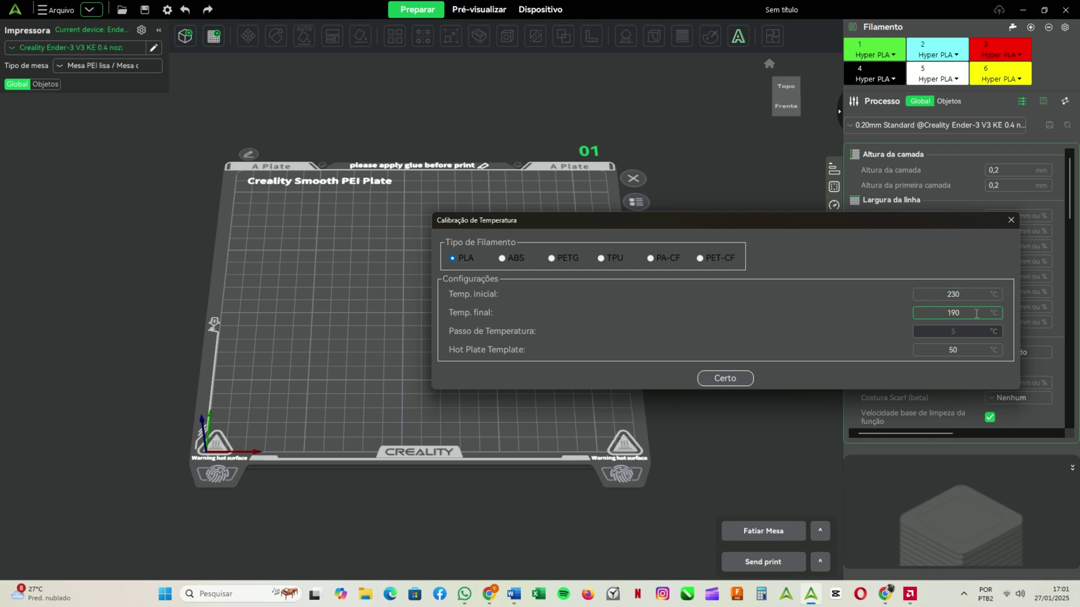
click(741, 379)
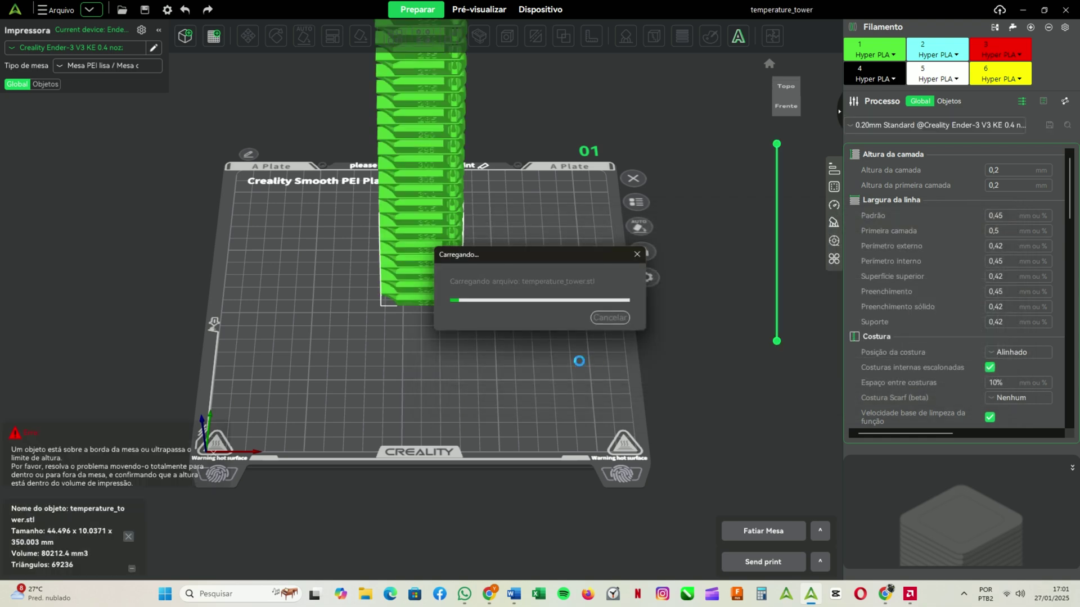
drag(433, 288, 374, 326)
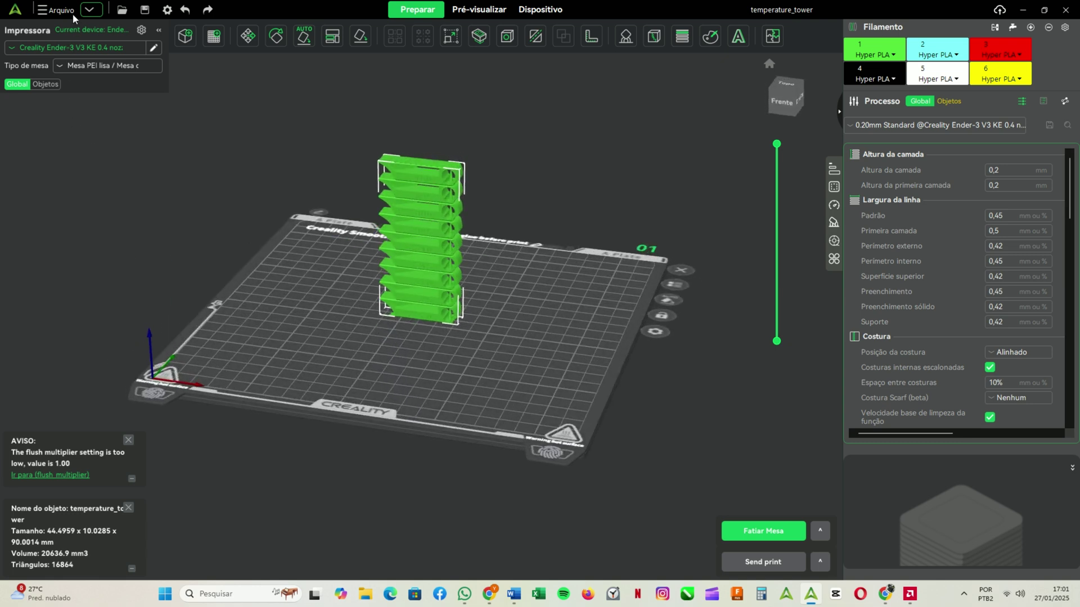
click(89, 10)
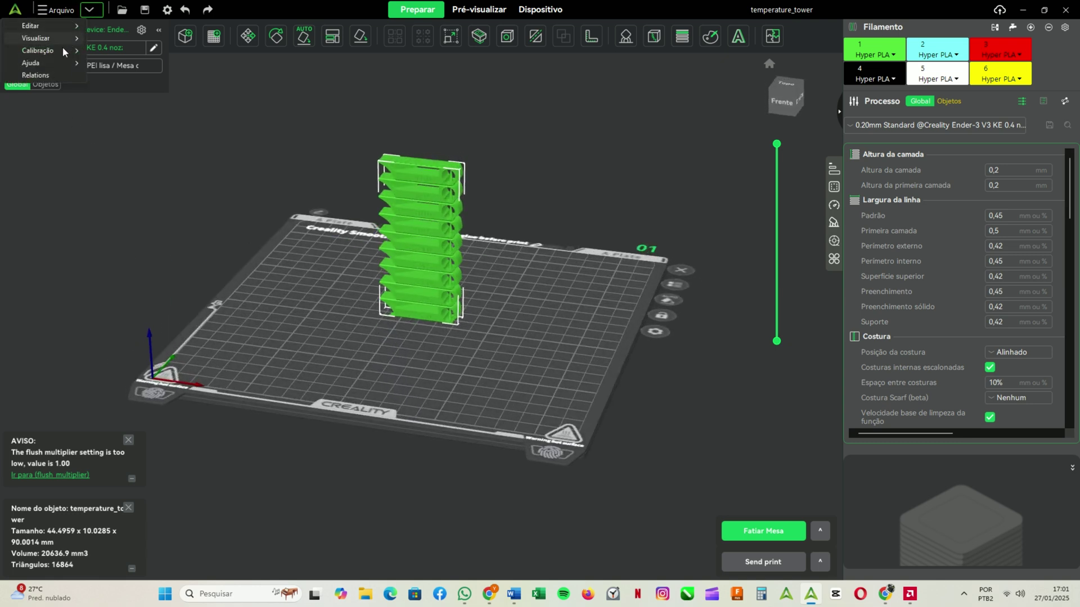
mouse_move(62, 48)
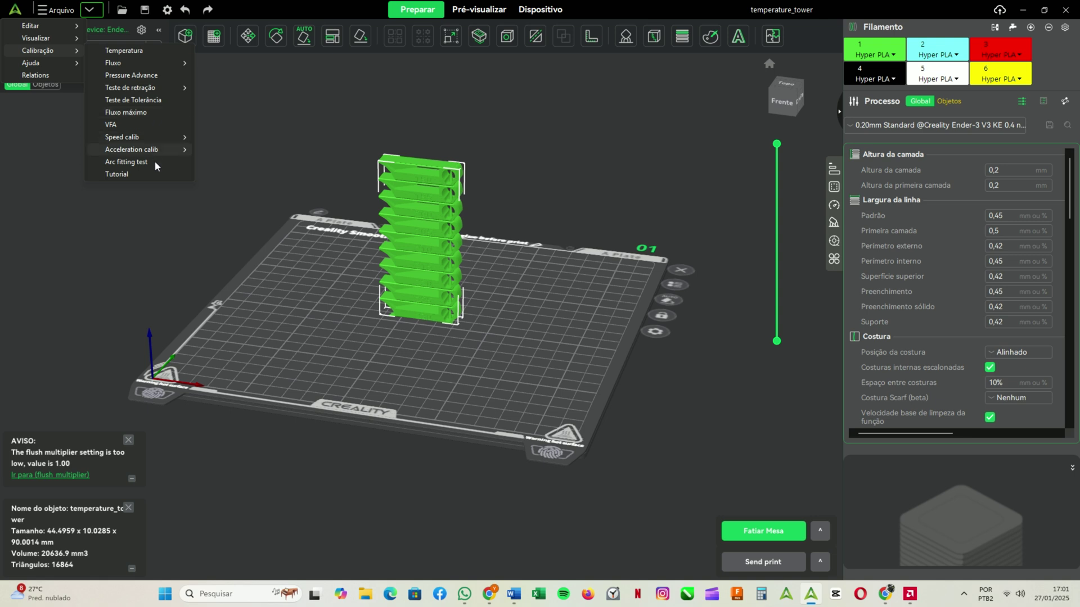
- Slice the temperature tower plate and view its preview coloured by filament and by speed
mouse_move(164, 142)
drag(568, 368, 557, 395)
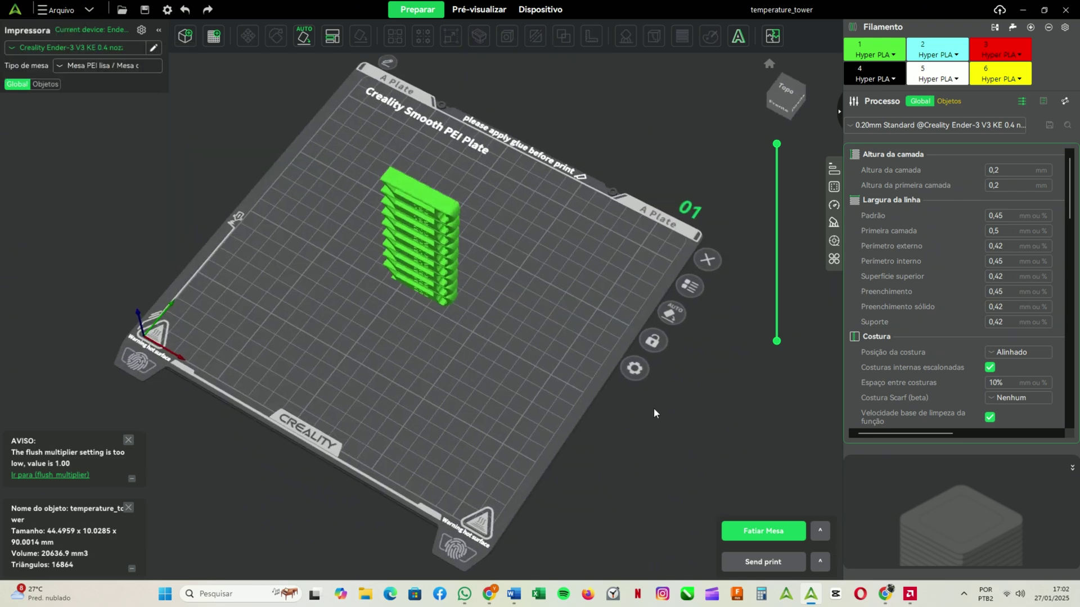
click(783, 539)
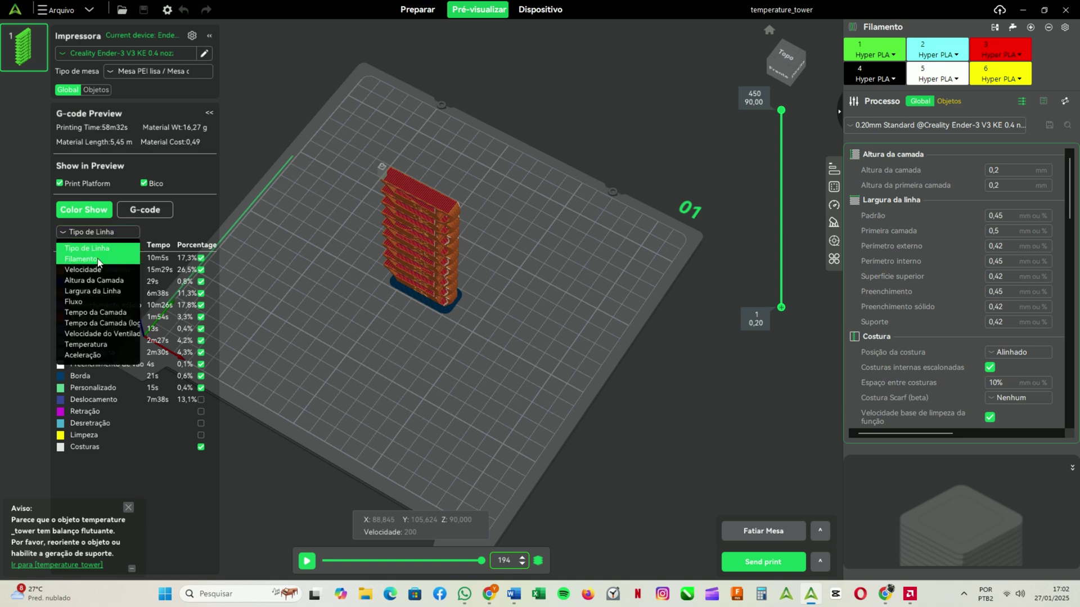
click(98, 260)
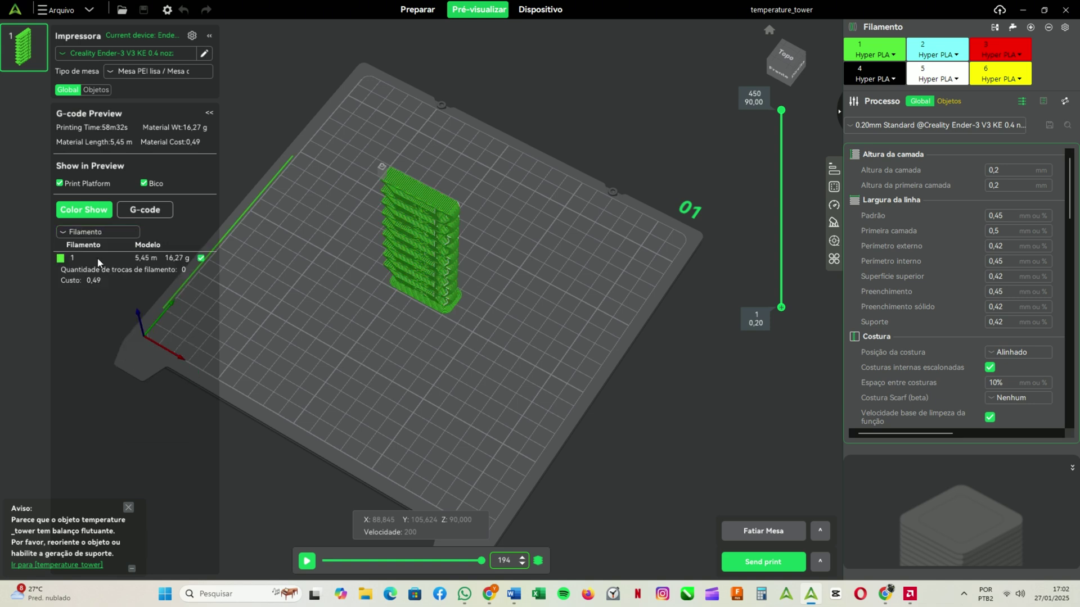
click(105, 234)
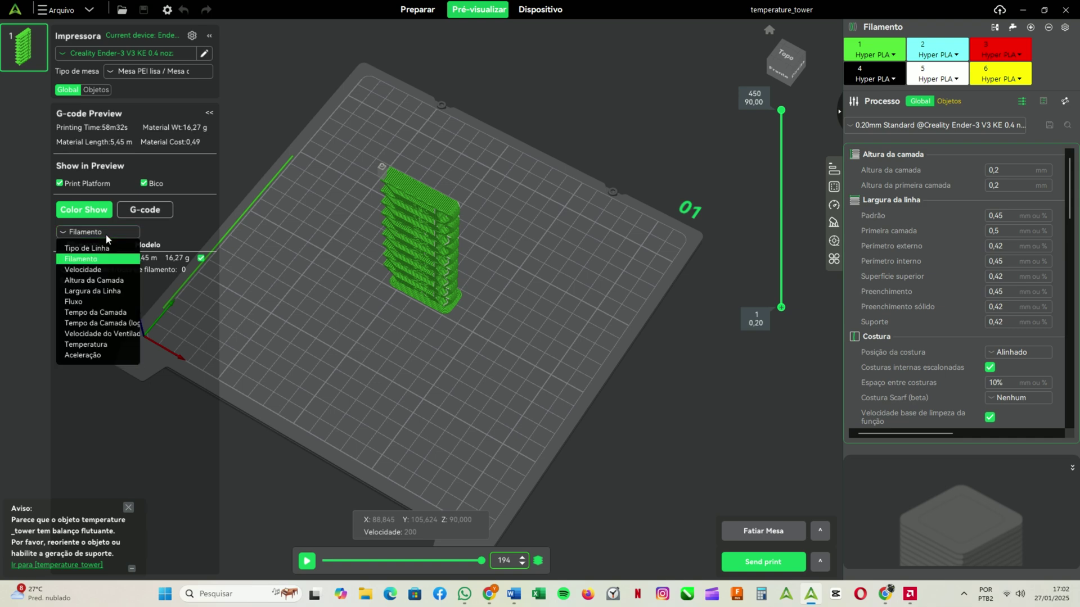
click(104, 268)
key(1)
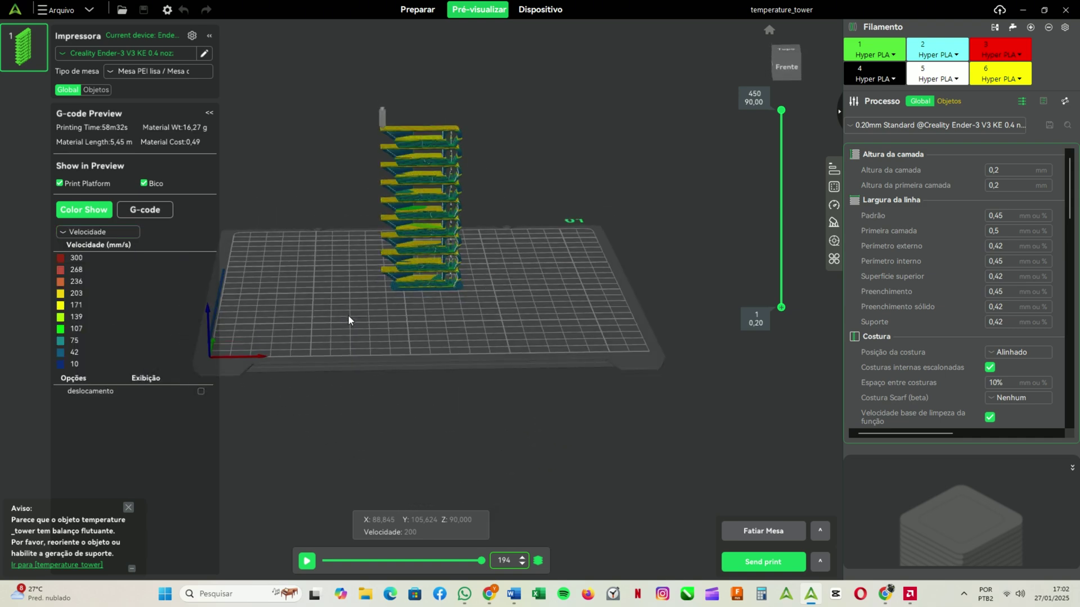
- Colour the sliced preview by temperature and inspect the tower's temperature bands from several sides
click(106, 232)
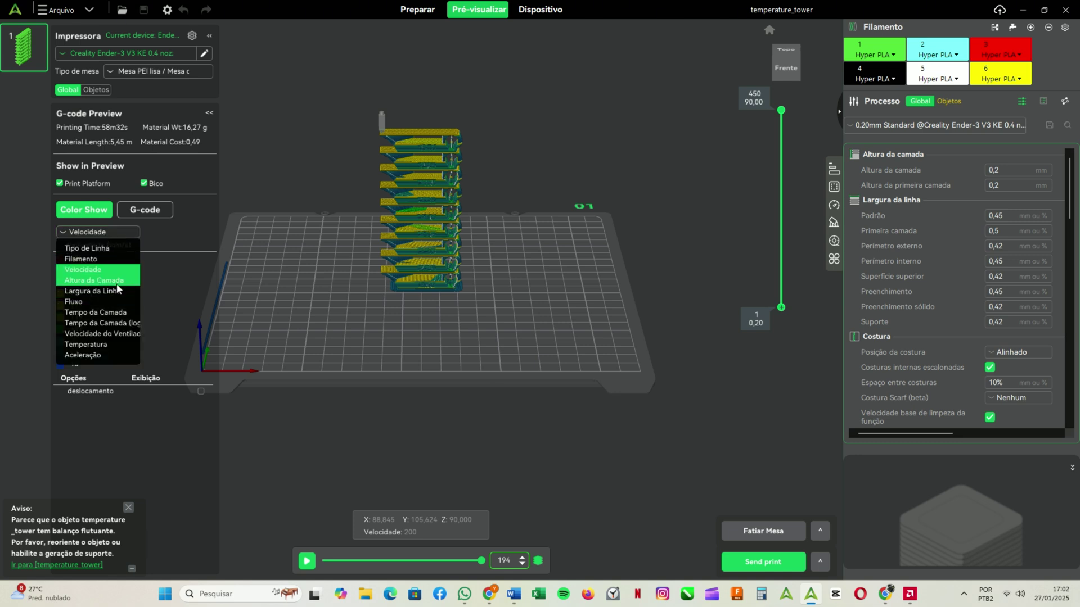
click(102, 346)
drag(505, 304, 371, 296)
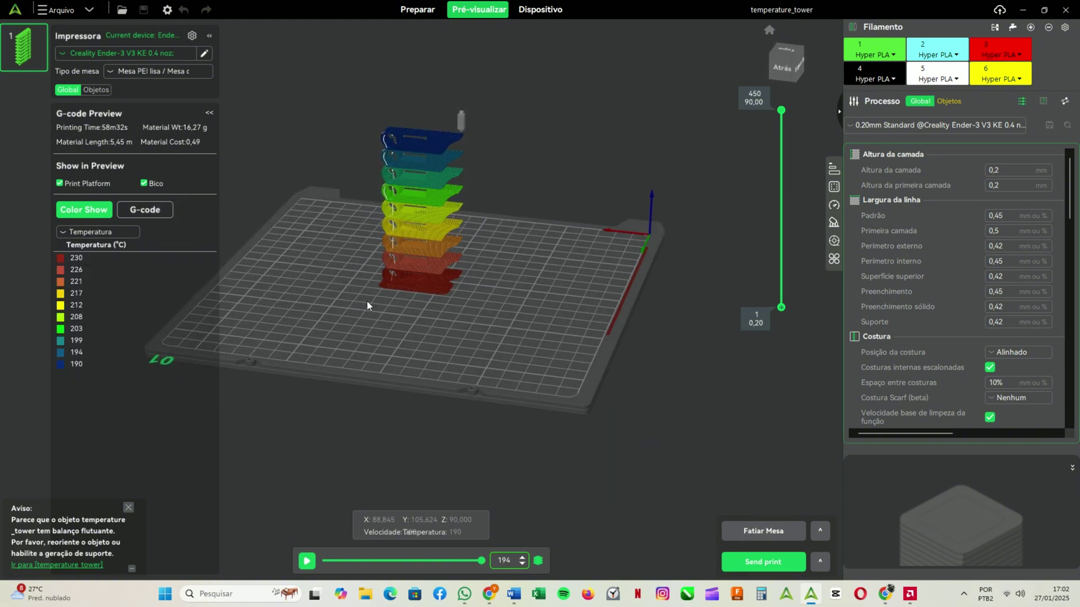
scroll(447, 280, up, 5)
drag(539, 196, 447, 401)
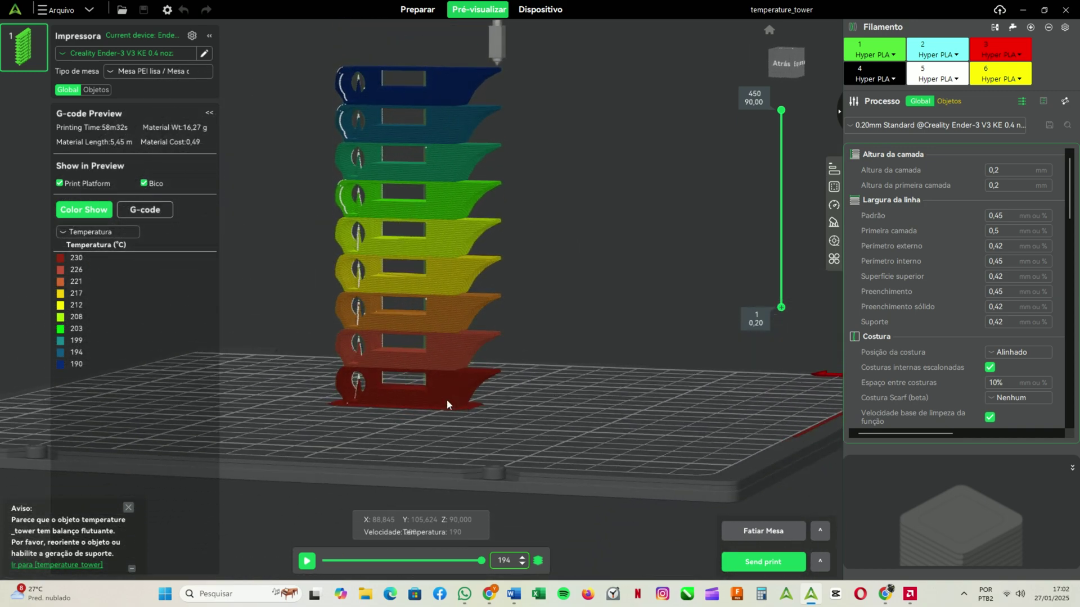
drag(472, 277, 433, 344)
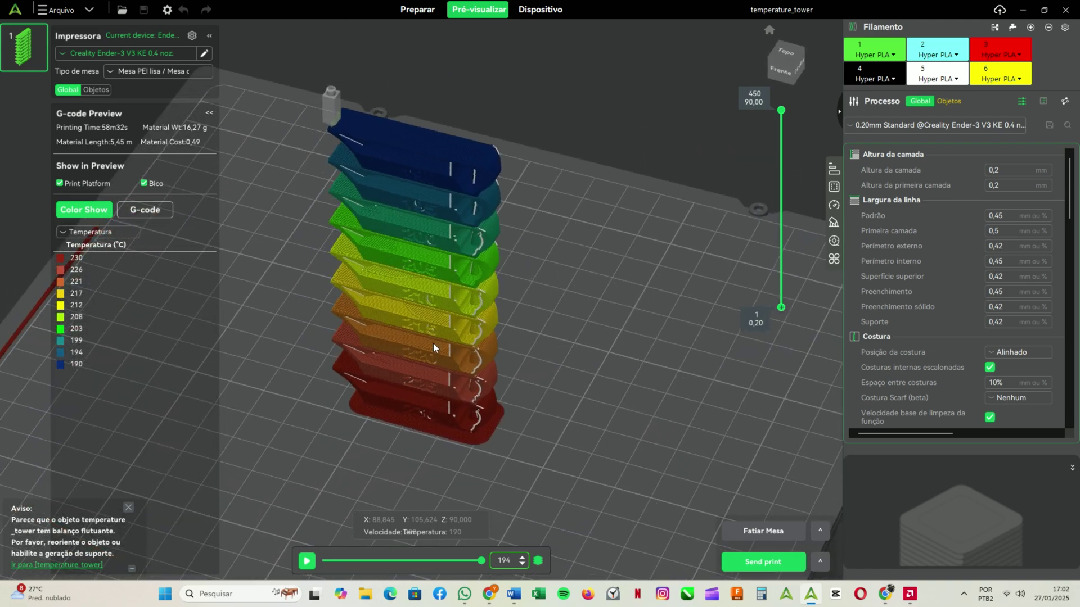
- Show travel moves in the line type preview and limit the displayed layers to layer 253
click(107, 231)
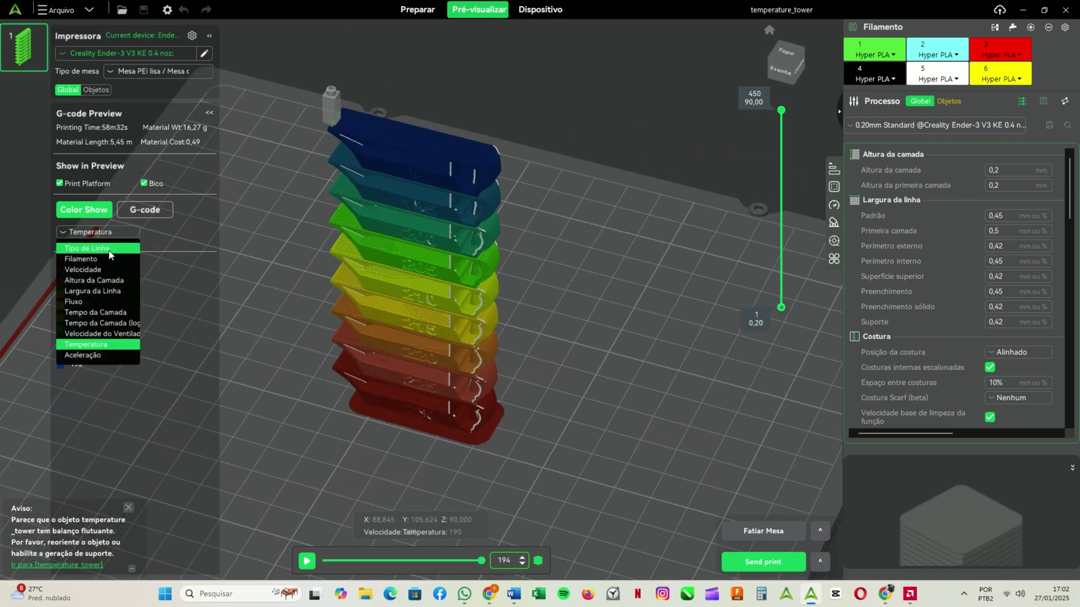
click(109, 251)
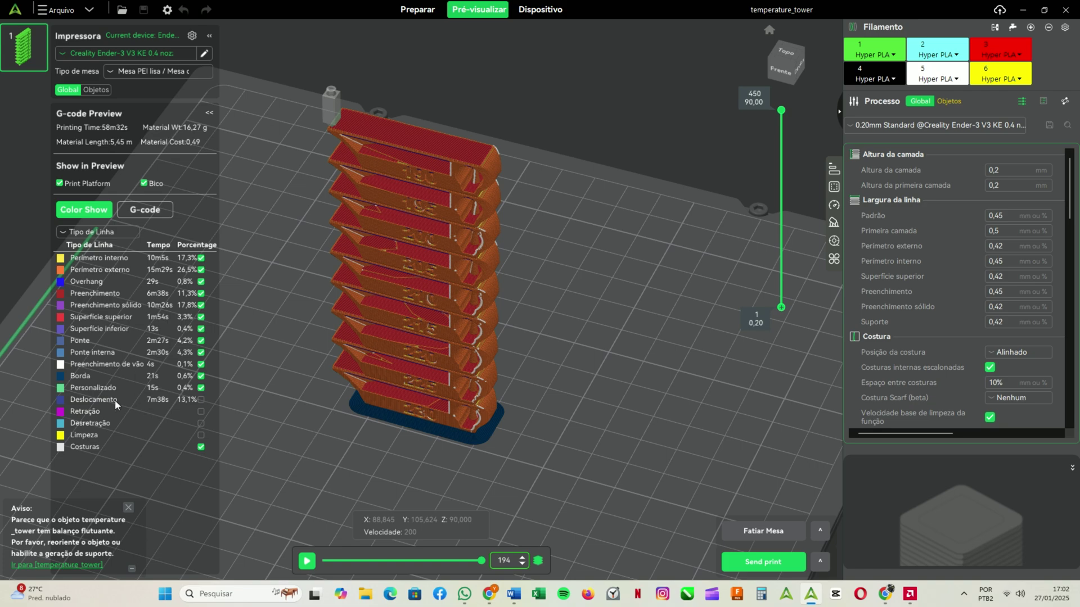
click(201, 400)
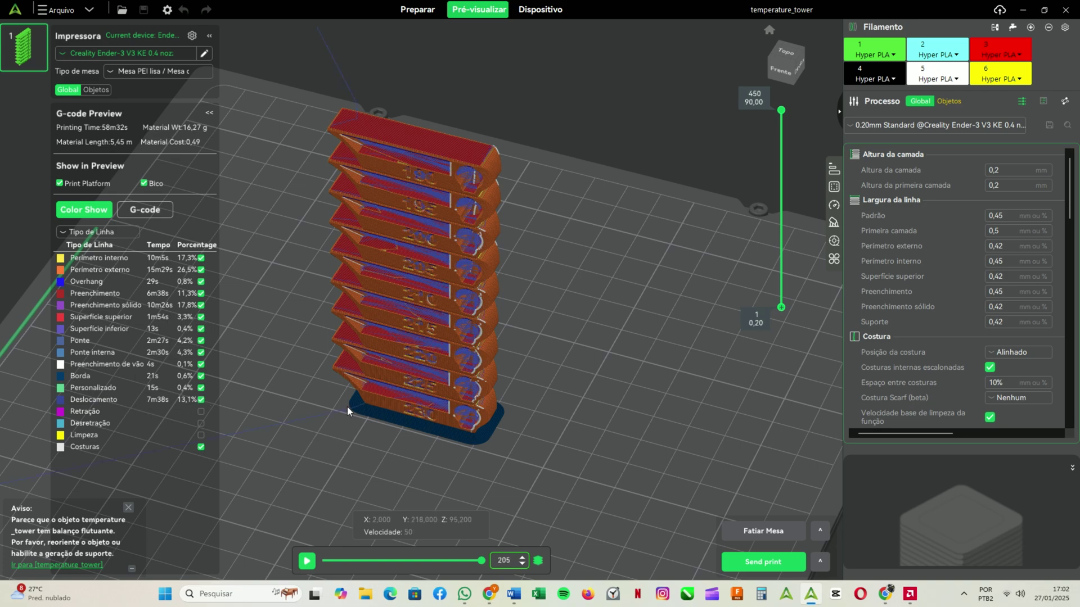
drag(346, 407, 401, 450)
mouse_move(481, 560)
mouse_down()
mouse_move(332, 562)
mouse_move(456, 562)
mouse_move(397, 565)
mouse_up()
drag(781, 112, 781, 195)
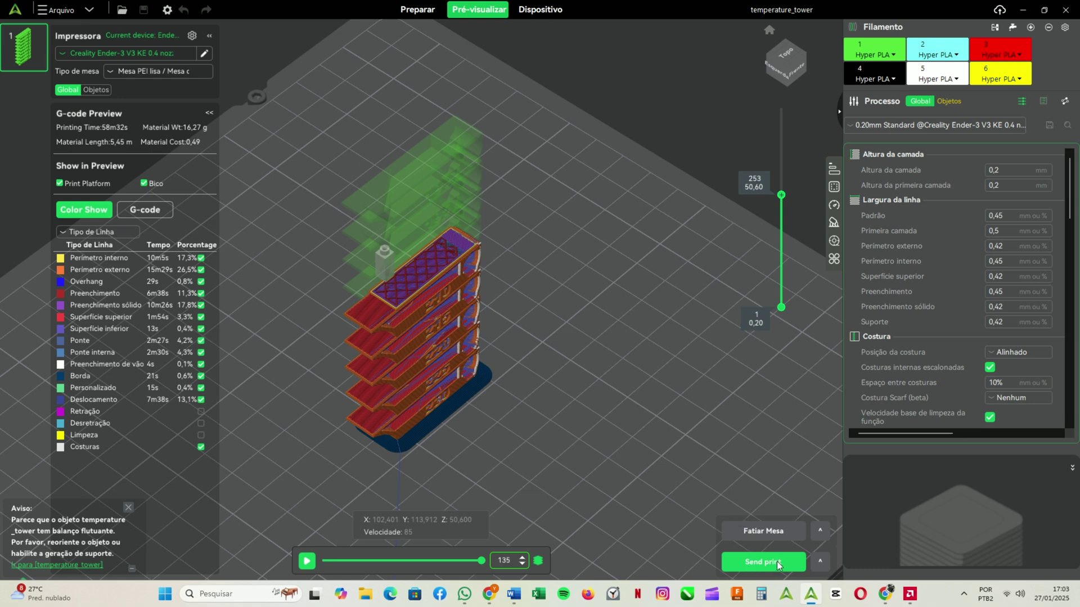
- Send the sliced temperature tower to the Ender-3 V3 KE on the local network and start printing it
click(820, 563)
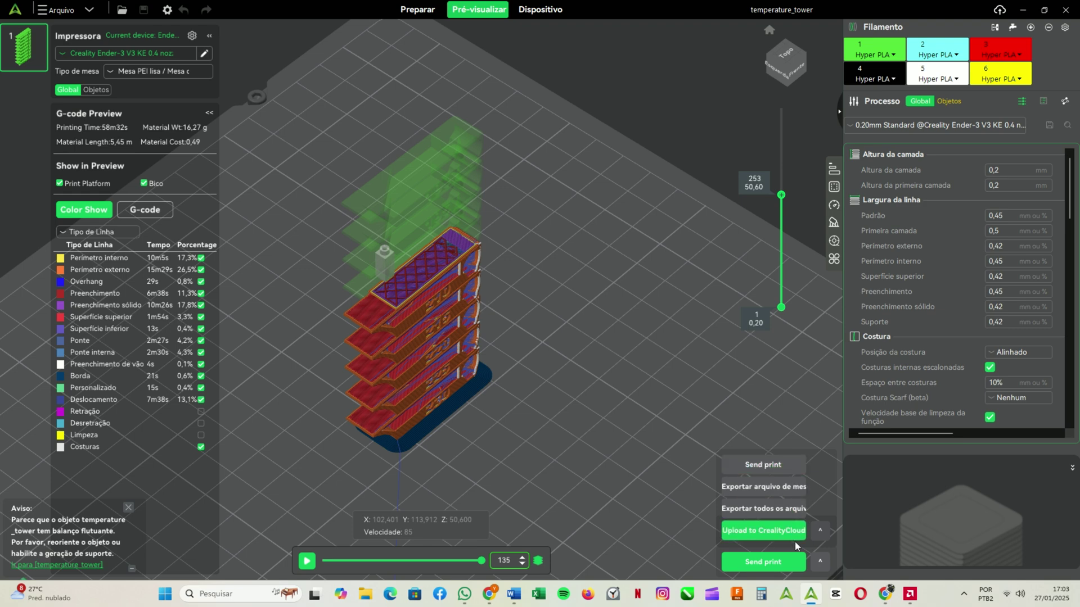
click(777, 564)
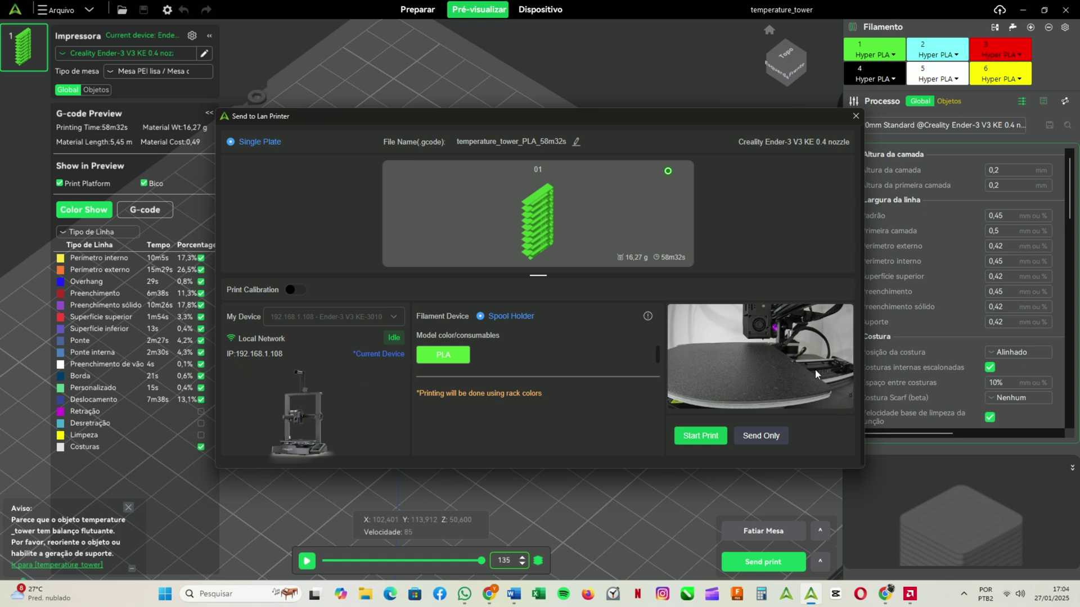
click(761, 437)
click(709, 438)
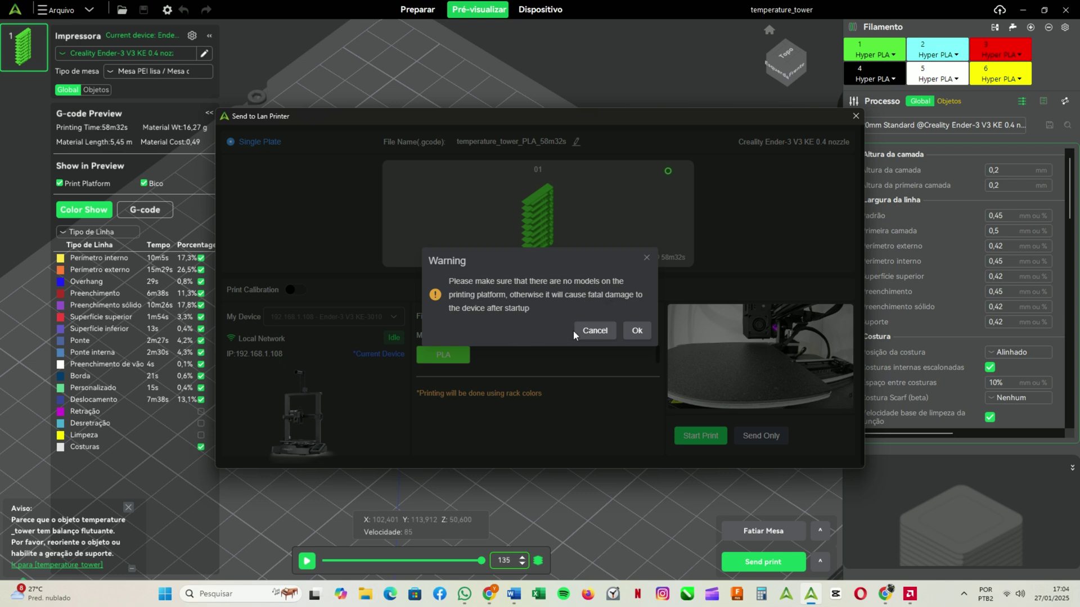
click(636, 333)
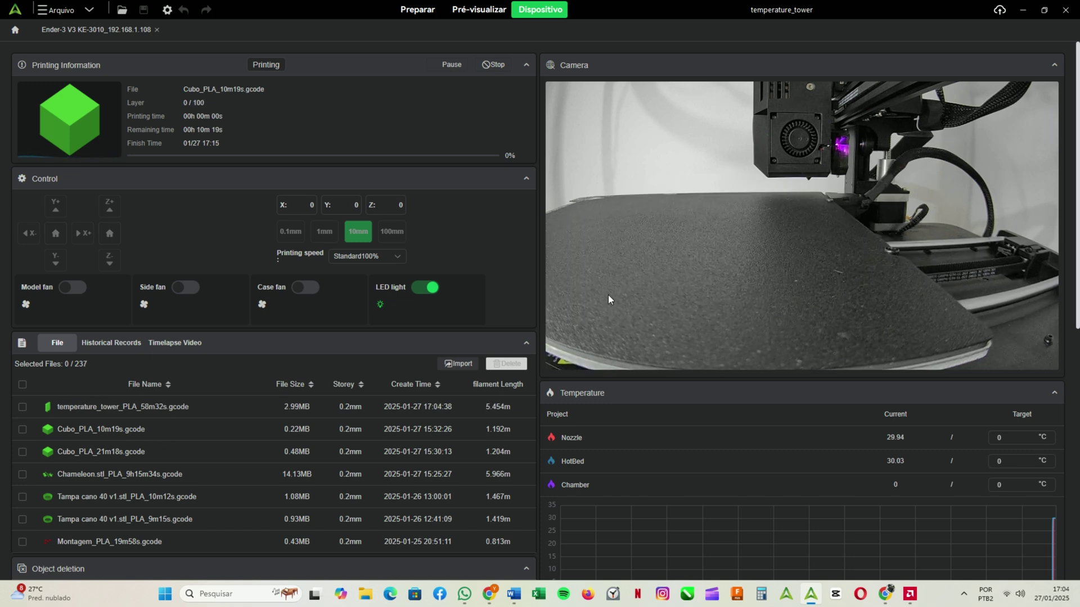
- Stop the running print and review the printer's stored files and temperature chart
click(494, 64)
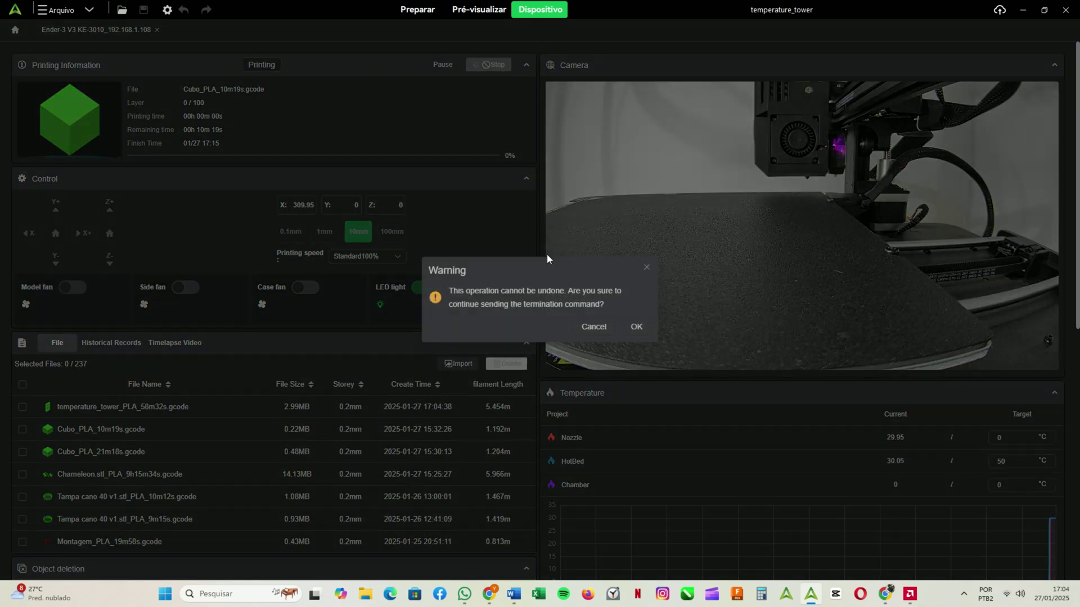
click(636, 327)
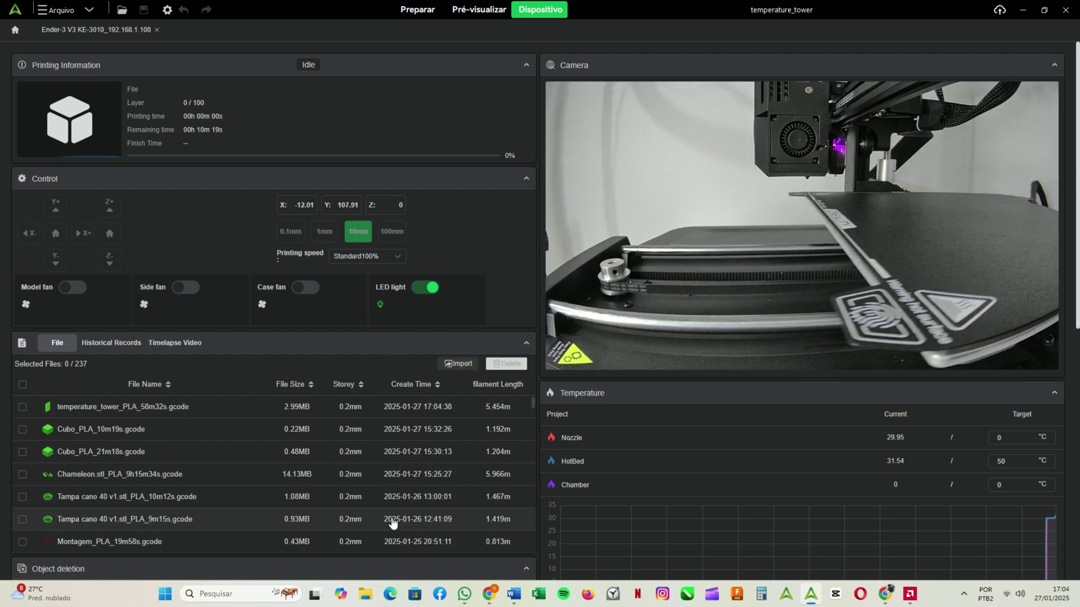
scroll(846, 471, down, 4)
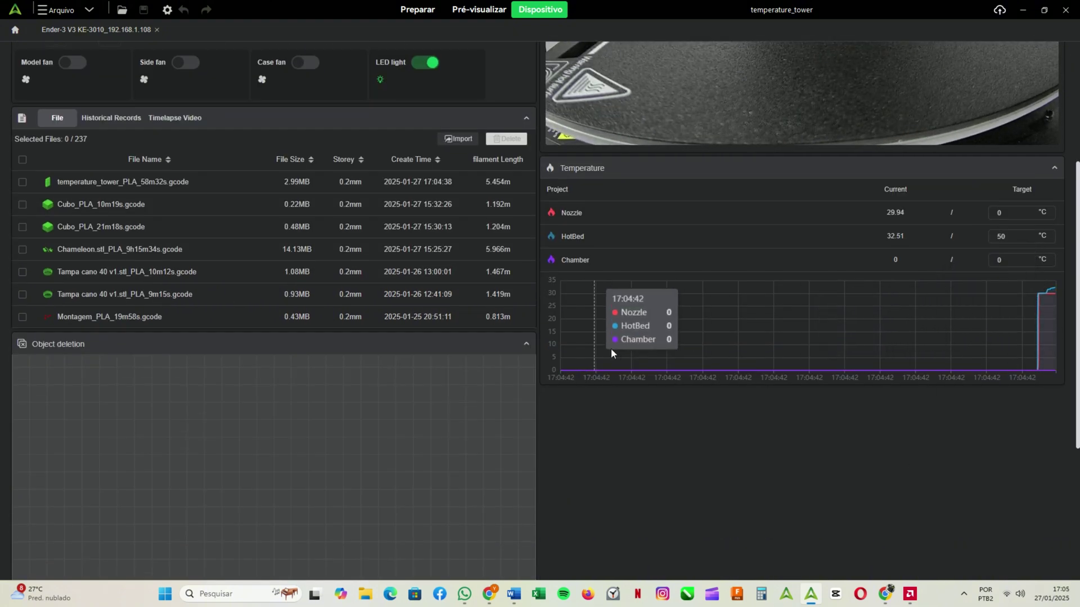
scroll(640, 386, up, 4)
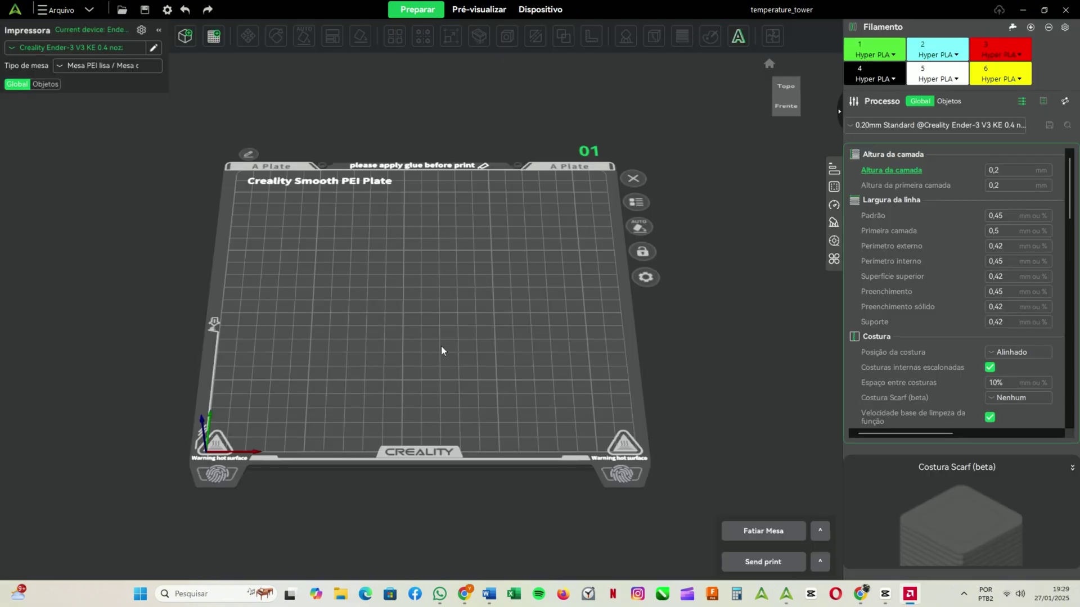
- Add a 3DBenchy test primitive to the empty plate
right_click(433, 308)
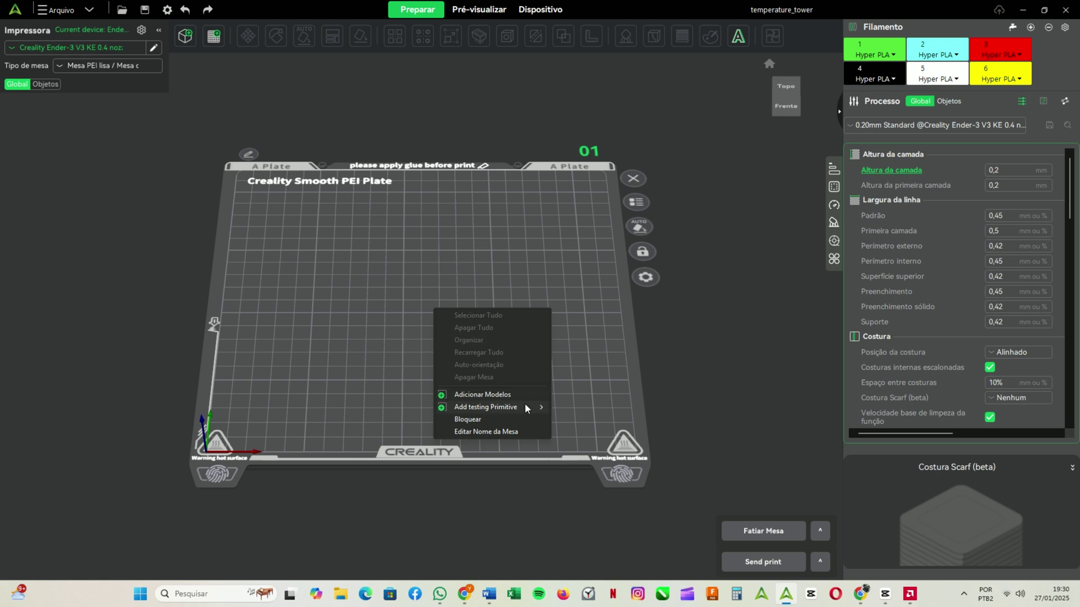
mouse_move(533, 406)
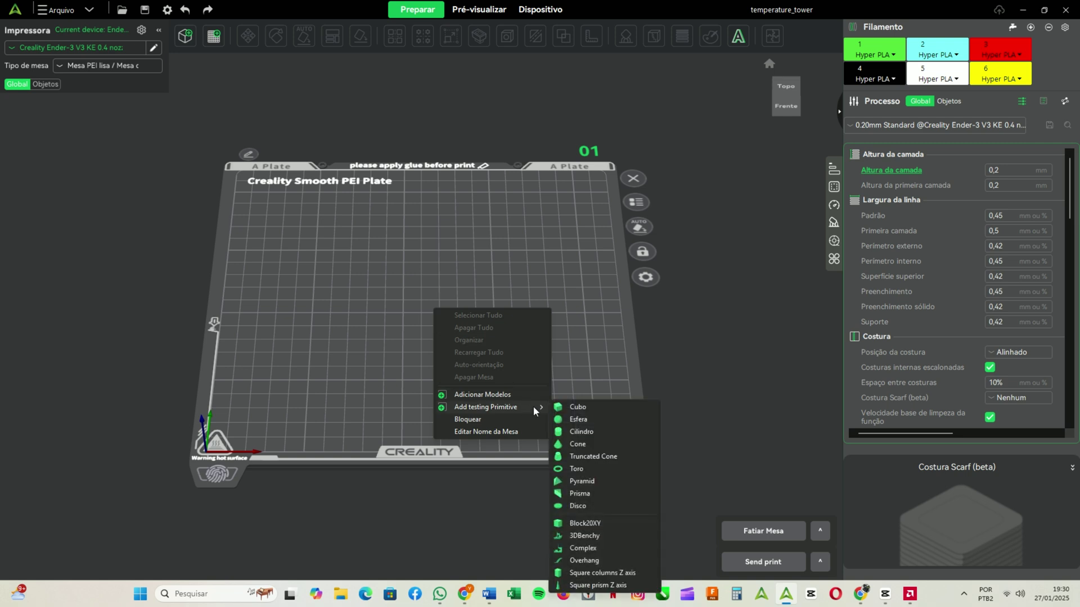
click(611, 535)
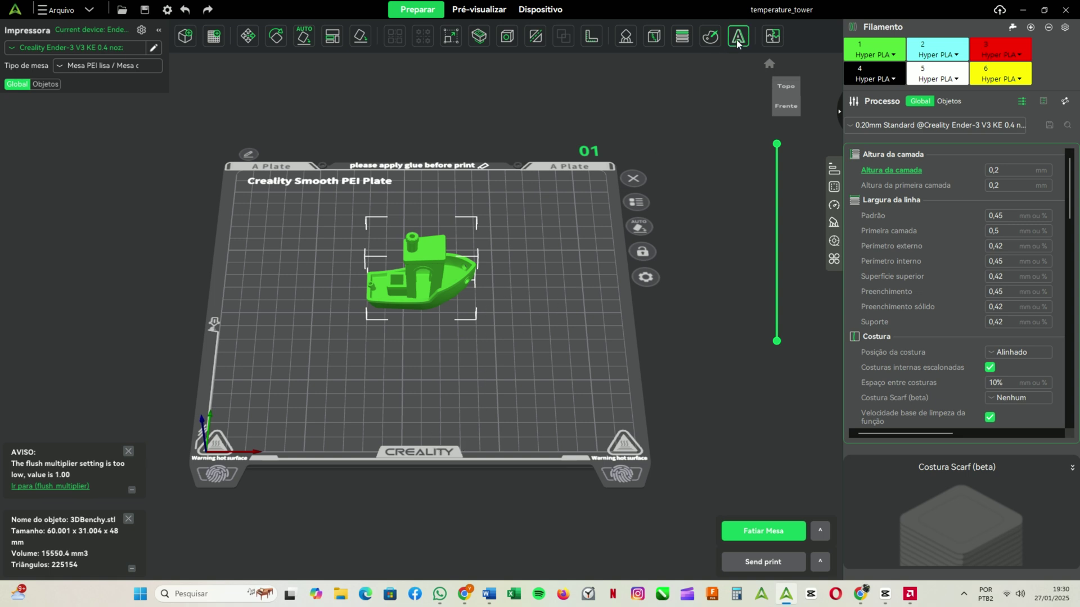
- Start colour painting on the 3DBenchy and brush light blue filament 2 freehand onto the cabin roof and chimney rim
click(710, 36)
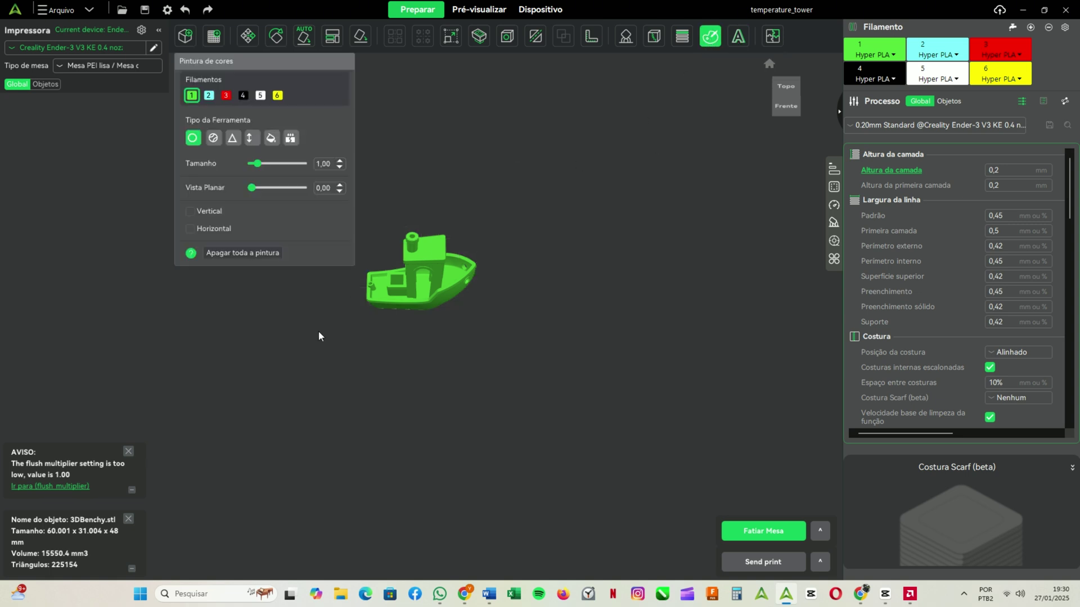
scroll(424, 286, up, 5)
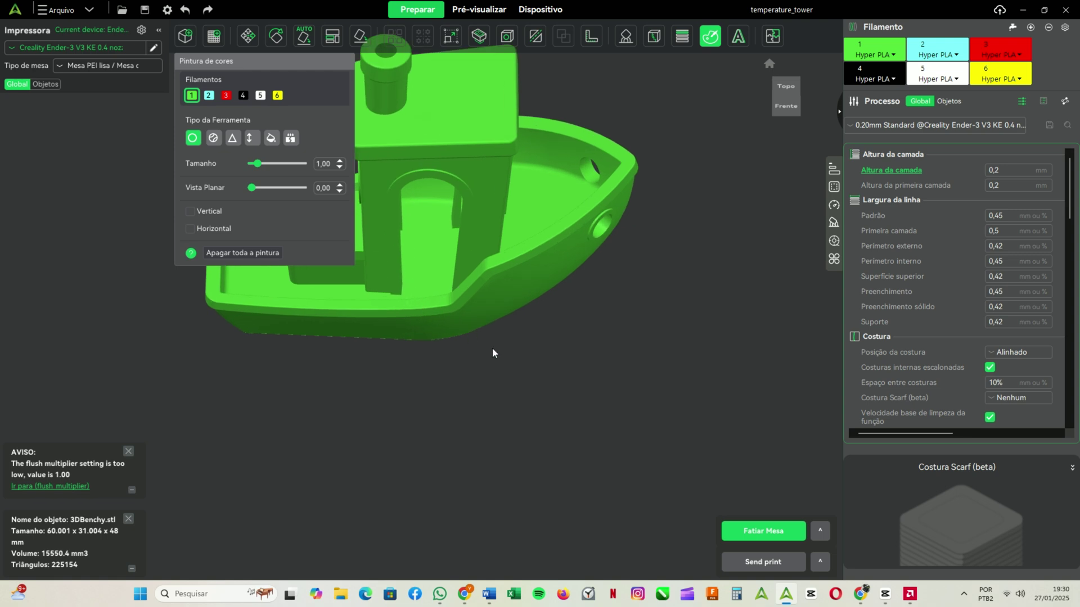
drag(493, 352, 540, 248)
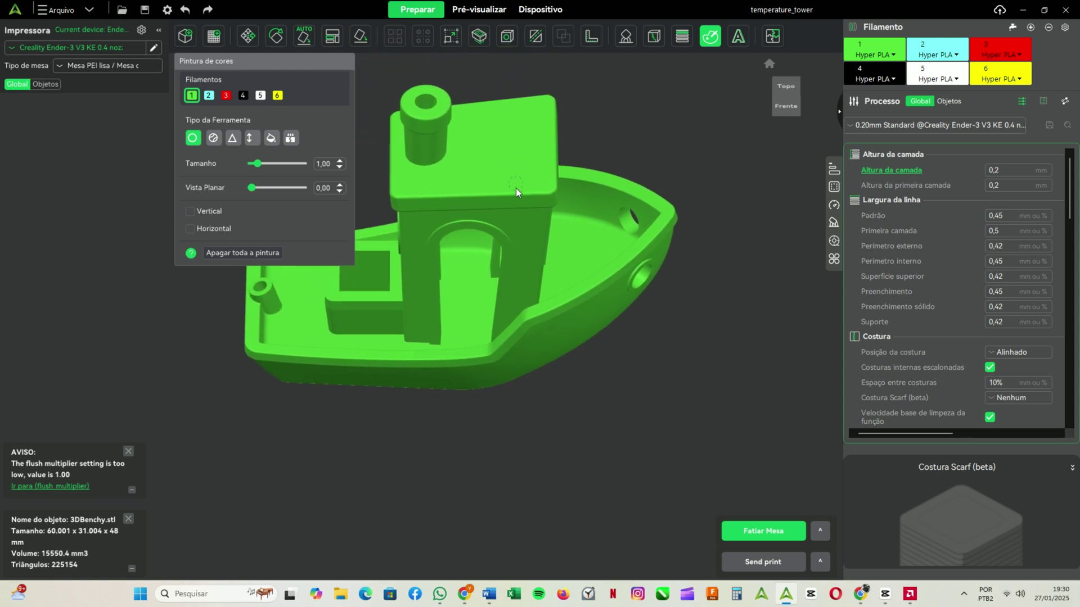
click(209, 95)
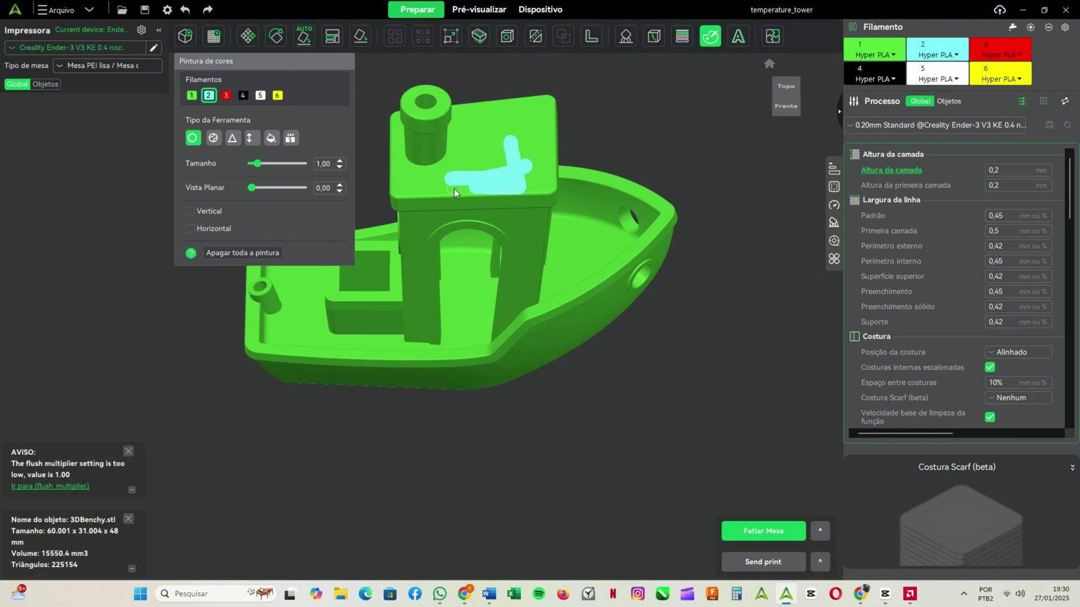
click(213, 138)
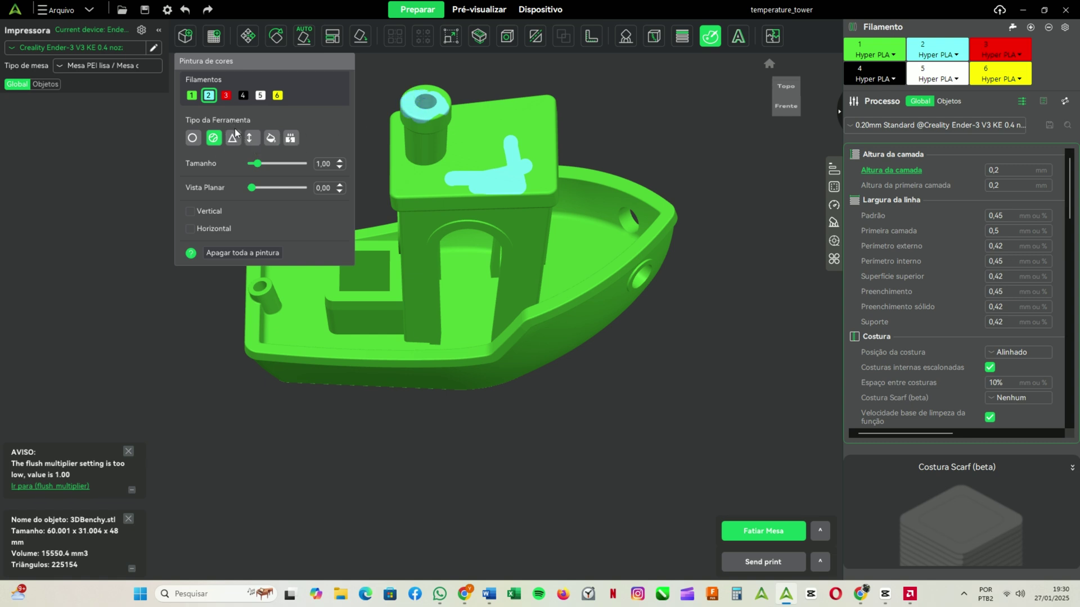
- Use the smart fill with edge detection to colour the cabin's roof and walls and the rear box in light blue filament 2
click(272, 139)
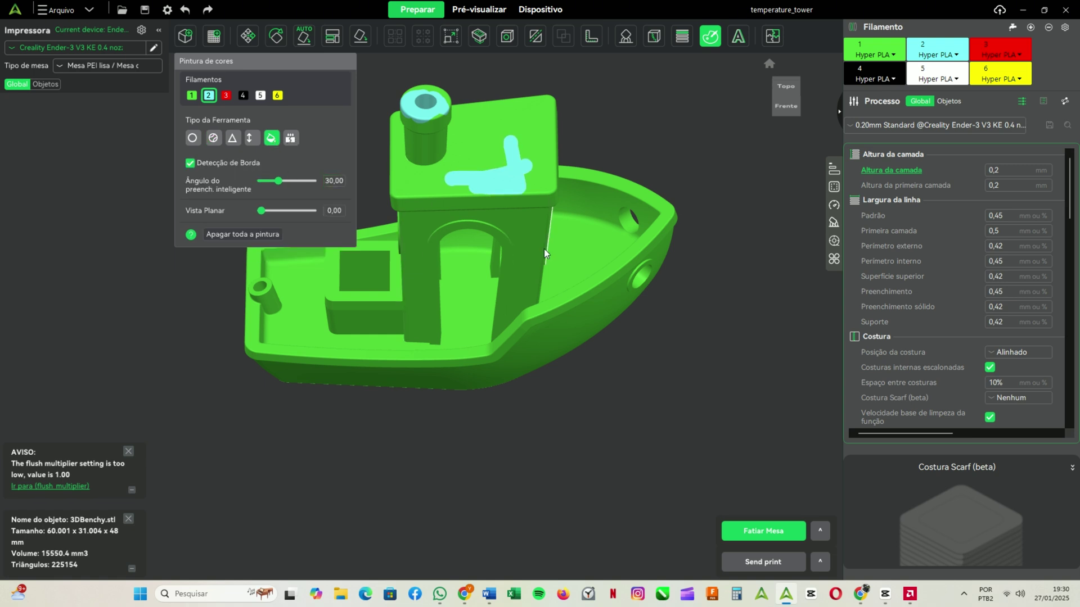
click(530, 222)
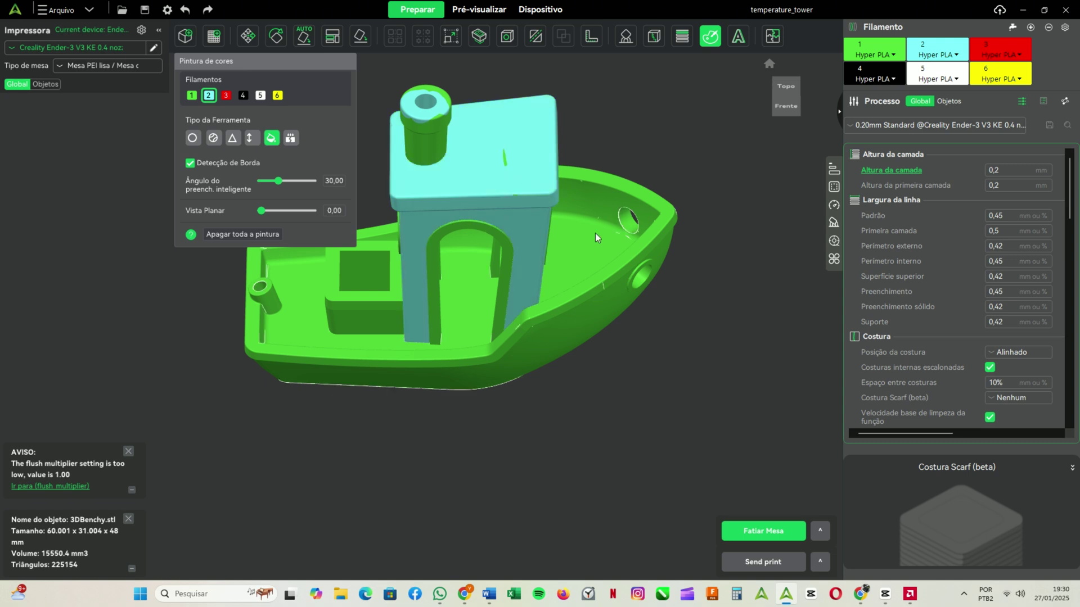
click(362, 308)
- Fill the ring around the cabin's round rear window with red filament 3
drag(337, 371, 289, 185)
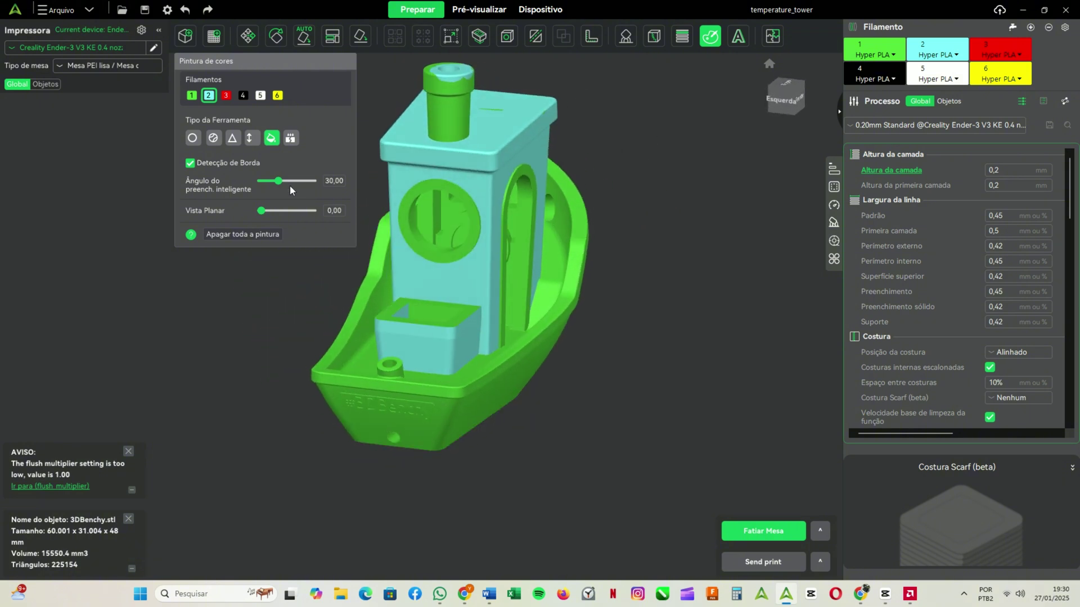
click(226, 96)
click(411, 238)
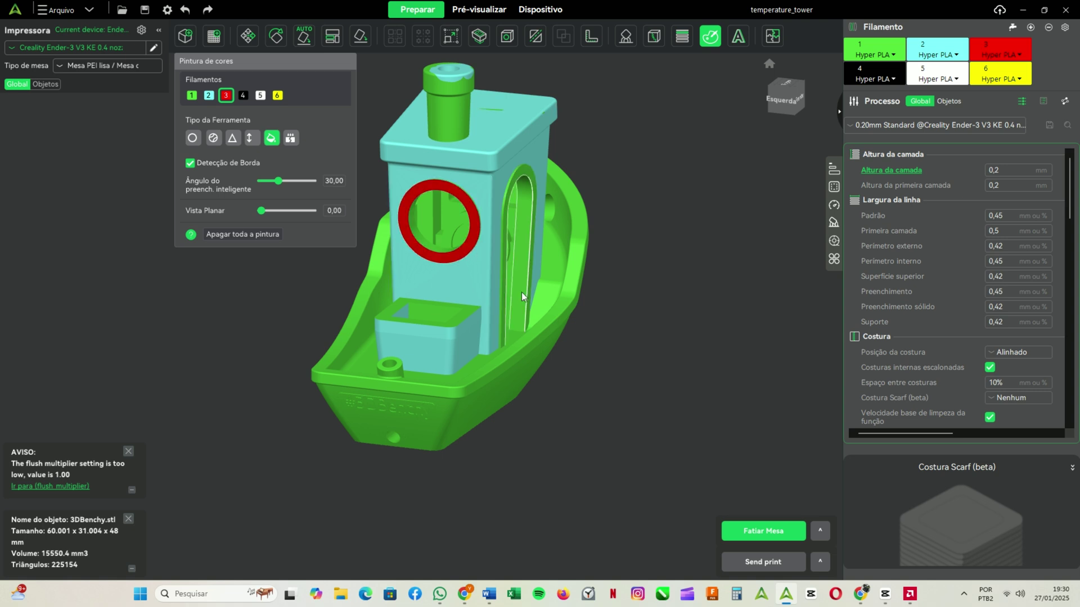
- Fill the cabin's inner wall, seen through the window and door, and the hull's outer surface with white filament 5
click(259, 96)
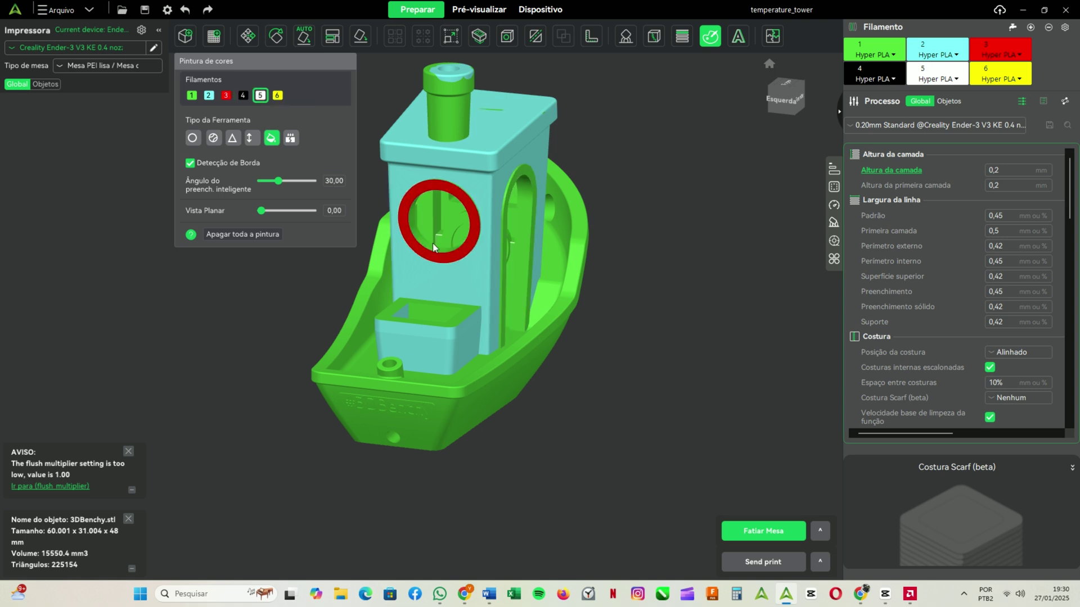
click(415, 234)
mouse_move(524, 322)
right_down()
mouse_move(501, 337)
mouse_move(451, 312)
right_up()
click(430, 251)
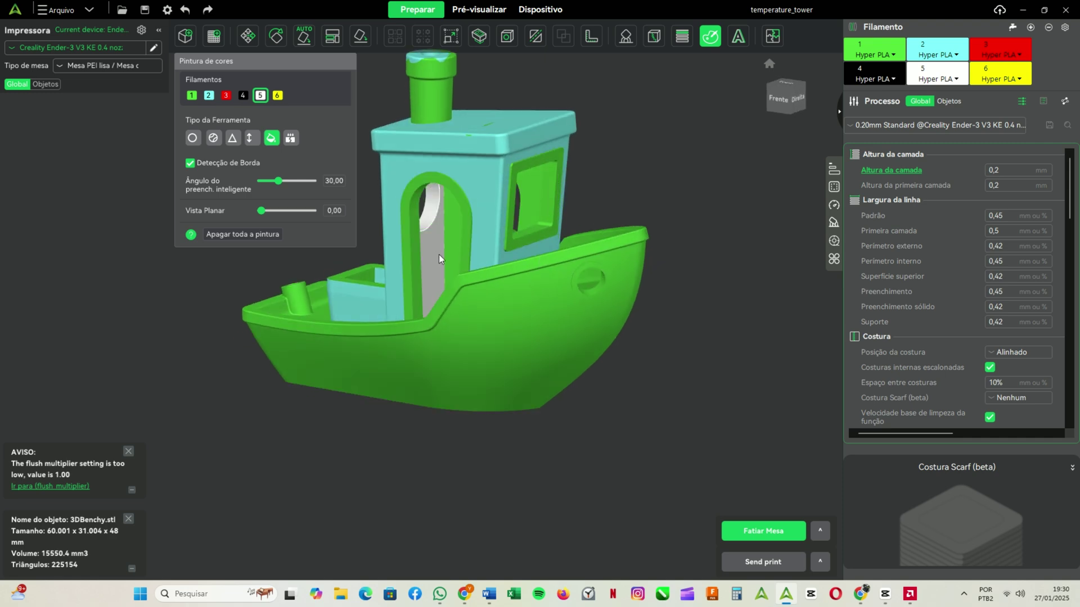
click(521, 336)
- Fill the letters CT3D on the underside of the hull with yellow filament 6, and finish colour painting
mouse_move(338, 428)
right_down()
mouse_move(327, 432)
mouse_move(480, 418)
mouse_move(473, 362)
right_up()
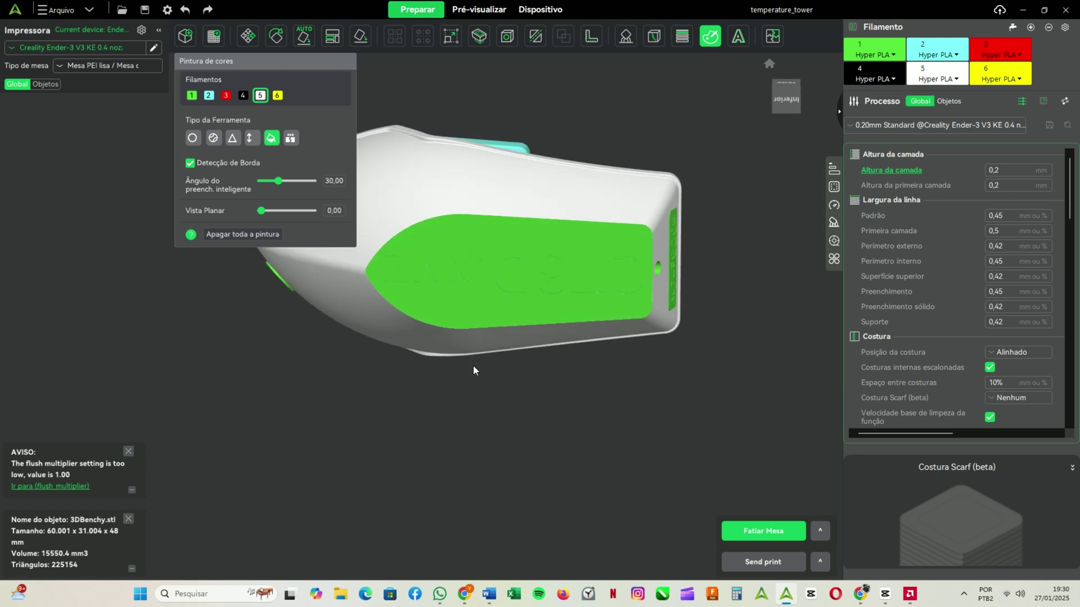
click(278, 95)
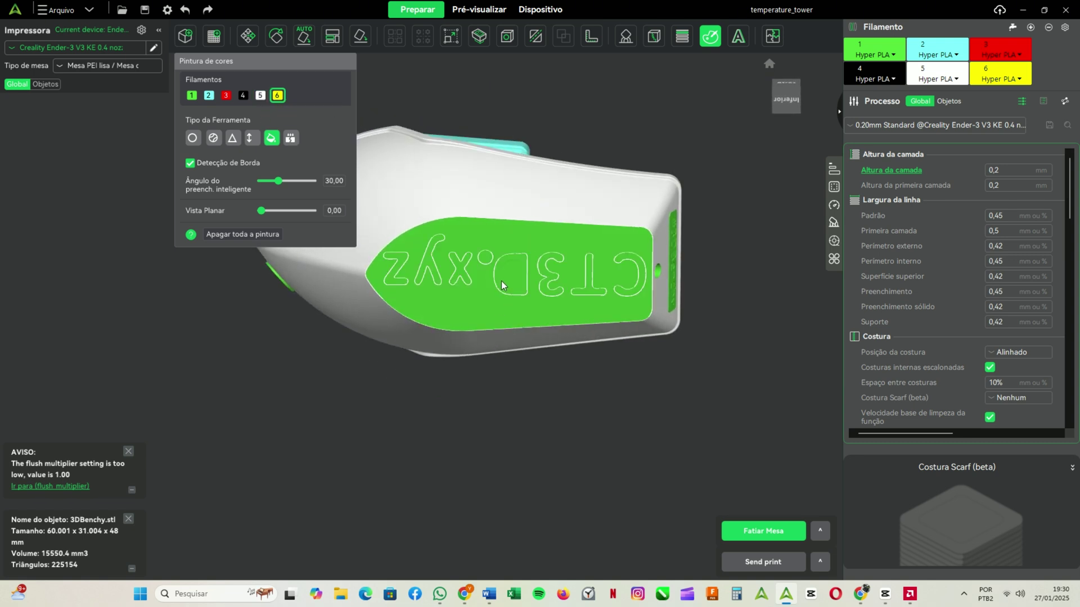
click(500, 278)
click(551, 276)
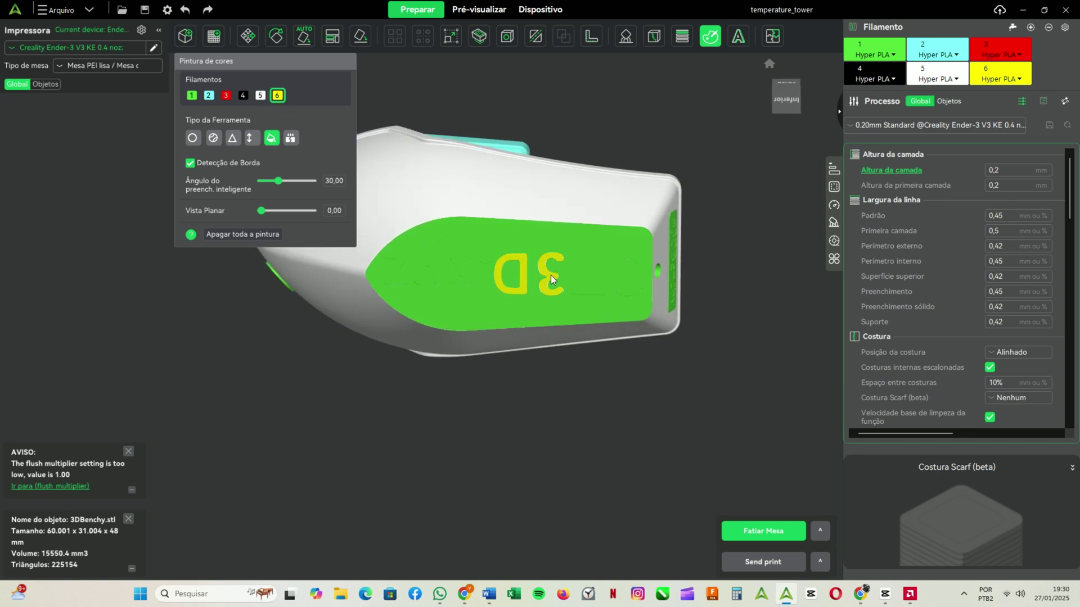
click(590, 278)
click(629, 258)
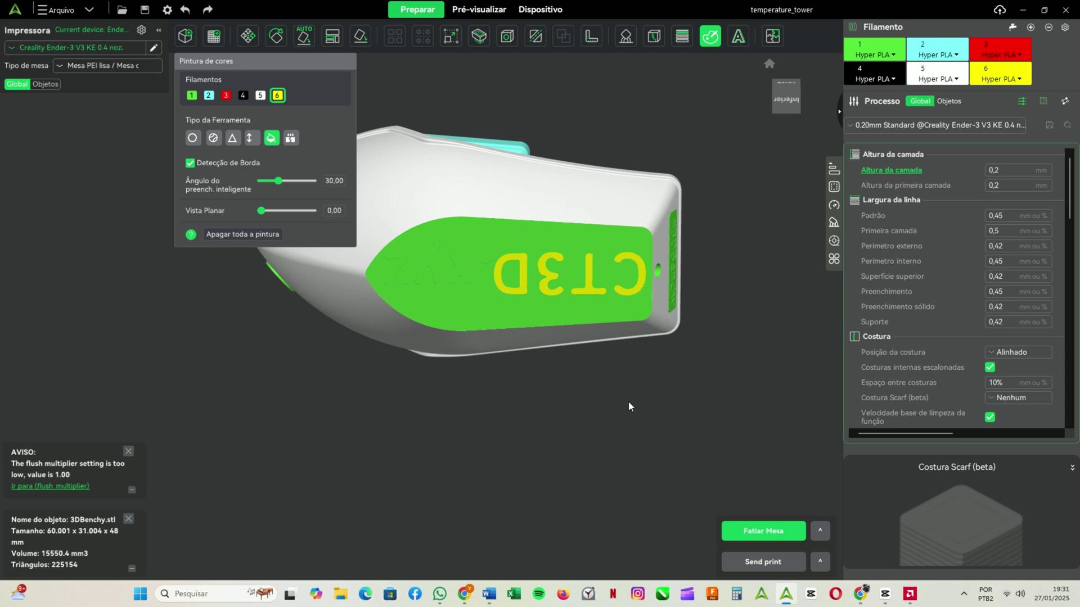
key(Escape)
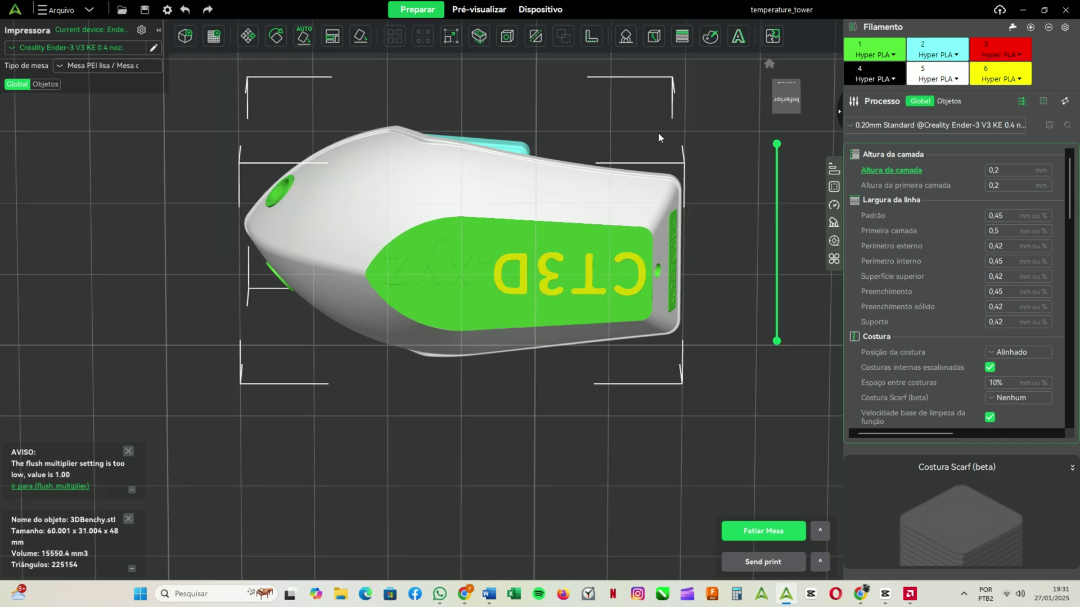
click(769, 64)
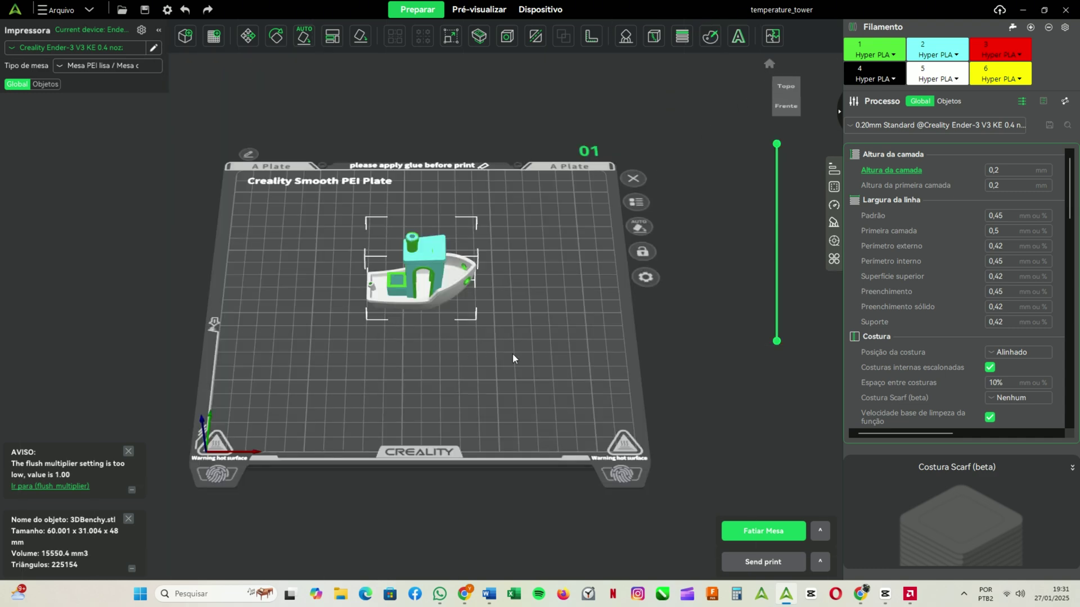
drag(512, 354, 486, 356)
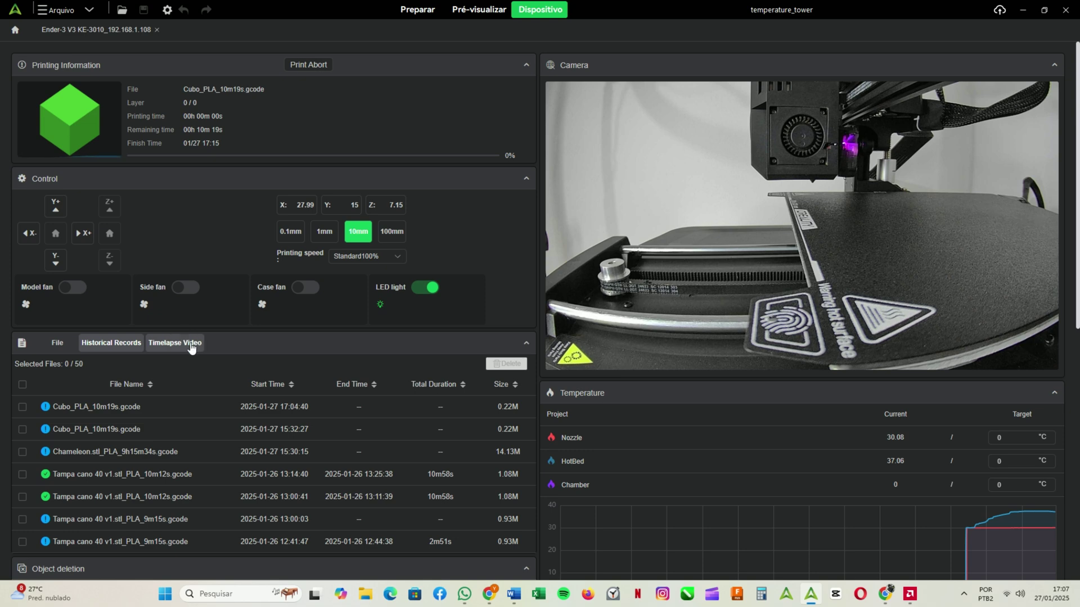
- Review the printer's timelapse videos and historical print records, and return to the temperature tower in the preparation view
click(174, 344)
click(117, 348)
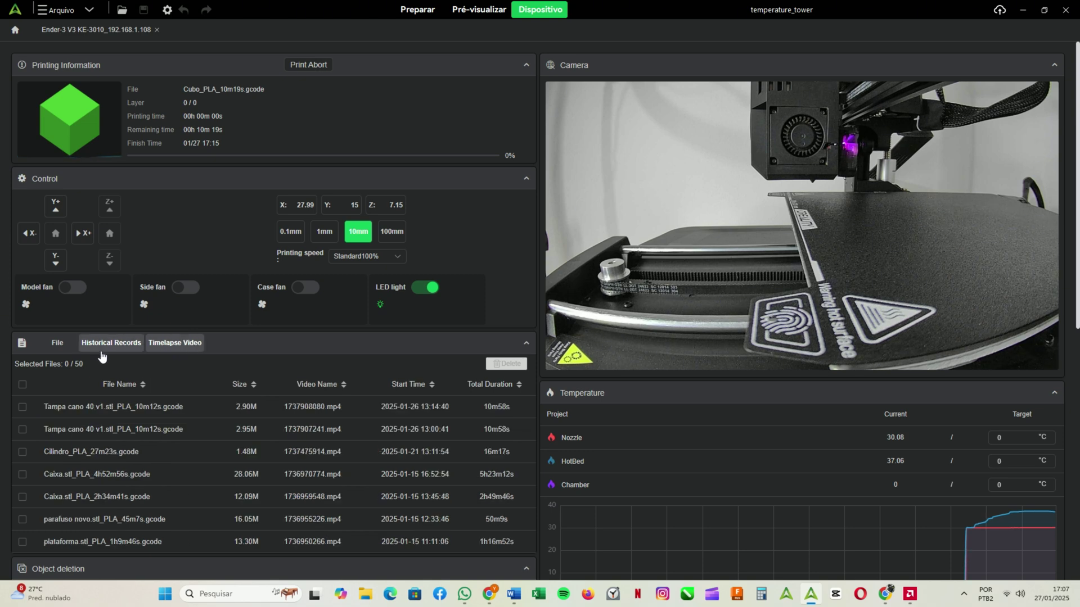
click(186, 348)
click(417, 10)
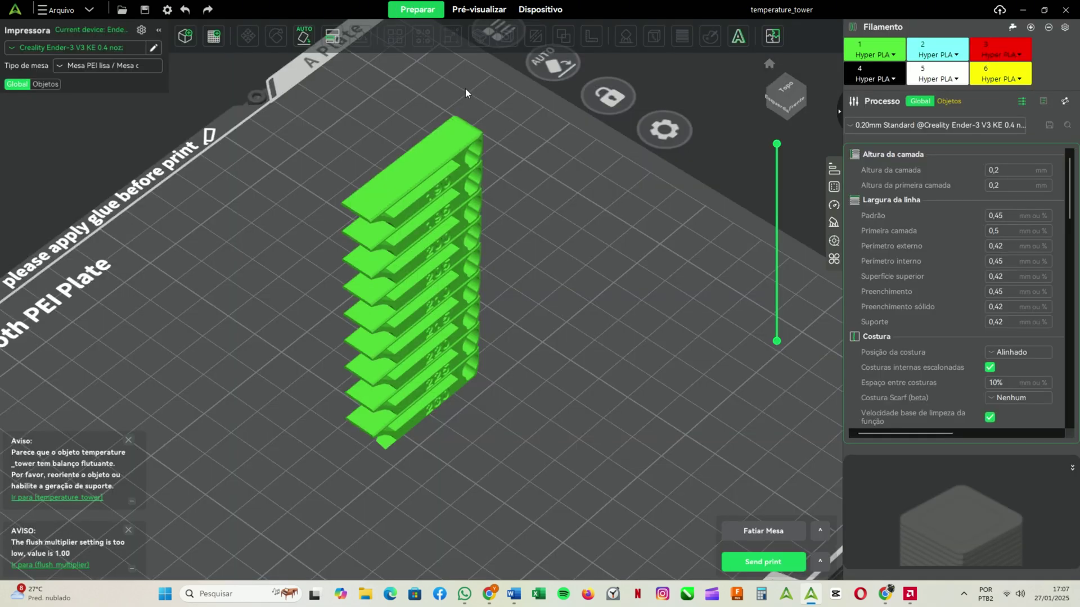
click(769, 63)
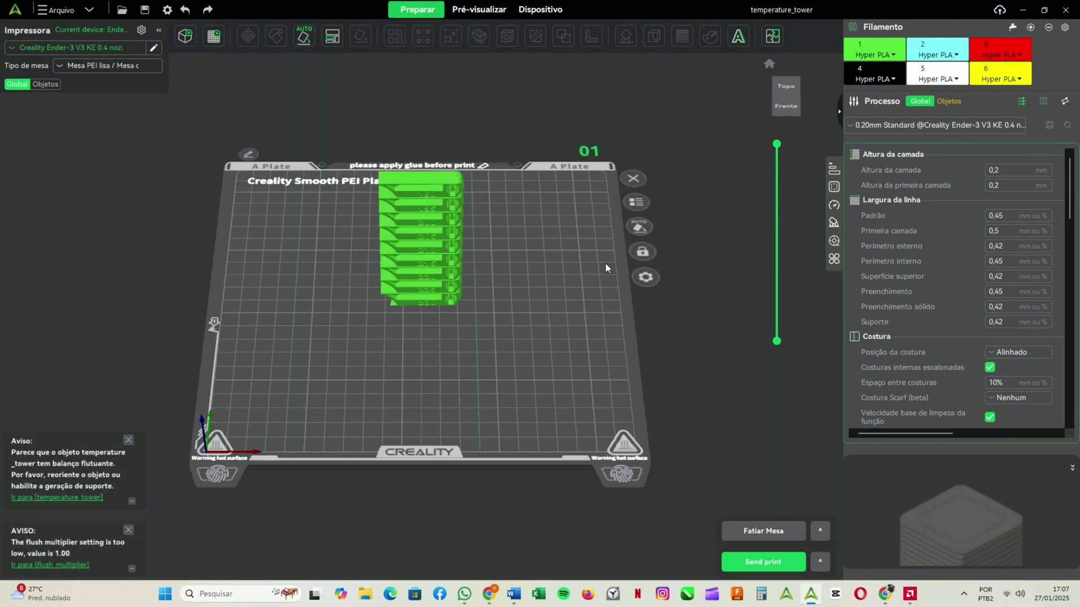